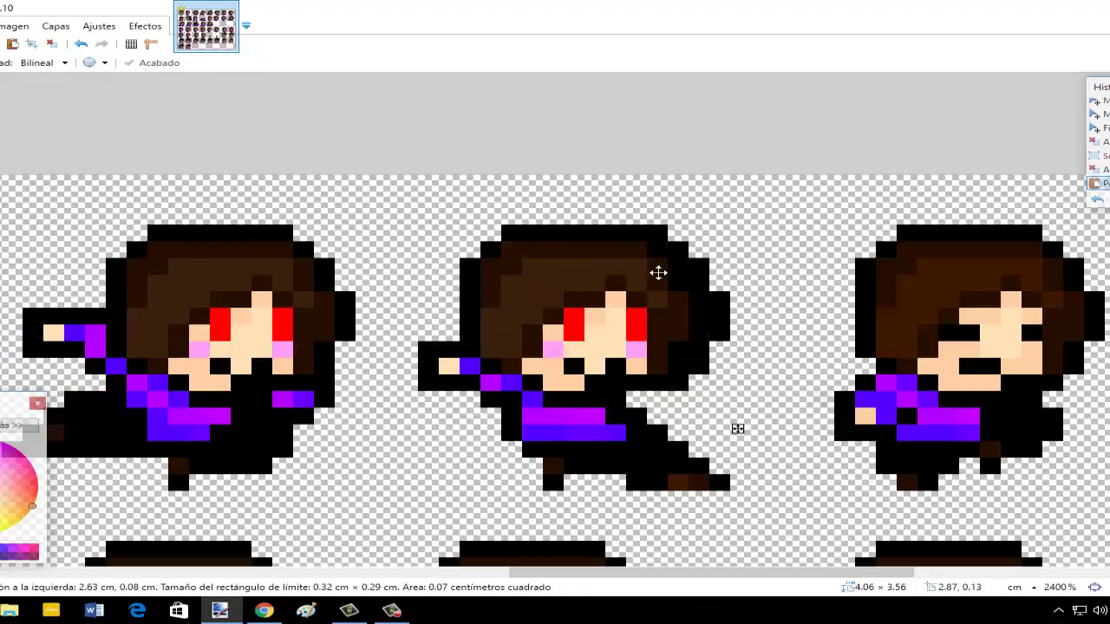
Paste the red-eyed head onto the seventh and eighth sprites of the first row, aligned over their existing heads.
{"action": "left_click_drag", "start_coordinate": [566, 572], "coordinate": [694, 575]}
{"action": "key", "text": "ctrl+v"}
{"action": "left_click_drag", "start_coordinate": [40, 297], "coordinate": [612, 300]}
{"action": "left_click_drag", "start_coordinate": [765, 574], "coordinate": [885, 572]}
{"action": "key", "text": "ctrl+v"}
{"action": "left_click_drag", "start_coordinate": [83, 314], "coordinate": [624, 316]}
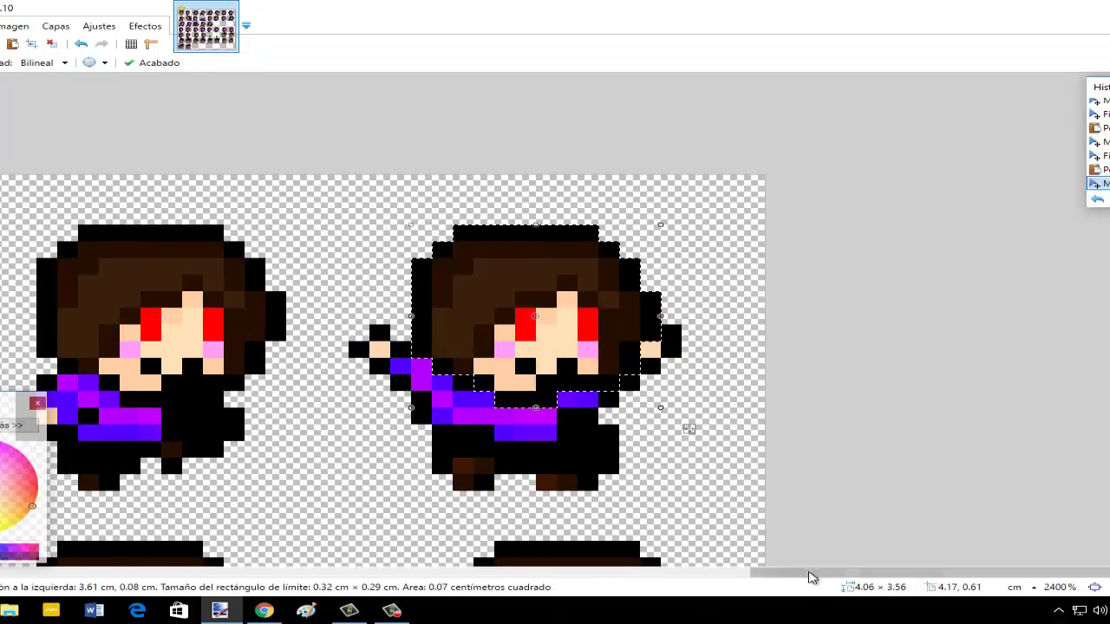
Place the red-eyed head on the first two sprites of the second row.
{"action": "left_click_drag", "start_coordinate": [808, 577], "coordinate": [28, 573]}
{"action": "scroll", "coordinate": [279, 313], "scroll_direction": "down", "scroll_amount": 3}
{"action": "left_click_drag", "start_coordinate": [279, 312], "coordinate": [436, 329]}
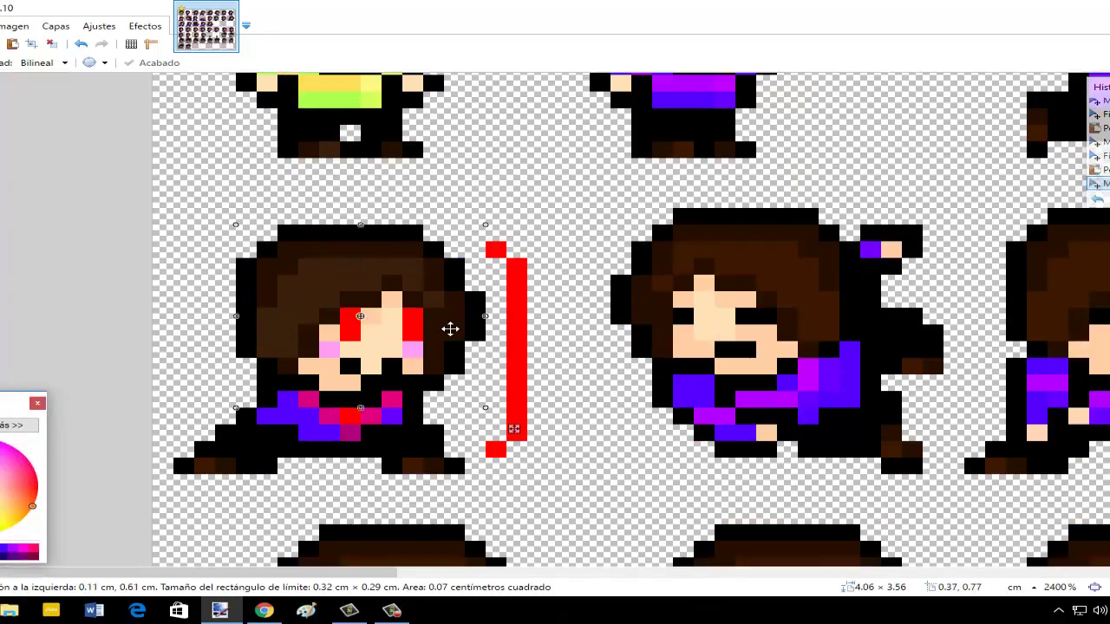
{"action": "left_click_drag", "start_coordinate": [381, 577], "coordinate": [412, 577]}
{"action": "left_click_drag", "start_coordinate": [379, 318], "coordinate": [639, 286]}
{"action": "left_click_drag", "start_coordinate": [713, 286], "coordinate": [728, 305]}
Paste the red-eyed head onto the third sprite of the second row.
{"action": "left_click_drag", "start_coordinate": [418, 576], "coordinate": [544, 576]}
{"action": "key", "text": "ctrl+v"}
{"action": "left_click_drag", "start_coordinate": [98, 169], "coordinate": [702, 304]}
{"action": "left_click_drag", "start_coordinate": [555, 575], "coordinate": [819, 576]}
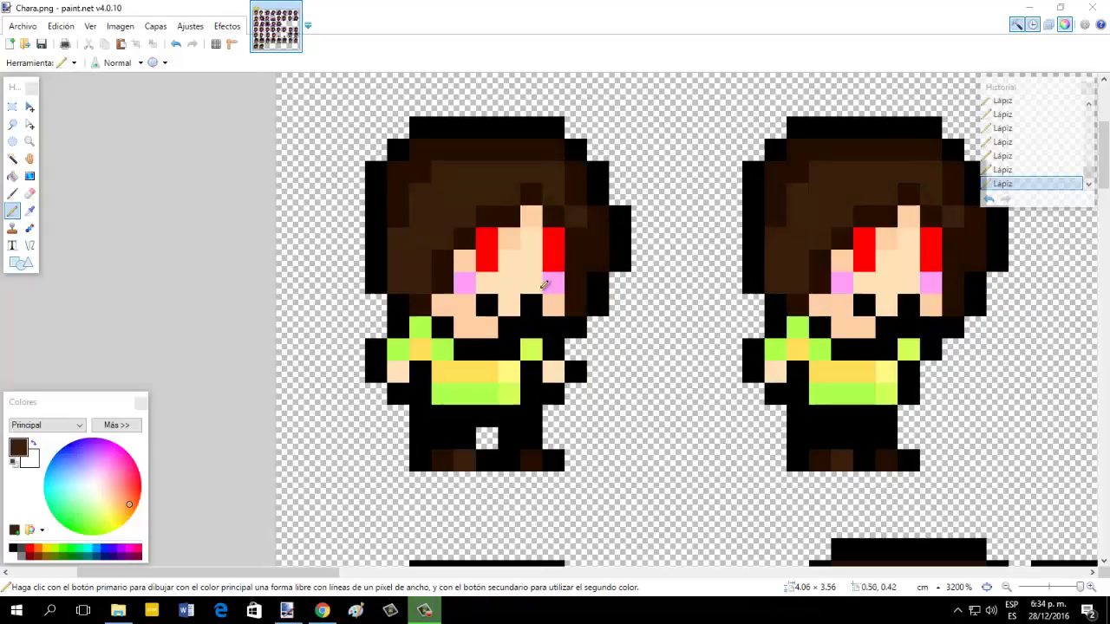
Sample the finished sweater's green and paint the third sprite's cuff, shoulder and most of its hem with it.
{"action": "left_click_drag", "start_coordinate": [333, 575], "coordinate": [487, 575]}
{"action": "left_click", "coordinate": [29, 210]}
{"action": "left_click", "coordinate": [175, 332]}
{"action": "left_click", "coordinate": [12, 211]}
{"action": "left_click", "coordinate": [574, 261]}
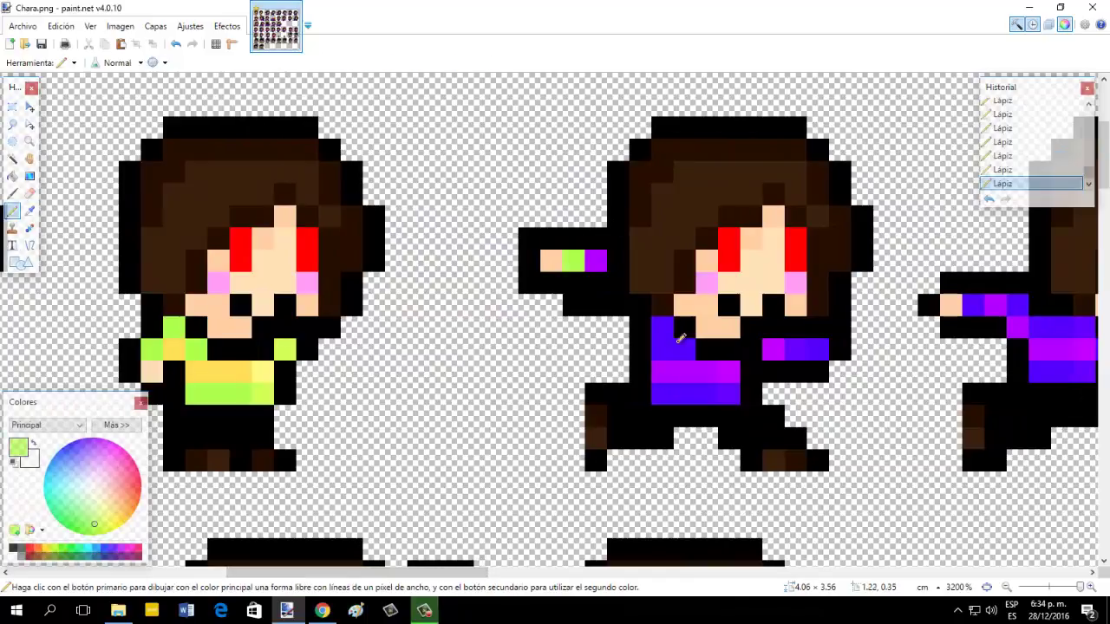
{"action": "left_click_drag", "start_coordinate": [663, 329], "coordinate": [684, 350]}
{"action": "left_click_drag", "start_coordinate": [707, 393], "coordinate": [665, 392]}
Sample the lighter green and shade the right end of the third sprite's hem and its right sleeve.
{"action": "left_click", "coordinate": [30, 210]}
{"action": "left_click", "coordinate": [260, 393]}
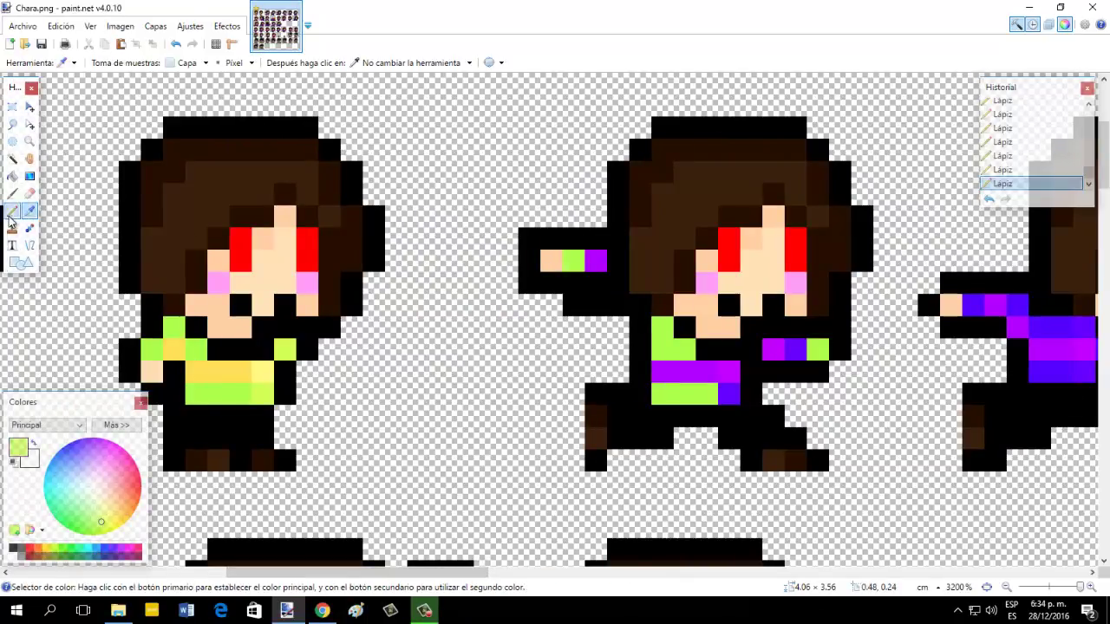
{"action": "left_click", "coordinate": [12, 211]}
{"action": "left_click", "coordinate": [729, 394]}
Recolor the third sprite's purple stripes golden yellow, with the light yellow highlight sampled from the finished sweater at the right.
{"action": "left_click", "coordinate": [30, 211]}
{"action": "left_click", "coordinate": [240, 373]}
{"action": "left_click", "coordinate": [12, 211]}
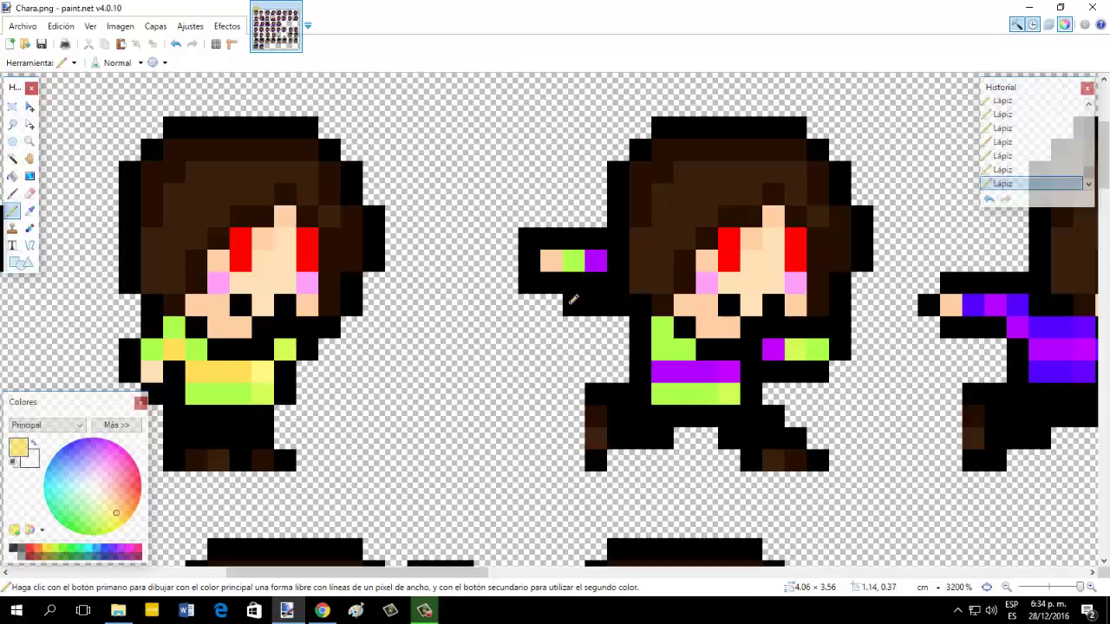
{"action": "left_click", "coordinate": [30, 211]}
{"action": "left_click", "coordinate": [263, 372]}
{"action": "left_click", "coordinate": [12, 211]}
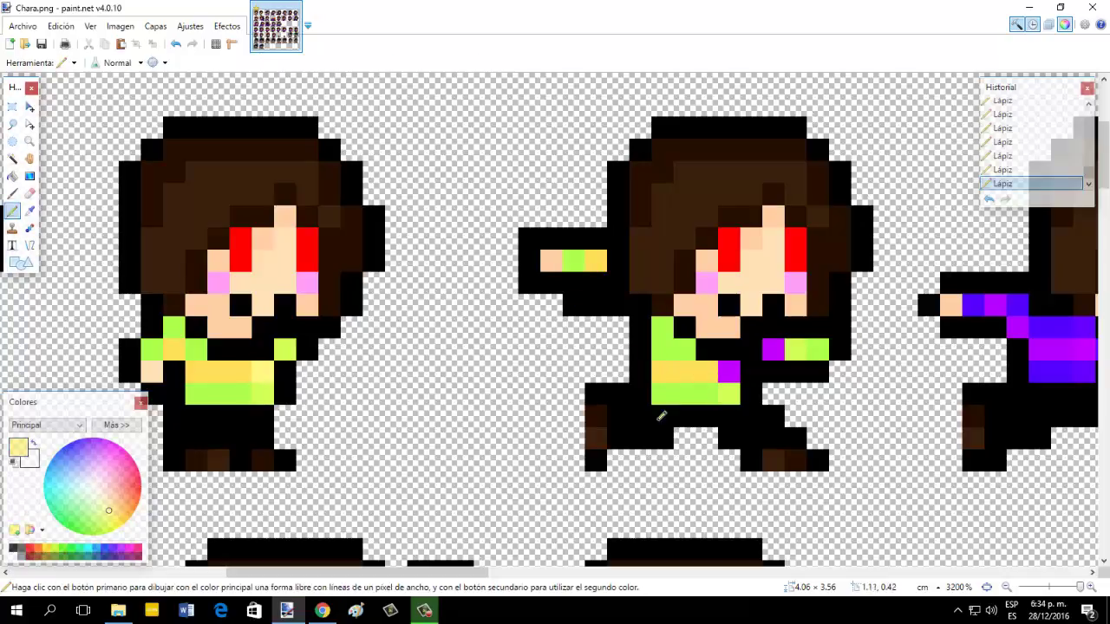
On the fourth sprite, paint the right-hand stripe pixels light yellow and the left sleeve, shoulder and left hem green.
{"action": "left_click_drag", "start_coordinate": [416, 572], "coordinate": [555, 572]}
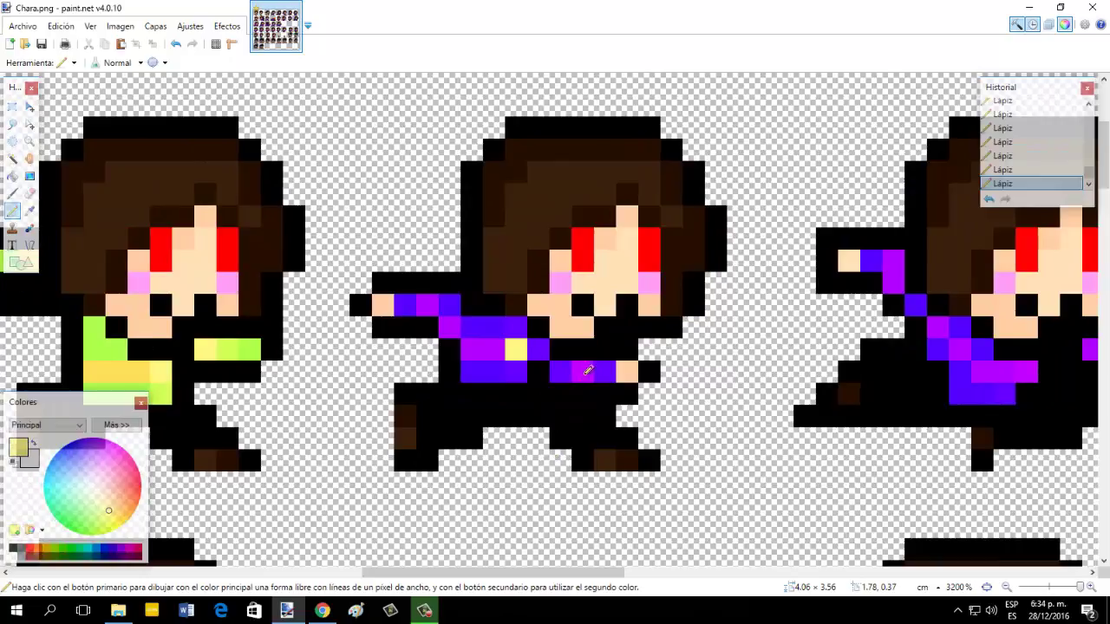
{"action": "left_click", "coordinate": [29, 211]}
{"action": "left_click", "coordinate": [99, 320]}
{"action": "left_click", "coordinate": [12, 211]}
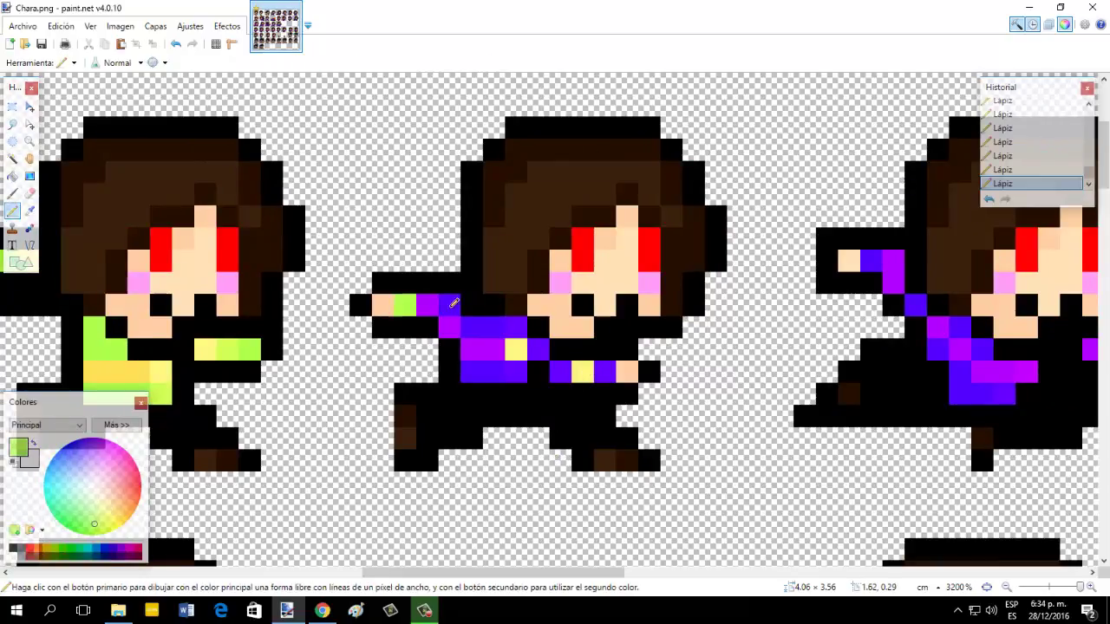
{"action": "left_click", "coordinate": [449, 304]}
{"action": "left_click_drag", "start_coordinate": [471, 327], "coordinate": [496, 327]}
{"action": "left_click_drag", "start_coordinate": [471, 371], "coordinate": [487, 373]}
Sample the lighter green and replace the fourth sprite's remaining blue pixels on the chest, hem and right sleeve.
{"action": "left_click", "coordinate": [29, 211]}
{"action": "left_click", "coordinate": [162, 394]}
{"action": "left_click", "coordinate": [13, 211]}
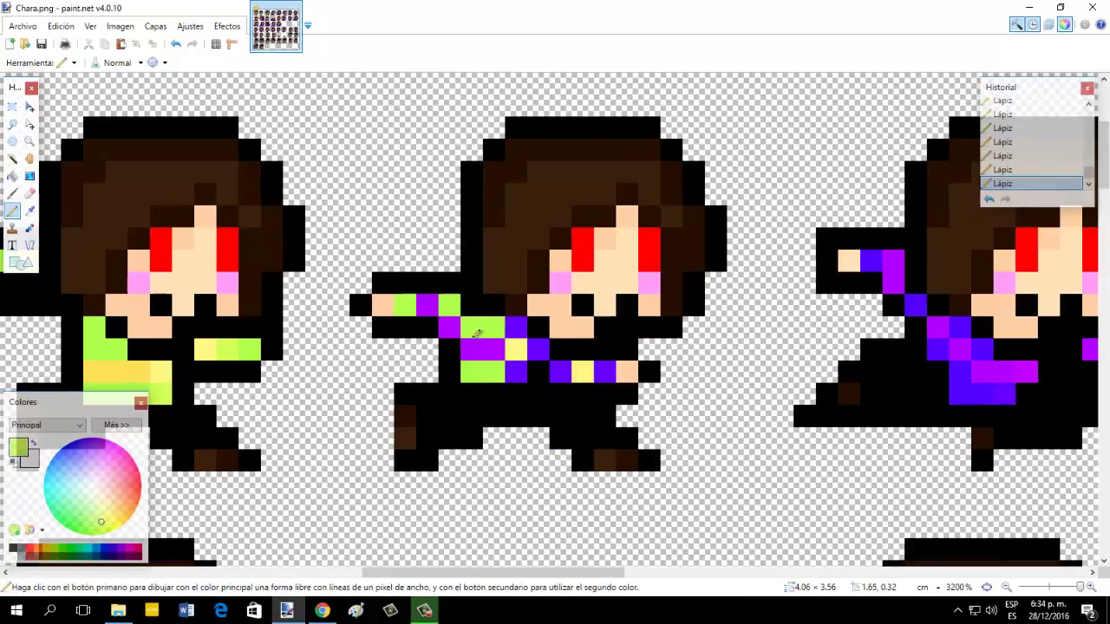
{"action": "left_click", "coordinate": [514, 328]}
{"action": "left_click", "coordinate": [515, 372]}
{"action": "left_click", "coordinate": [536, 355]}
{"action": "left_click", "coordinate": [559, 372]}
{"action": "left_click", "coordinate": [603, 371]}
Recolor the remaining purple stripe pixels on the fourth sprite's left sleeve and chest golden yellow.
{"action": "left_click", "coordinate": [29, 211]}
{"action": "left_click", "coordinate": [111, 369]}
{"action": "left_click", "coordinate": [12, 211]}
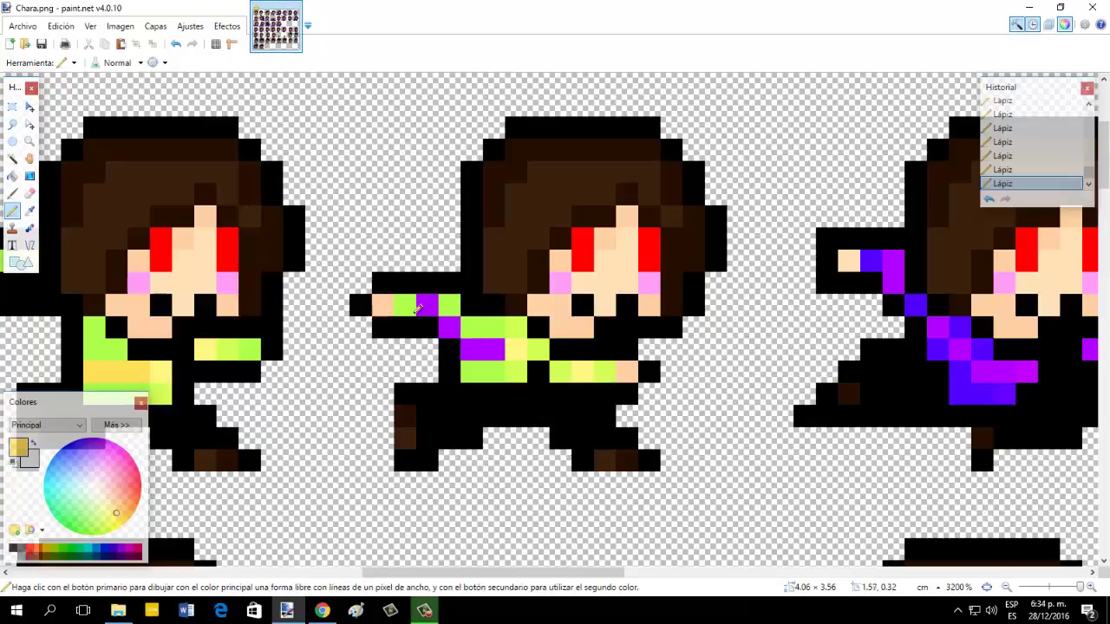
{"action": "left_click_drag", "start_coordinate": [426, 304], "coordinate": [471, 348]}
Paint the fifth sprite's purple stripes on the raised sleeve and across the chest golden yellow.
{"action": "left_click_drag", "start_coordinate": [548, 572], "coordinate": [642, 573]}
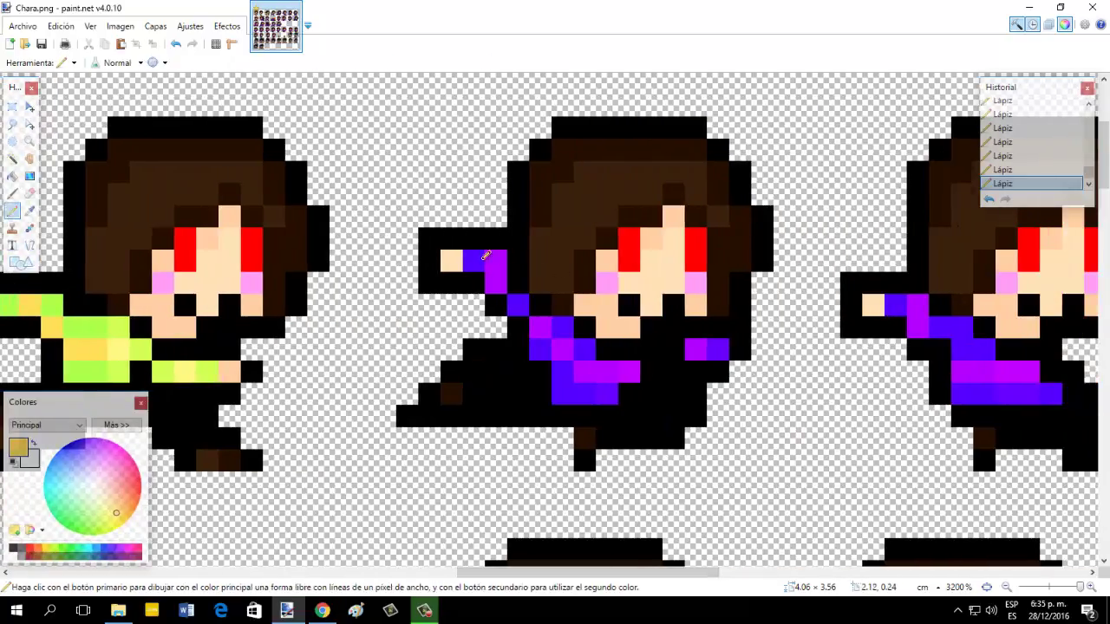
{"action": "left_click_drag", "start_coordinate": [496, 261], "coordinate": [496, 283]}
{"action": "left_click_drag", "start_coordinate": [540, 327], "coordinate": [605, 371]}
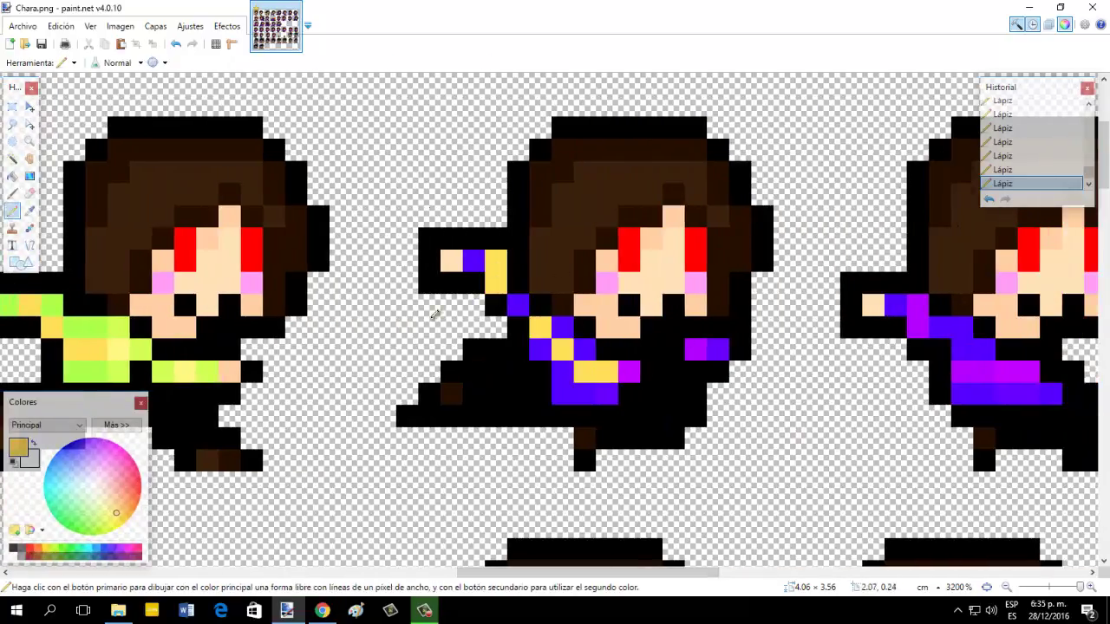
Sample the green and paint the blue pixels of the fifth sprite's raised sleeve, shoulder and left hem.
{"action": "left_click", "coordinate": [30, 211]}
{"action": "left_click", "coordinate": [52, 304]}
{"action": "left_click", "coordinate": [12, 211]}
{"action": "left_click", "coordinate": [473, 261]}
{"action": "left_click", "coordinate": [518, 305]}
{"action": "left_click", "coordinate": [562, 327]}
{"action": "left_click", "coordinate": [541, 349]}
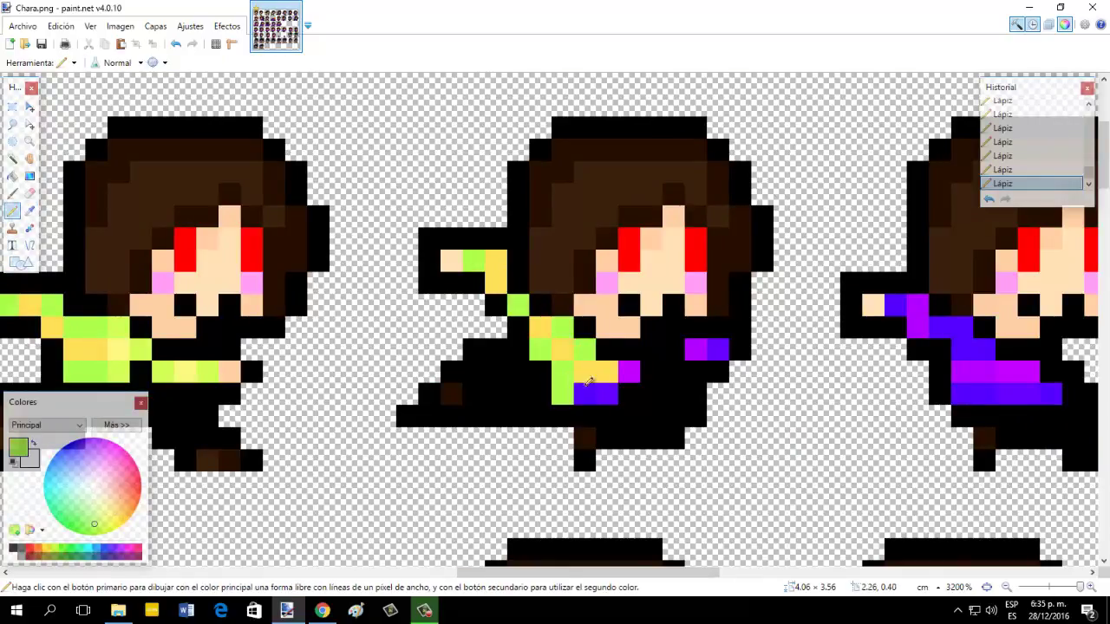
Shade the fifth sprite's hem and right cuff lighter green, and its remaining purple pixels light yellow.
{"action": "left_click", "coordinate": [29, 211]}
{"action": "left_click", "coordinate": [118, 372]}
{"action": "left_click", "coordinate": [12, 211]}
{"action": "left_click", "coordinate": [607, 395]}
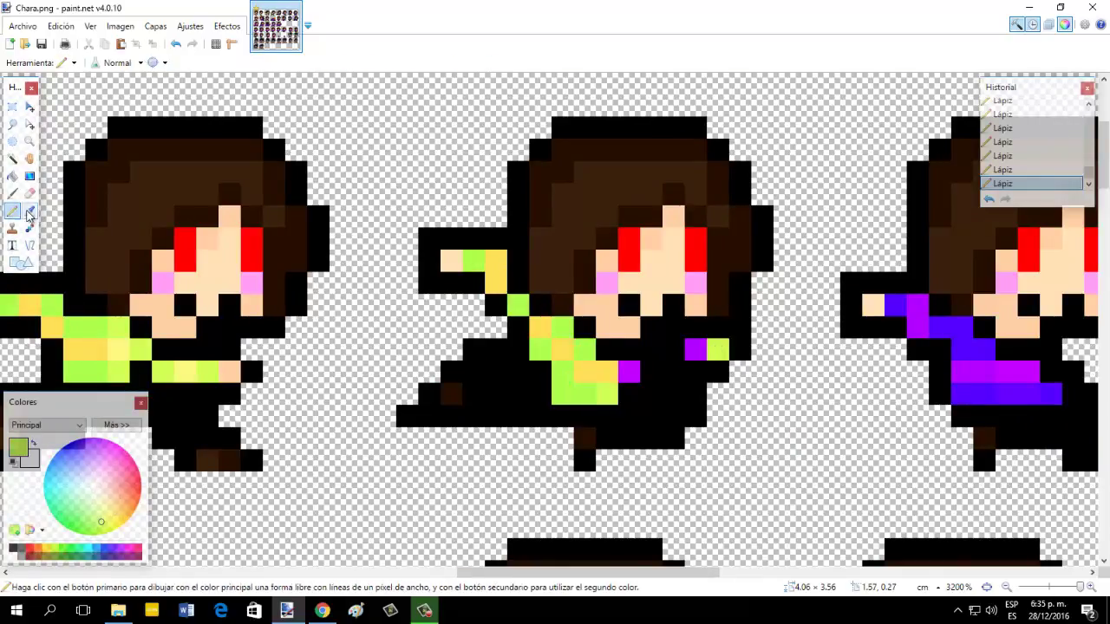
{"action": "left_click", "coordinate": [29, 210]}
{"action": "left_click", "coordinate": [185, 371]}
{"action": "left_click", "coordinate": [12, 211]}
{"action": "left_click", "coordinate": [629, 371]}
On the sixth sprite, paint the right part of the chest stripe light yellow and of the hem lighter green.
{"action": "scroll", "coordinate": [609, 560], "scroll_direction": "right", "scroll_amount": 5}
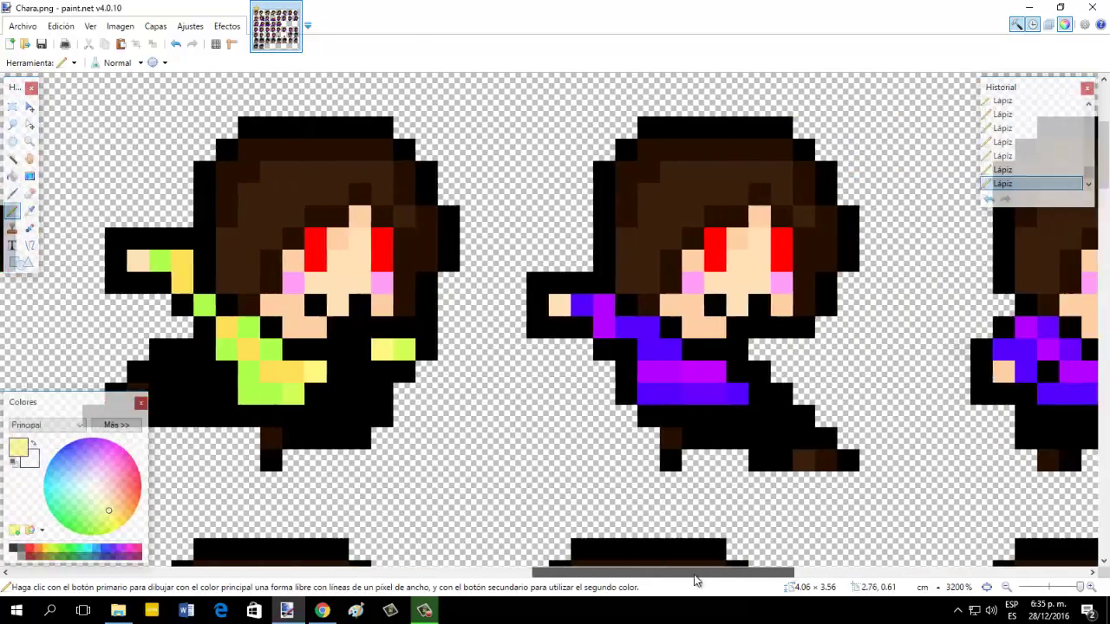
{"action": "left_click", "coordinate": [29, 211]}
{"action": "left_click", "coordinate": [135, 350]}
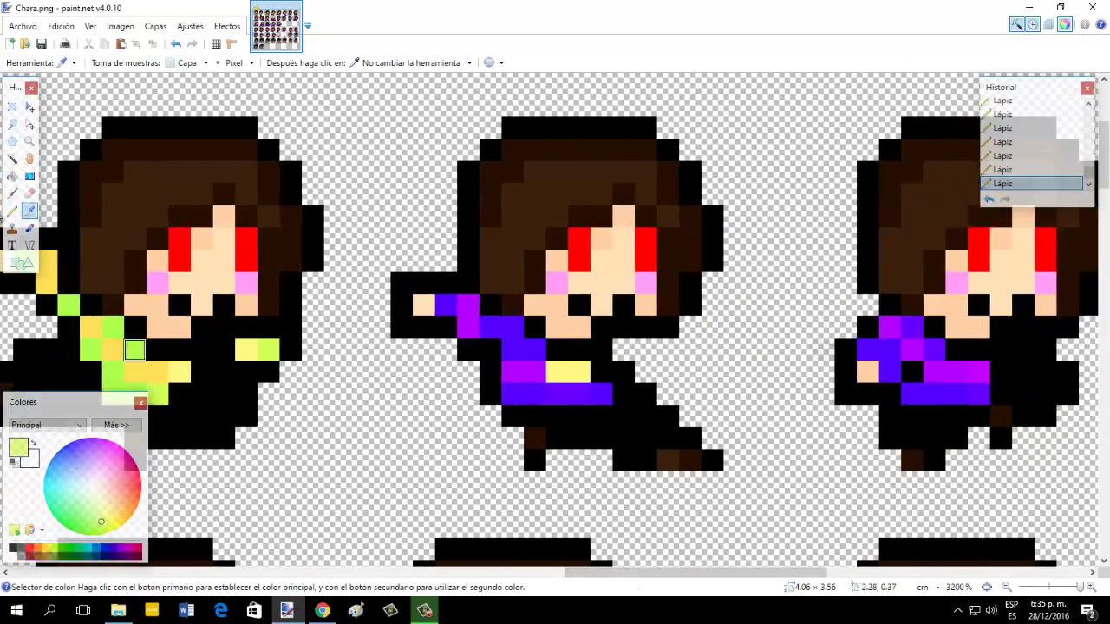
{"action": "left_click", "coordinate": [12, 211]}
{"action": "left_click_drag", "start_coordinate": [557, 393], "coordinate": [606, 391]}
Sample the main green and paint the sixth sprite's cuff, shoulder, chest and left hem with it.
{"action": "left_click", "coordinate": [112, 328]}
{"action": "left_click", "coordinate": [12, 211]}
{"action": "left_click", "coordinate": [446, 305]}
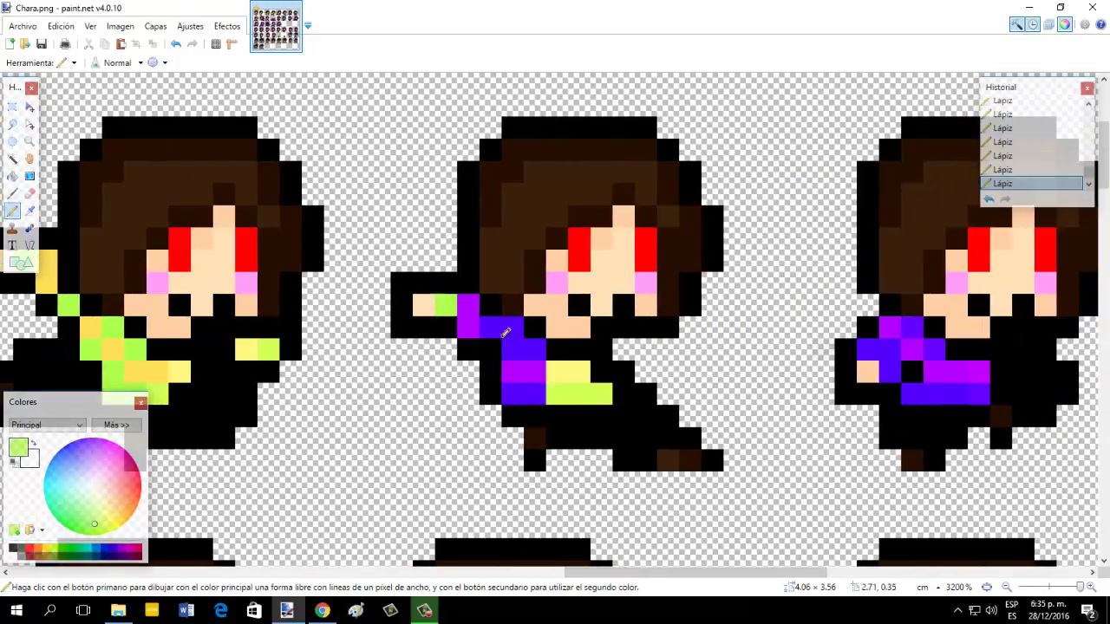
{"action": "left_click_drag", "start_coordinate": [498, 331], "coordinate": [535, 350]}
{"action": "left_click_drag", "start_coordinate": [534, 393], "coordinate": [512, 393]}
Sample the golden yellow and recolor the sixth sprite's remaining purple stripes on the sleeve and chest.
{"action": "left_click", "coordinate": [29, 211]}
{"action": "left_click", "coordinate": [32, 251]}
{"action": "left_click", "coordinate": [29, 210]}
{"action": "left_click", "coordinate": [46, 262]}
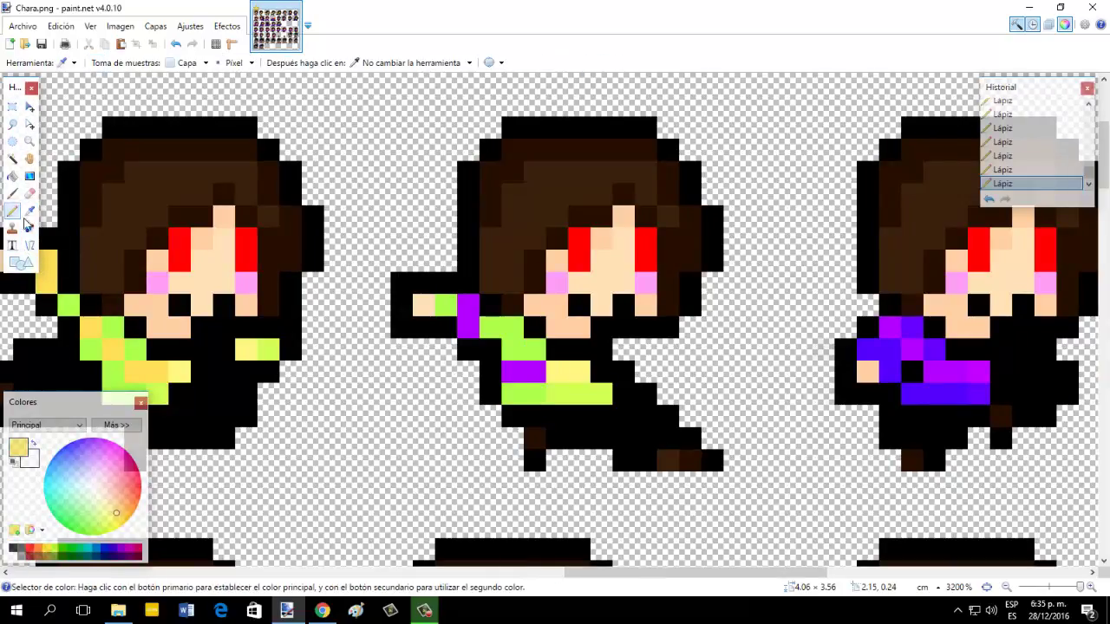
{"action": "left_click", "coordinate": [12, 211]}
{"action": "left_click_drag", "start_coordinate": [468, 305], "coordinate": [468, 328]}
Paint the seventh sprite's diagonal sweater stripe golden yellow and sample light yellow for its right end.
{"action": "left_click_drag", "start_coordinate": [591, 574], "coordinate": [751, 581]}
{"action": "left_click", "coordinate": [178, 46]}
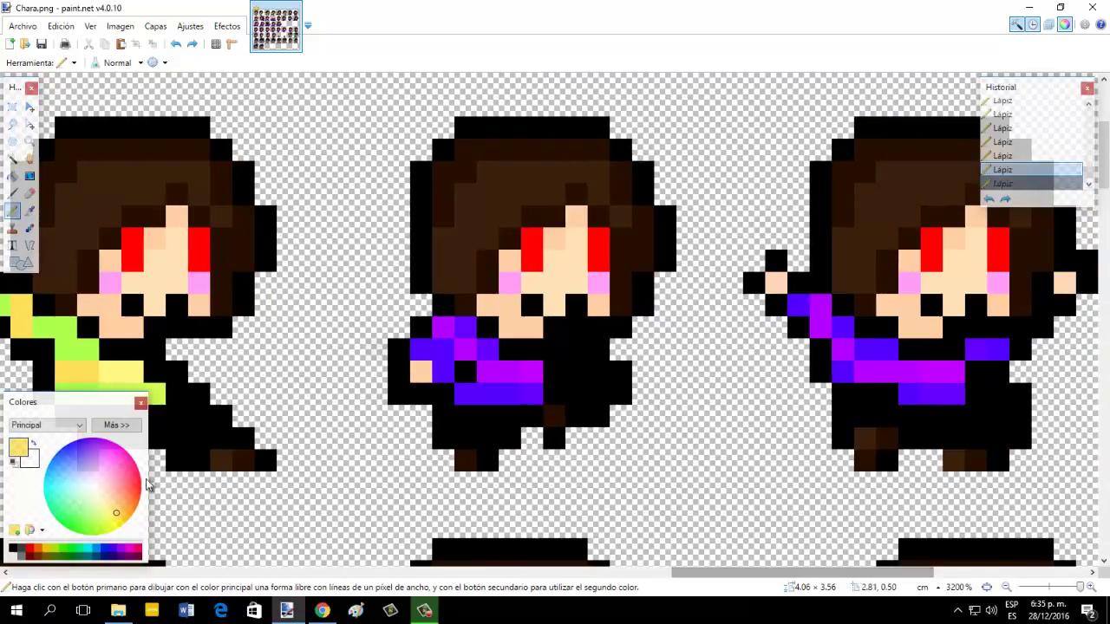
{"action": "left_click_drag", "start_coordinate": [509, 370], "coordinate": [444, 327]}
{"action": "left_click", "coordinate": [29, 211]}
{"action": "left_click", "coordinate": [132, 371]}
{"action": "key", "text": "p"}
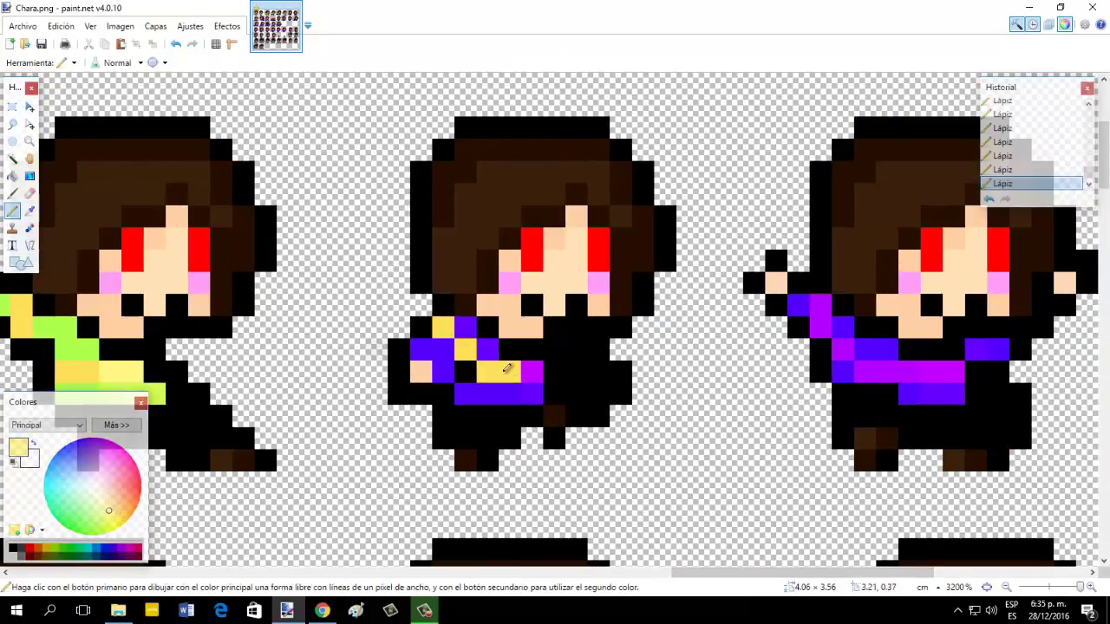
Sample the lighter green and shade the right end of the seventh sprite's hem.
{"action": "left_click", "coordinate": [29, 212]}
{"action": "left_click", "coordinate": [155, 393]}
{"action": "key", "text": "p"}
{"action": "left_click", "coordinate": [531, 394]}
Sample the main green and replace all remaining blue pixels on the seventh sprite's sleeve, shoulder and hem.
{"action": "left_click", "coordinate": [29, 211]}
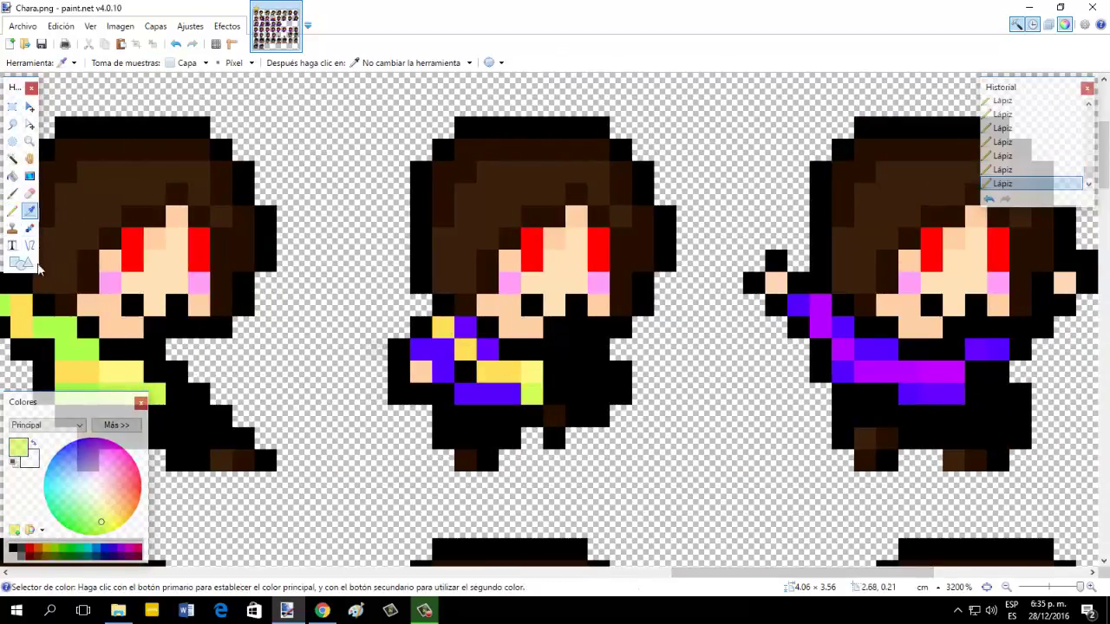
{"action": "left_click", "coordinate": [66, 328]}
{"action": "key", "text": "p"}
{"action": "left_click_drag", "start_coordinate": [421, 350], "coordinate": [443, 372]}
{"action": "left_click_drag", "start_coordinate": [465, 328], "coordinate": [489, 350]}
{"action": "left_click_drag", "start_coordinate": [466, 393], "coordinate": [510, 394]}
{"action": "left_click_drag", "start_coordinate": [699, 574], "coordinate": [767, 581]}
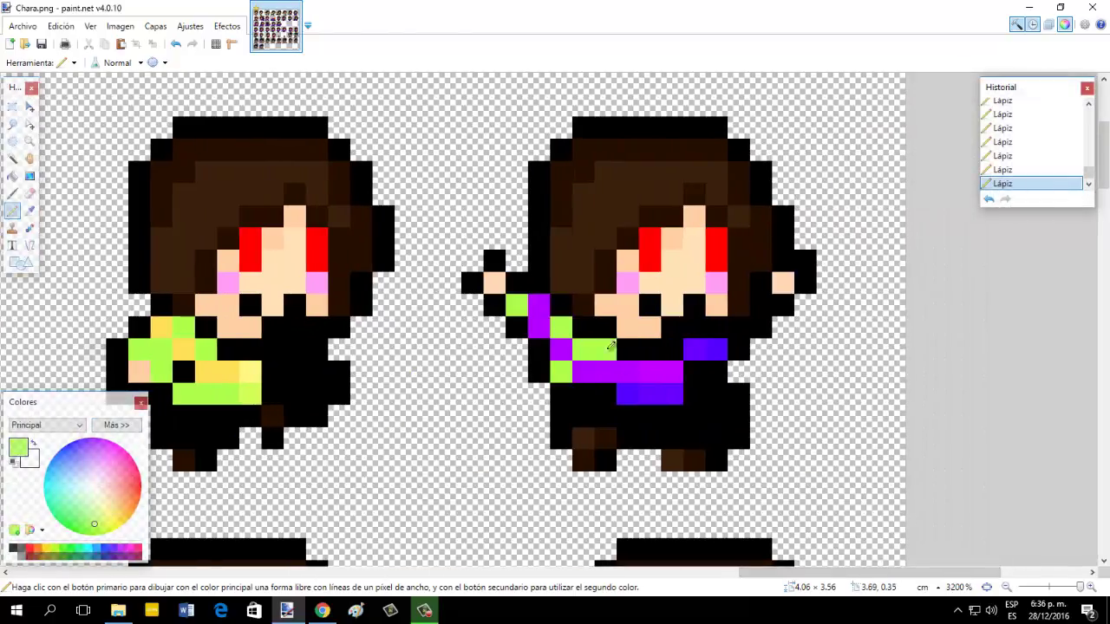
{"action": "left_click_drag", "start_coordinate": [648, 392], "coordinate": [675, 392]}
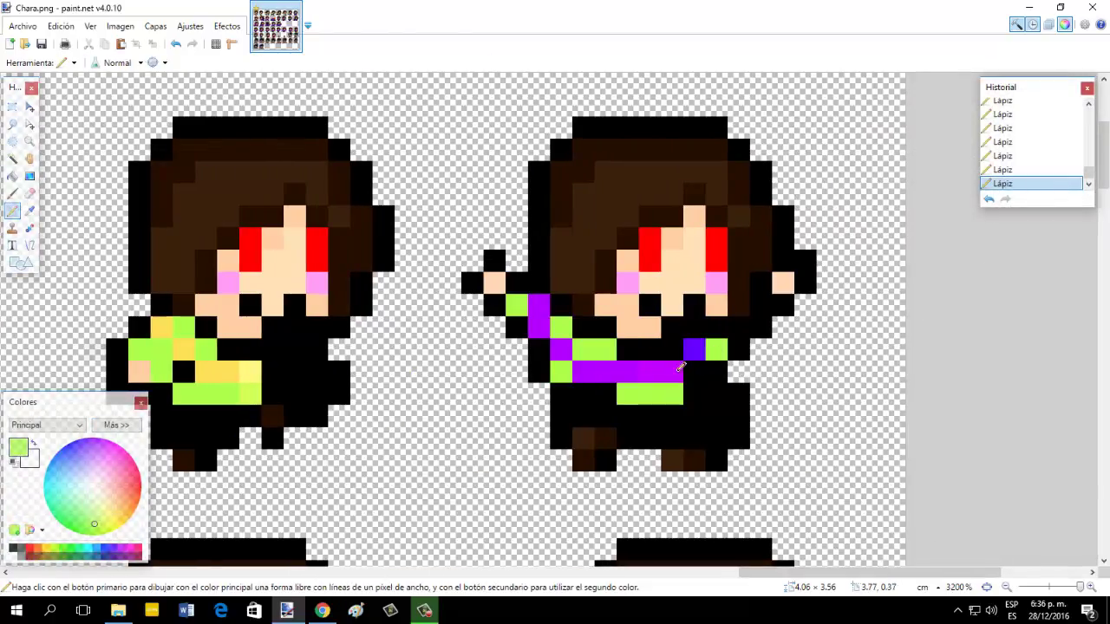
{"action": "left_click", "coordinate": [175, 45]}
{"action": "left_click", "coordinate": [175, 45]}
{"action": "left_click", "coordinate": [176, 45]}
{"action": "left_click", "coordinate": [175, 45]}
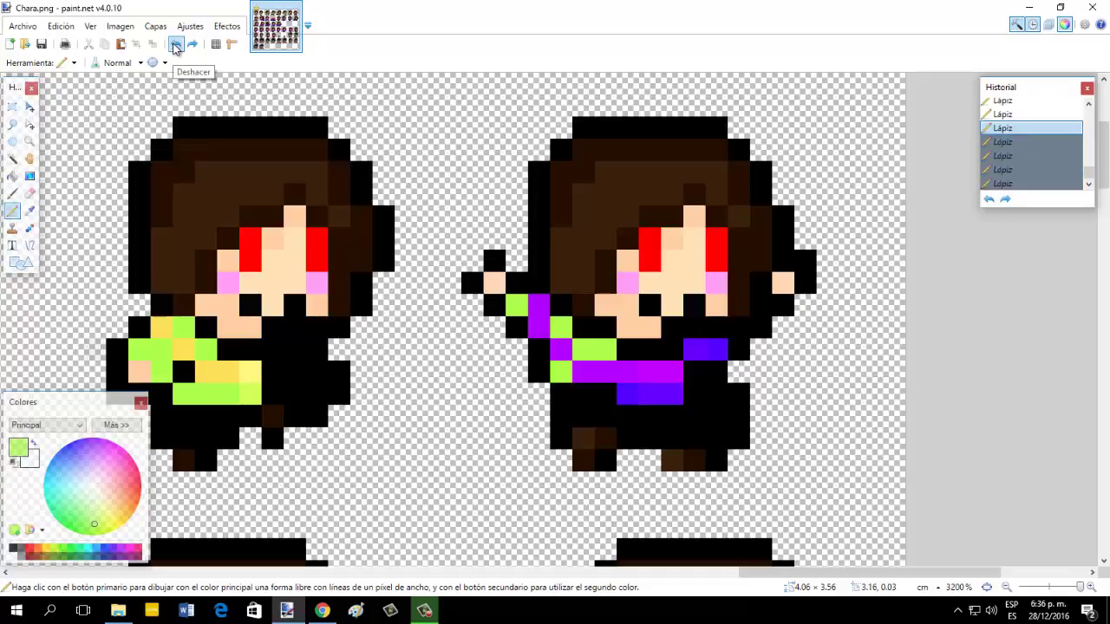
{"action": "left_click", "coordinate": [175, 45]}
{"action": "left_click", "coordinate": [175, 46]}
{"action": "left_click", "coordinate": [175, 45]}
Paint the eighth sprite's blue sweater areas green, using the lighter green on the right part of the hem and sleeve.
{"action": "left_click", "coordinate": [29, 210]}
{"action": "left_click", "coordinate": [12, 210]}
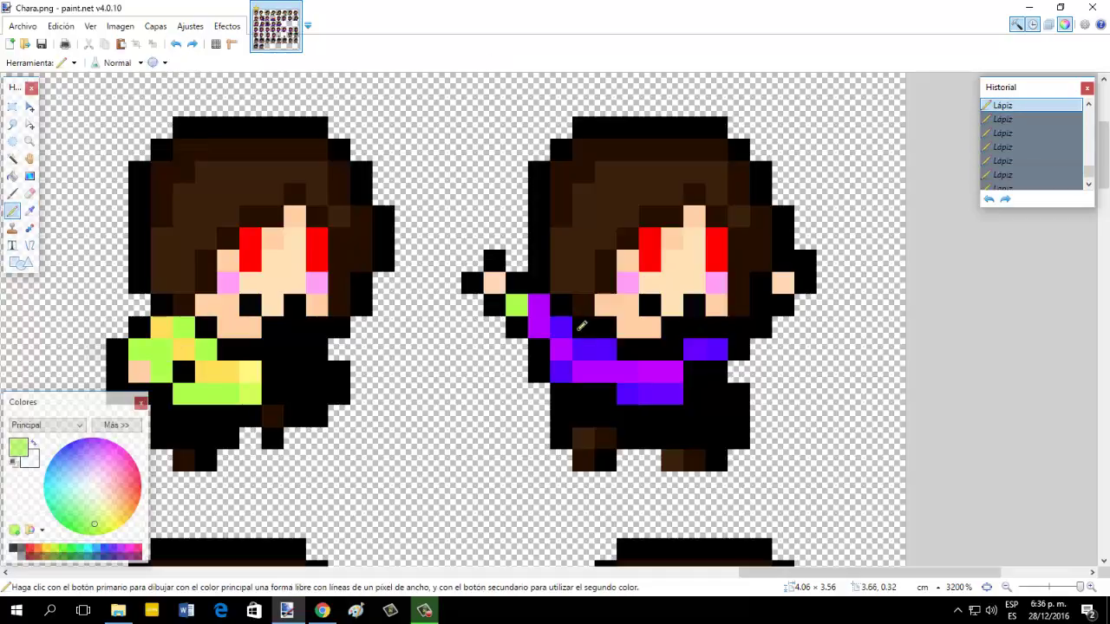
{"action": "left_click", "coordinate": [562, 328]}
{"action": "left_click", "coordinate": [562, 371]}
{"action": "left_click_drag", "start_coordinate": [583, 350], "coordinate": [607, 351]}
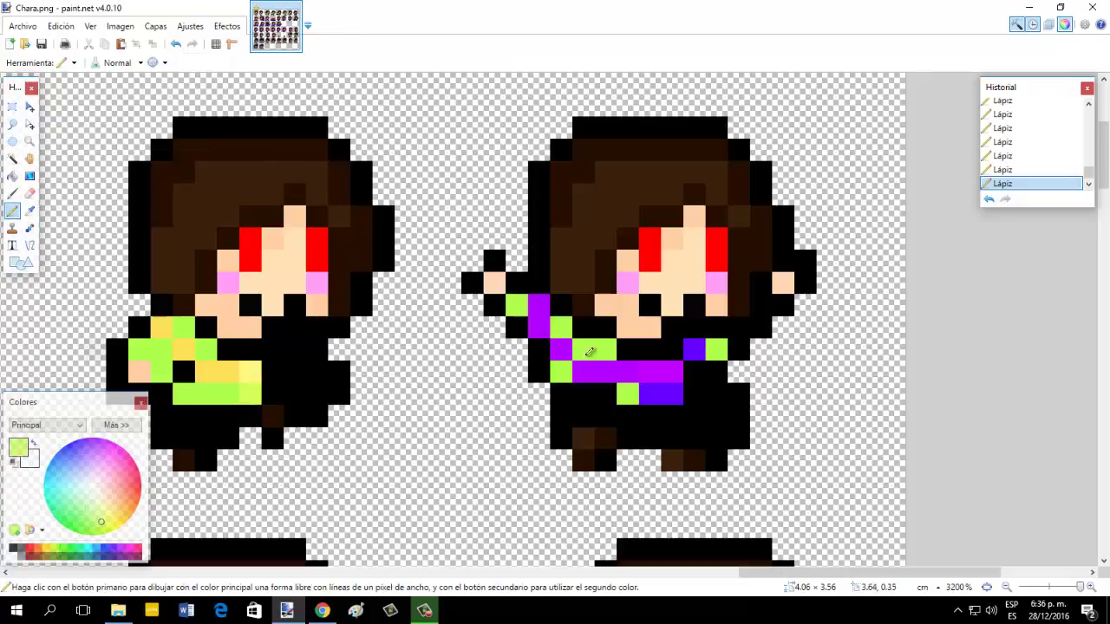
{"action": "left_click_drag", "start_coordinate": [628, 393], "coordinate": [672, 394]}
Recolor the eighth sprite's purple stripes golden yellow, with light yellow on the right part of the chest stripe.
{"action": "left_click", "coordinate": [29, 209]}
{"action": "left_click", "coordinate": [161, 328]}
{"action": "left_click", "coordinate": [13, 210]}
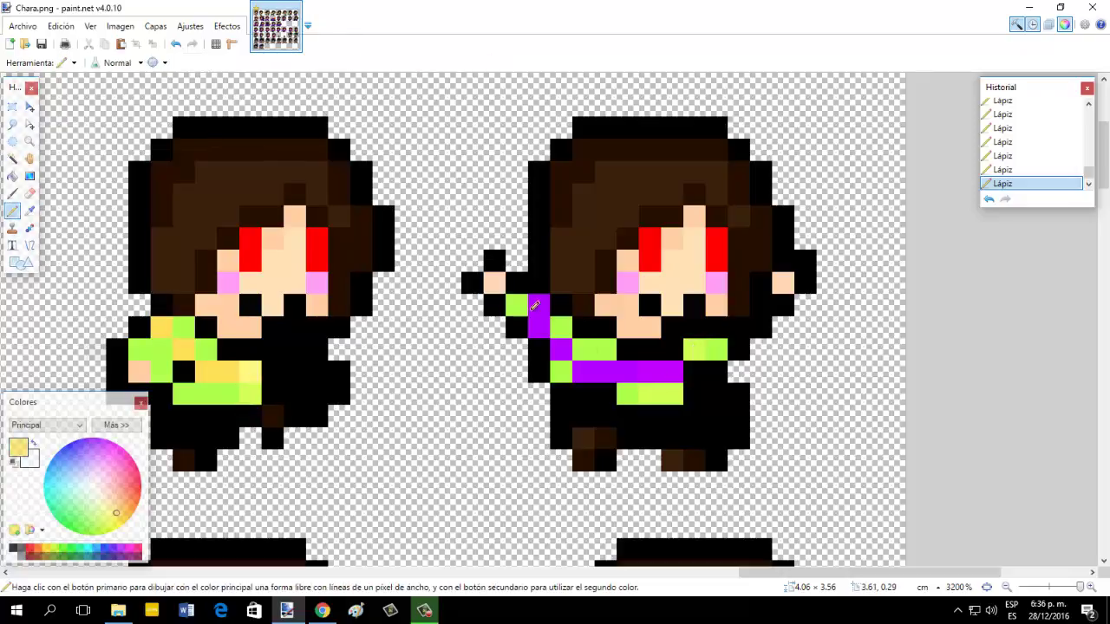
{"action": "mouse_move", "coordinate": [537, 304]}
{"action": "left_mouse_down"}
{"action": "mouse_move", "coordinate": [588, 362]}
{"action": "mouse_move", "coordinate": [672, 372]}
{"action": "left_mouse_up"}
{"action": "left_click", "coordinate": [250, 373]}
{"action": "left_click", "coordinate": [12, 210]}
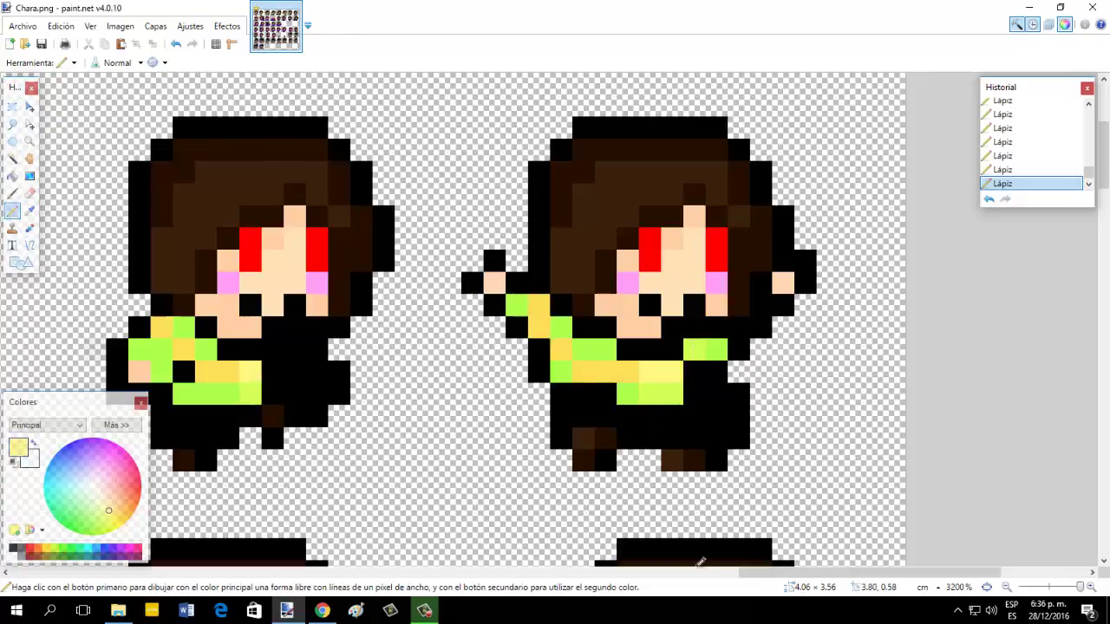
Sample the main green from the sprite above and paint the left blue areas of the second row's first sprite.
{"action": "left_click_drag", "start_coordinate": [744, 572], "coordinate": [95, 573]}
{"action": "scroll", "coordinate": [314, 313], "scroll_direction": "down", "scroll_amount": 3}
{"action": "scroll", "coordinate": [314, 314], "scroll_direction": "down", "scroll_amount": 3}
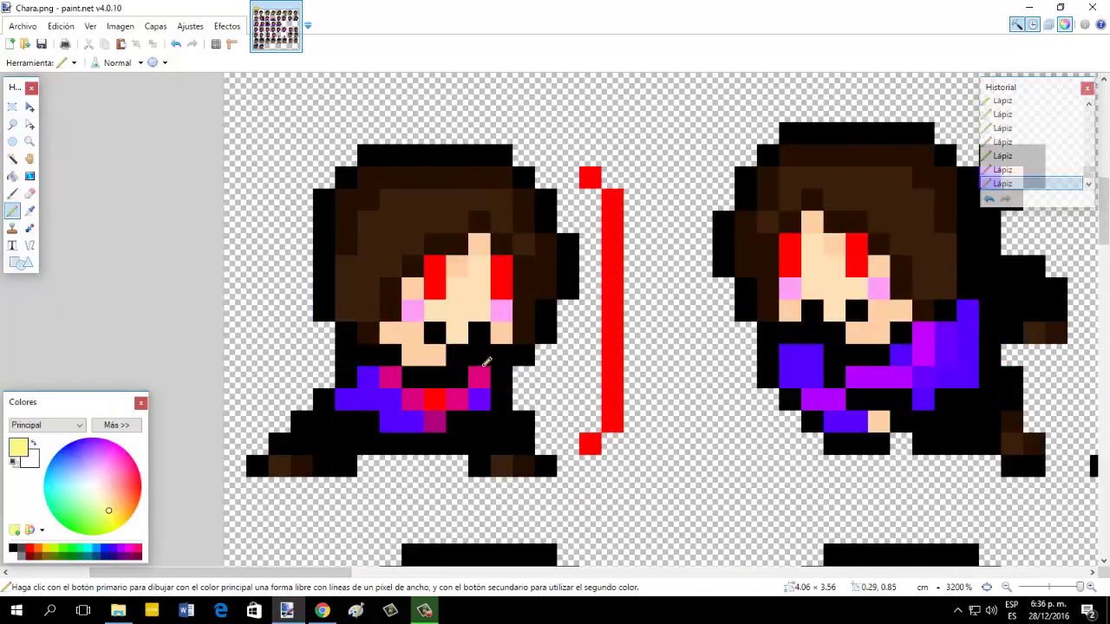
{"action": "left_click", "coordinate": [30, 211]}
{"action": "left_click", "coordinate": [367, 387]}
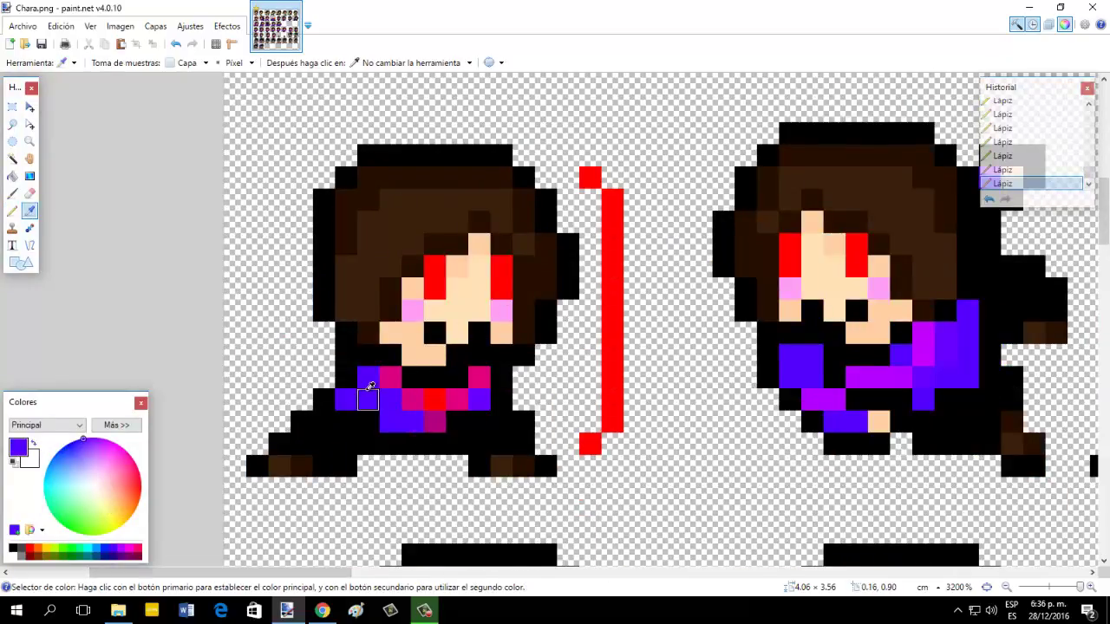
{"action": "scroll", "coordinate": [367, 387], "scroll_direction": "up", "scroll_amount": 3}
{"action": "left_click", "coordinate": [389, 224]}
{"action": "left_click", "coordinate": [13, 212]}
{"action": "scroll", "coordinate": [367, 380], "scroll_direction": "down", "scroll_amount": 3}
{"action": "mouse_move", "coordinate": [367, 379]}
{"action": "left_mouse_down"}
{"action": "mouse_move", "coordinate": [371, 399]}
{"action": "mouse_move", "coordinate": [367, 379]}
{"action": "mouse_move", "coordinate": [355, 399]}
{"action": "left_mouse_up"}
{"action": "left_click", "coordinate": [176, 45]}
{"action": "left_click", "coordinate": [176, 44]}
{"action": "mouse_move", "coordinate": [413, 422]}
{"action": "left_mouse_down"}
{"action": "mouse_move", "coordinate": [365, 399]}
{"action": "mouse_move", "coordinate": [368, 378]}
{"action": "left_mouse_up"}
Sample the lighter green from the sprite above and paint the crouching sprite's right blue sweater pixel.
{"action": "left_click", "coordinate": [31, 211]}
{"action": "scroll", "coordinate": [475, 203], "scroll_direction": "up", "scroll_amount": 4}
{"action": "left_click", "coordinate": [456, 189]}
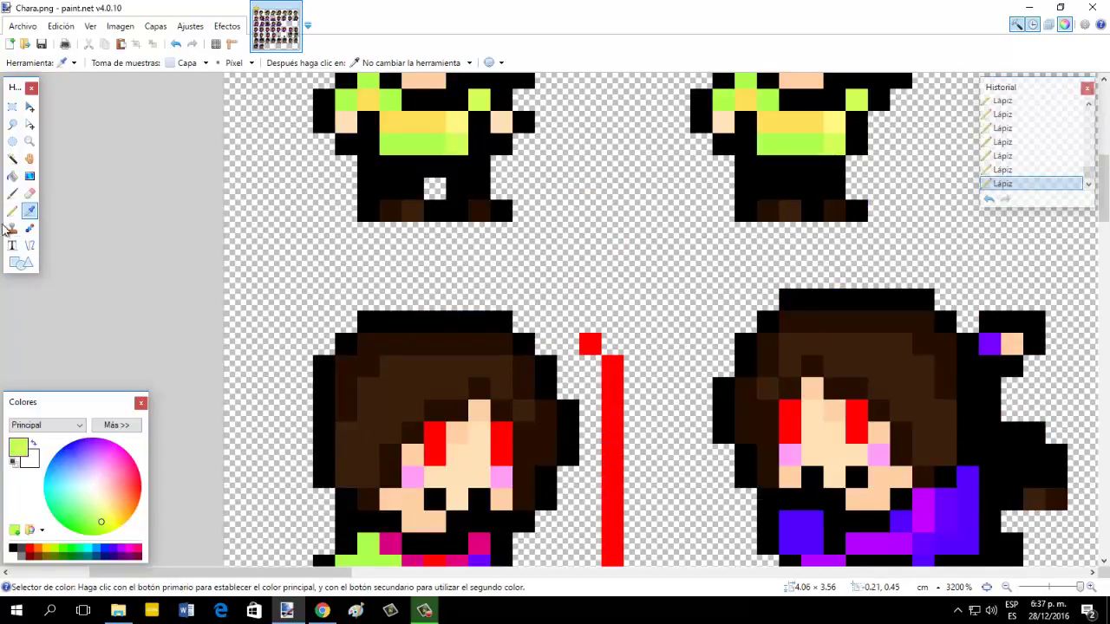
{"action": "scroll", "coordinate": [468, 347], "scroll_direction": "down", "scroll_amount": 4}
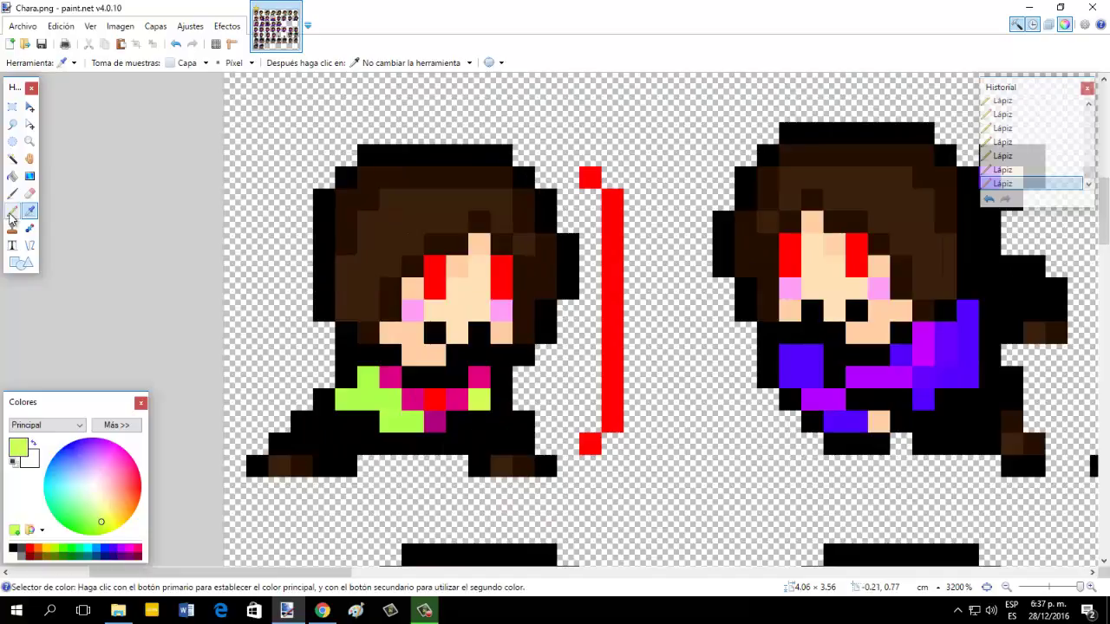
Sample the main green again and draw an extended sleeve outward from the crouching sprite's left shoulder.
{"action": "scroll", "coordinate": [347, 304], "scroll_direction": "up", "scroll_amount": 4}
{"action": "left_click", "coordinate": [368, 234]}
{"action": "left_click", "coordinate": [13, 210]}
{"action": "scroll", "coordinate": [347, 347], "scroll_direction": "down", "scroll_amount": 4}
{"action": "left_click_drag", "start_coordinate": [351, 353], "coordinate": [297, 368]}
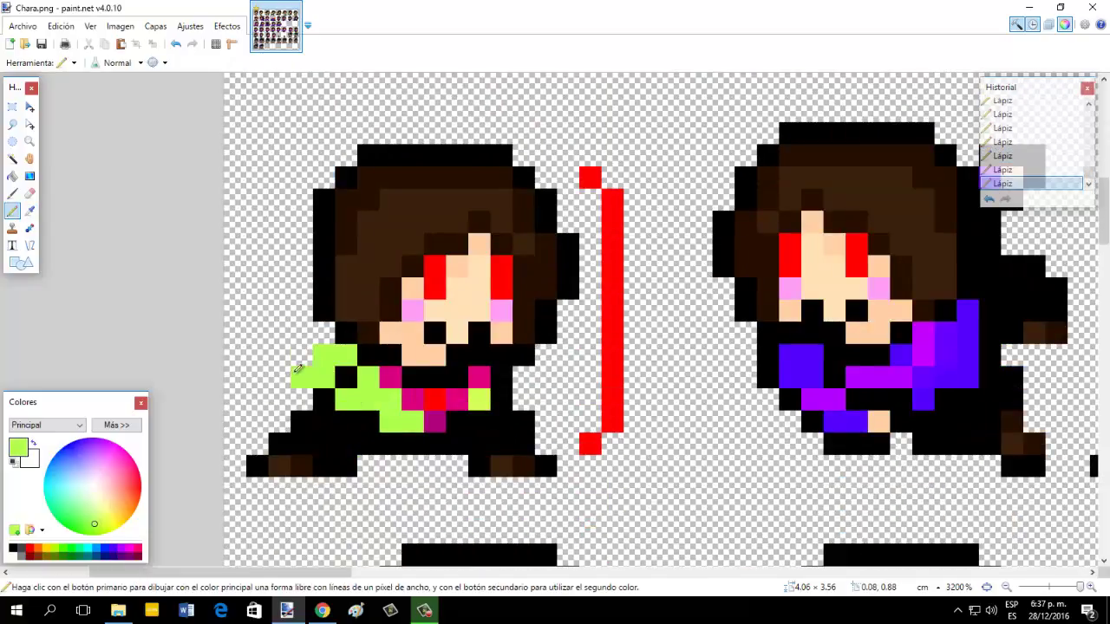
Sample the skin tone from the sprite above and paint a hand at the end of the crouching sprite's extended left sleeve.
{"action": "key", "text": "k"}
{"action": "scroll", "coordinate": [345, 250], "scroll_direction": "up", "scroll_amount": 4}
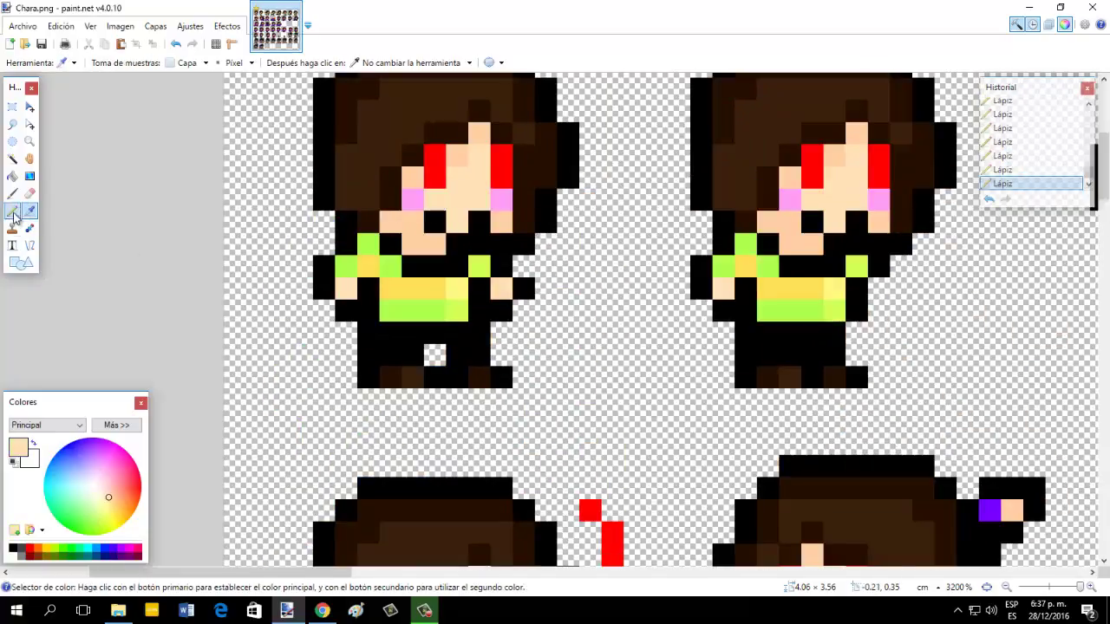
{"action": "left_click", "coordinate": [14, 215]}
{"action": "scroll", "coordinate": [234, 335], "scroll_direction": "down", "scroll_amount": 4}
{"action": "left_click", "coordinate": [279, 377]}
Sample black from the outline and draw a black border around the crouching sprite's extended left hand and sleeve.
{"action": "left_click", "coordinate": [30, 212]}
{"action": "left_click", "coordinate": [321, 270]}
{"action": "left_click", "coordinate": [12, 213]}
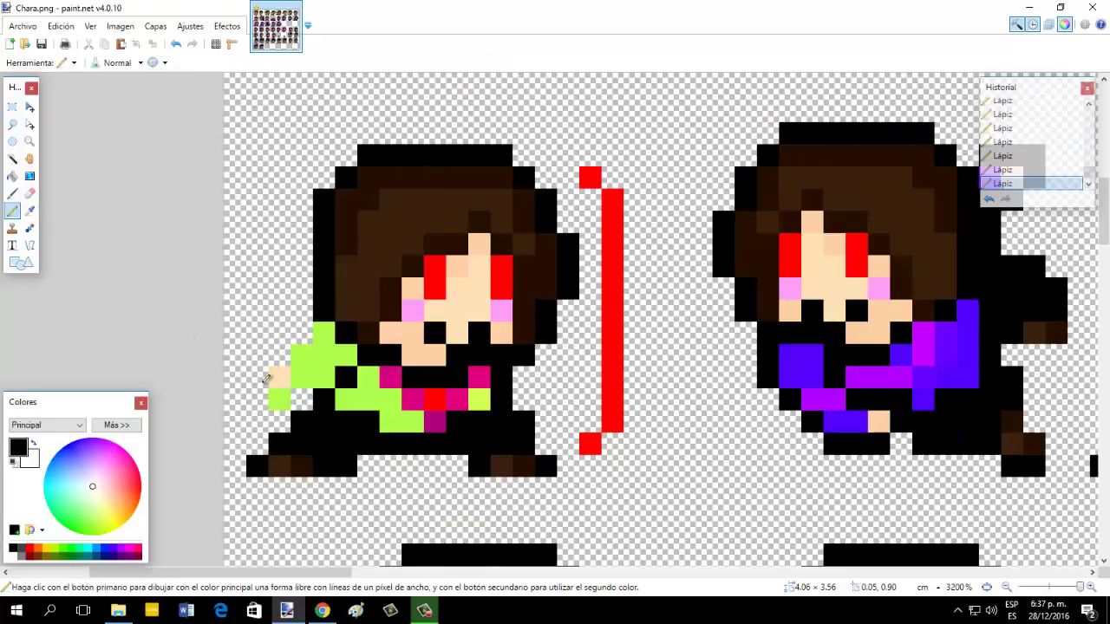
{"action": "mouse_move", "coordinate": [277, 397]}
{"action": "left_mouse_down"}
{"action": "mouse_move", "coordinate": [279, 359]}
{"action": "mouse_move", "coordinate": [316, 384]}
{"action": "mouse_move", "coordinate": [309, 400]}
{"action": "mouse_move", "coordinate": [308, 352]}
{"action": "left_mouse_up"}
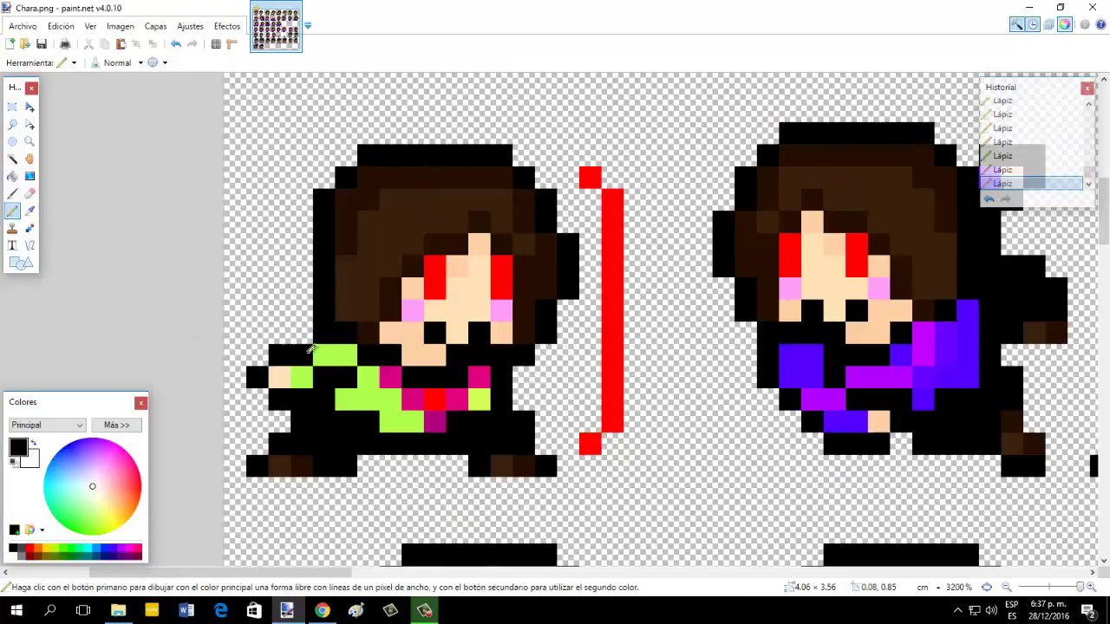
Resample the main green and repaint the lower part of the crouching sprite's left sleeve.
{"action": "left_click", "coordinate": [30, 212]}
{"action": "left_click", "coordinate": [324, 356]}
{"action": "left_click", "coordinate": [13, 212]}
{"action": "left_click", "coordinate": [324, 377]}
Sample golden yellow from the sprite above and paint the stripes on the crouching sprite's left sleeve and left chest.
{"action": "left_click", "coordinate": [31, 212]}
{"action": "scroll", "coordinate": [408, 295], "scroll_direction": "up", "scroll_amount": 4}
{"action": "left_click", "coordinate": [389, 206]}
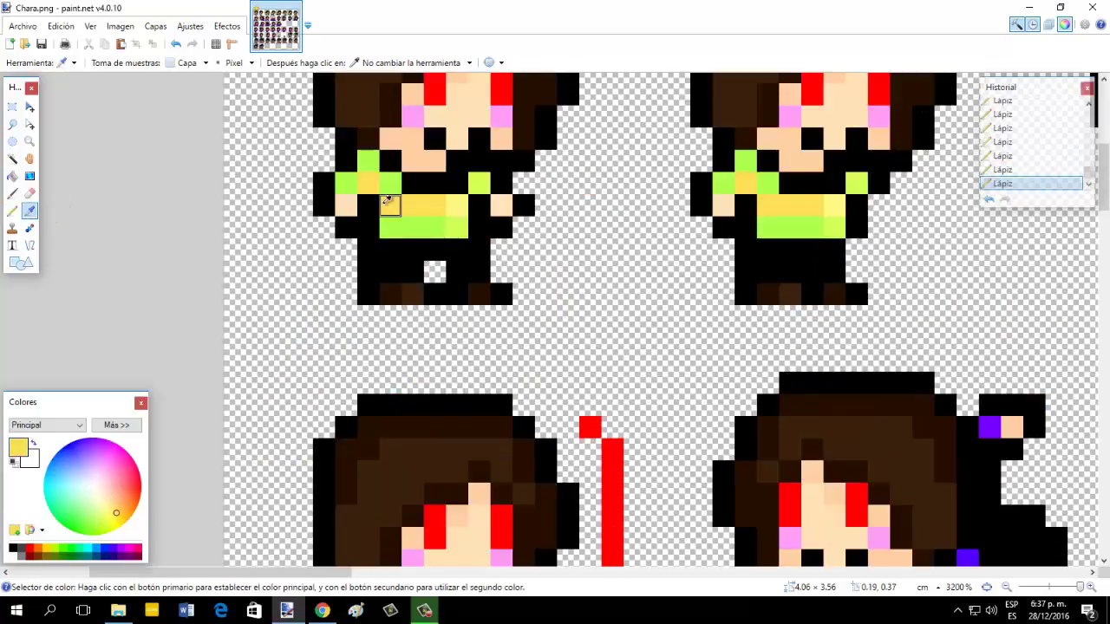
{"action": "left_click", "coordinate": [12, 212]}
{"action": "scroll", "coordinate": [303, 356], "scroll_direction": "down", "scroll_amount": 4}
{"action": "left_click", "coordinate": [317, 373]}
{"action": "left_click", "coordinate": [322, 356]}
{"action": "left_click_drag", "start_coordinate": [371, 397], "coordinate": [390, 397]}
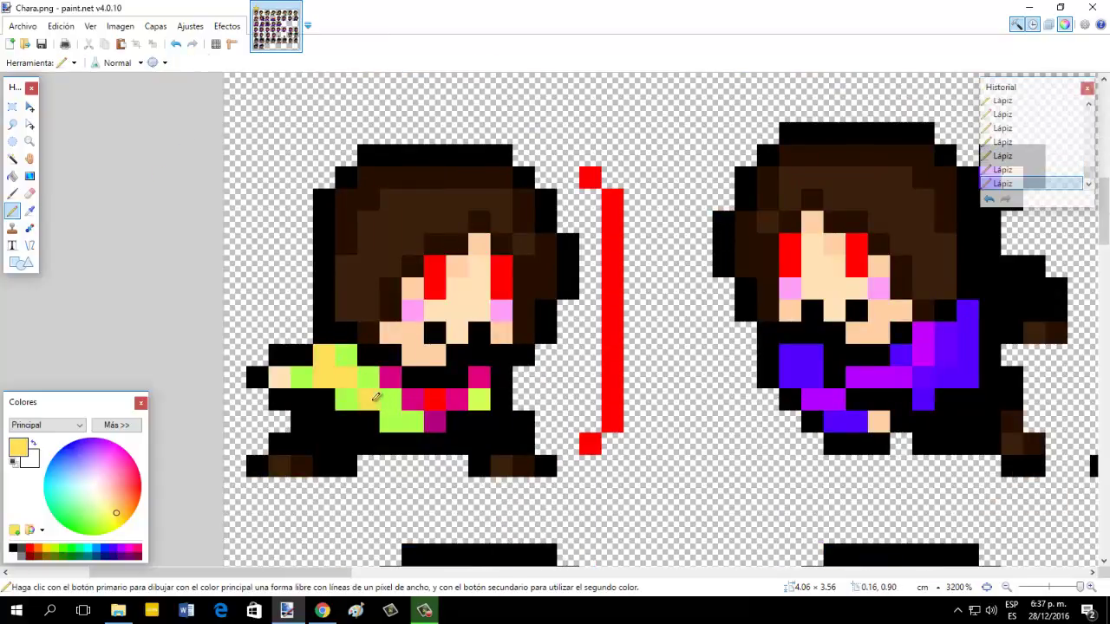
Sample light yellow from the sprite above and paint the right end of the crouching sprite's chest stripe.
{"action": "key", "text": "k"}
{"action": "scroll", "coordinate": [436, 225], "scroll_direction": "up", "scroll_amount": 4}
{"action": "left_click", "coordinate": [436, 226]}
{"action": "scroll", "coordinate": [436, 225], "scroll_direction": "down", "scroll_amount": 4}
{"action": "key", "text": "p"}
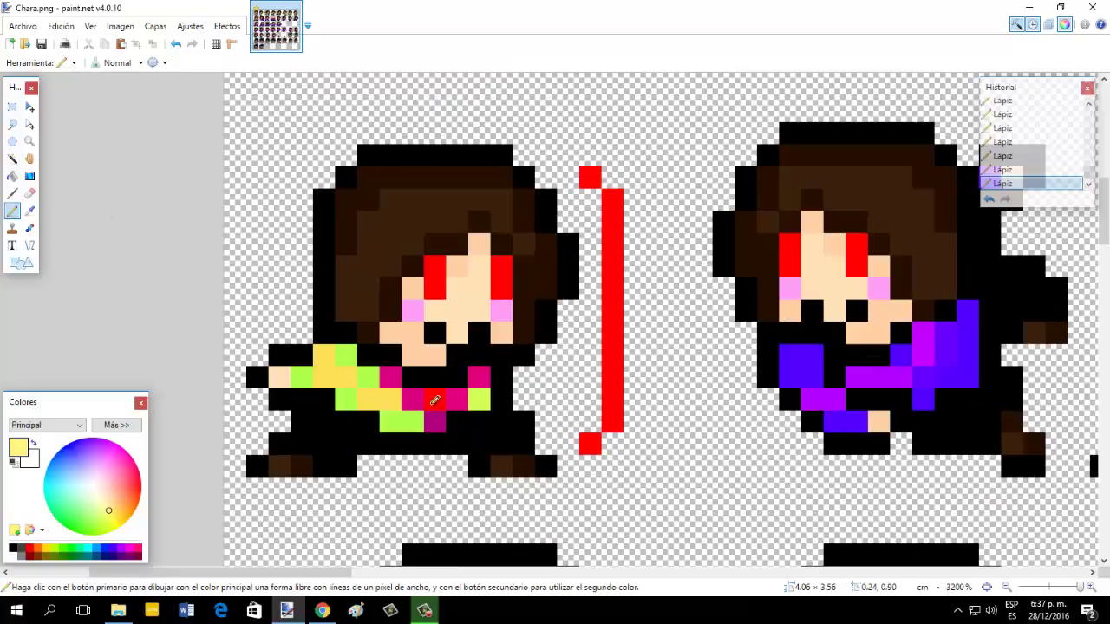
Sample the lighter green from the sprite above and draw a raised right sleeve on the crouching sprite.
{"action": "key", "text": "k"}
{"action": "scroll", "coordinate": [434, 218], "scroll_direction": "up", "scroll_amount": 4}
{"action": "left_click", "coordinate": [478, 260]}
{"action": "key", "text": "p"}
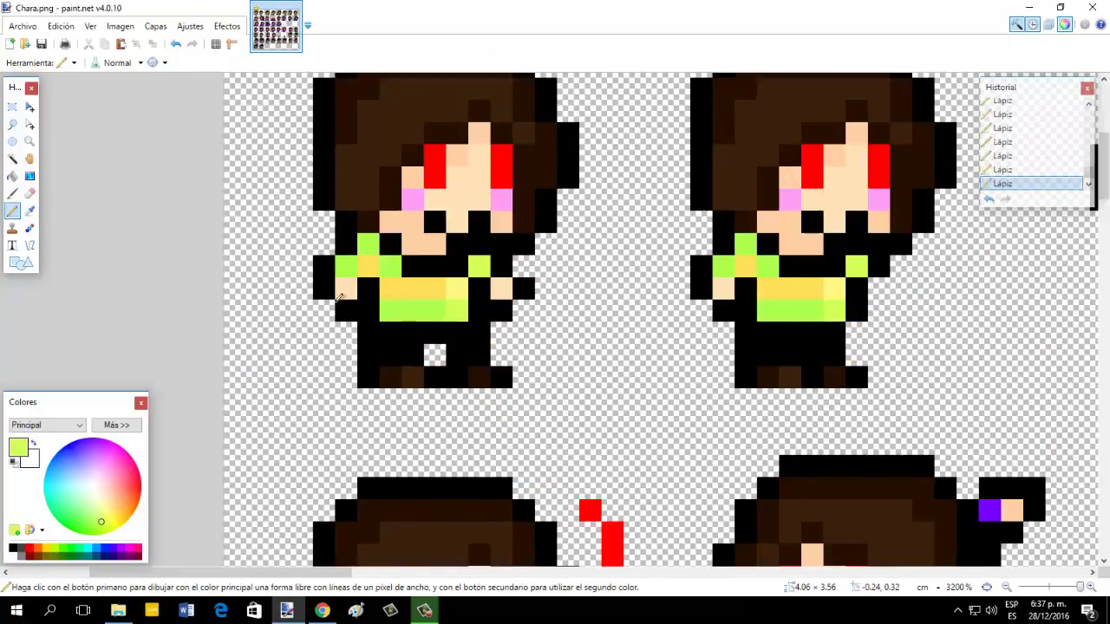
{"action": "scroll", "coordinate": [503, 396], "scroll_direction": "down", "scroll_amount": 4}
{"action": "mouse_move", "coordinate": [503, 396]}
{"action": "left_mouse_down"}
{"action": "mouse_move", "coordinate": [544, 370]}
{"action": "mouse_move", "coordinate": [557, 328]}
{"action": "left_mouse_up"}
Paint a skin-tone hand on the crouching sprite's raised right arm and outline the arm in black.
{"action": "key", "text": "k"}
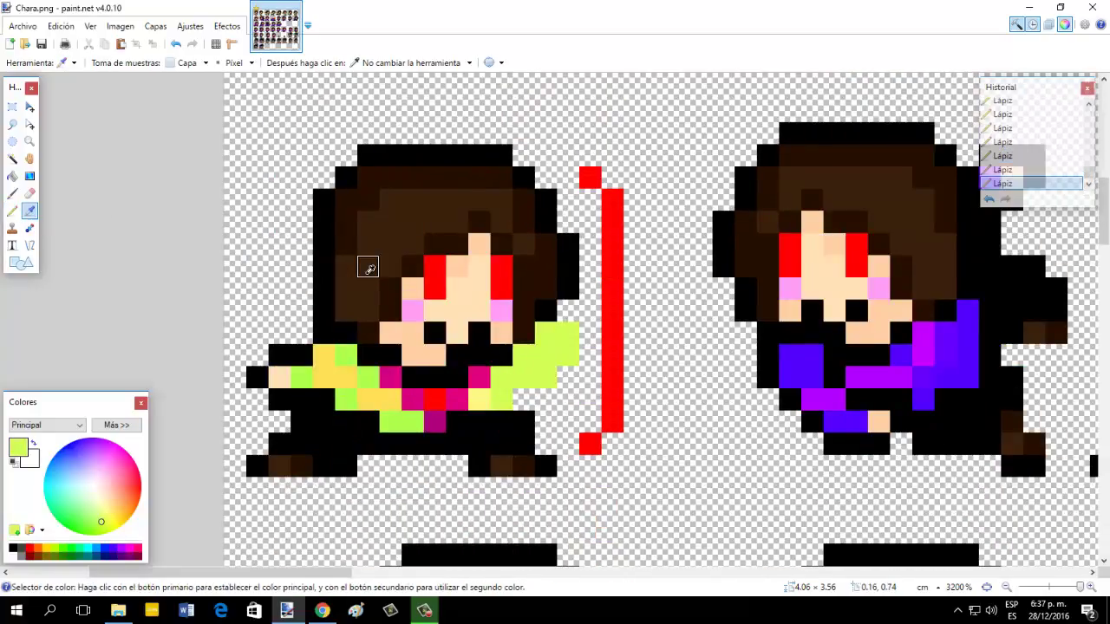
{"action": "scroll", "coordinate": [369, 271], "scroll_direction": "up", "scroll_amount": 4}
{"action": "key", "text": "p"}
{"action": "scroll", "coordinate": [553, 440], "scroll_direction": "down", "scroll_amount": 3}
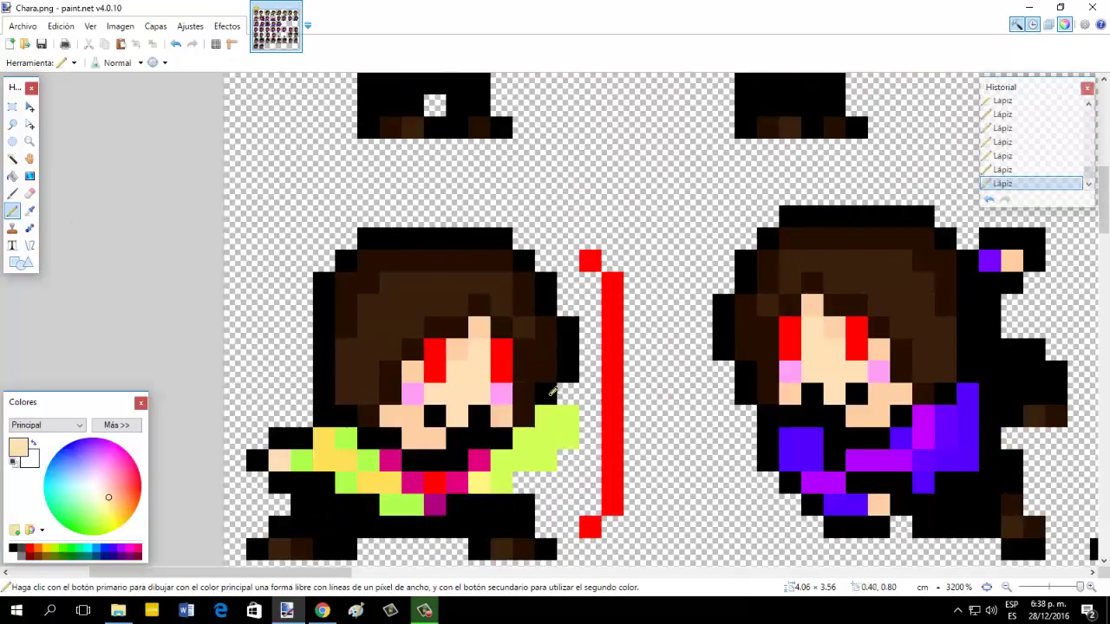
{"action": "left_click", "coordinate": [29, 211]}
{"action": "left_click", "coordinate": [438, 431]}
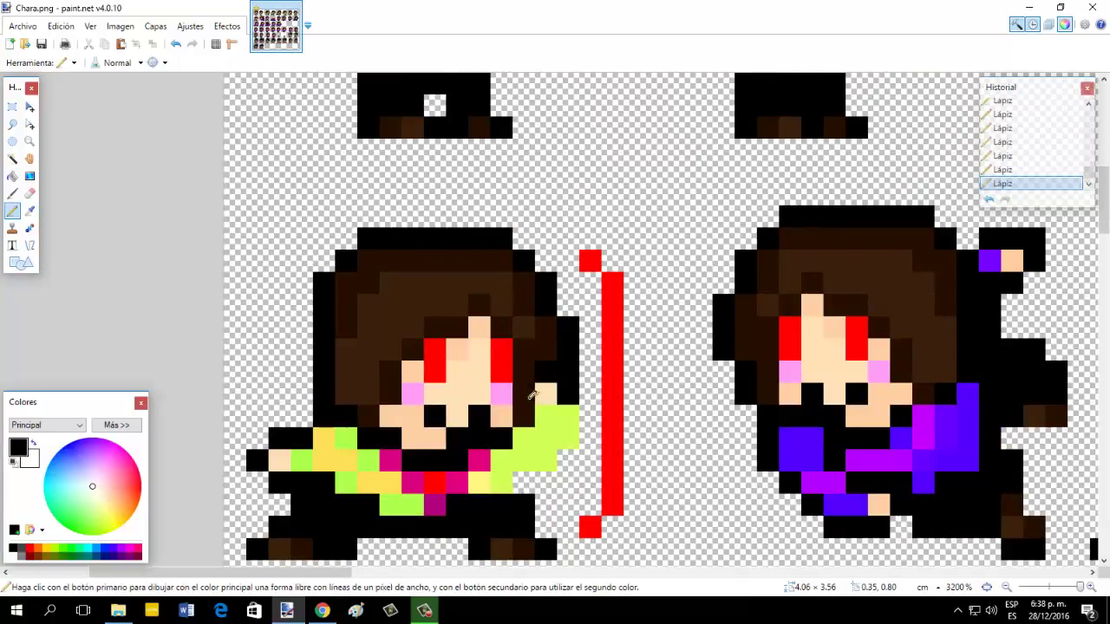
{"action": "left_click_drag", "start_coordinate": [571, 424], "coordinate": [531, 471]}
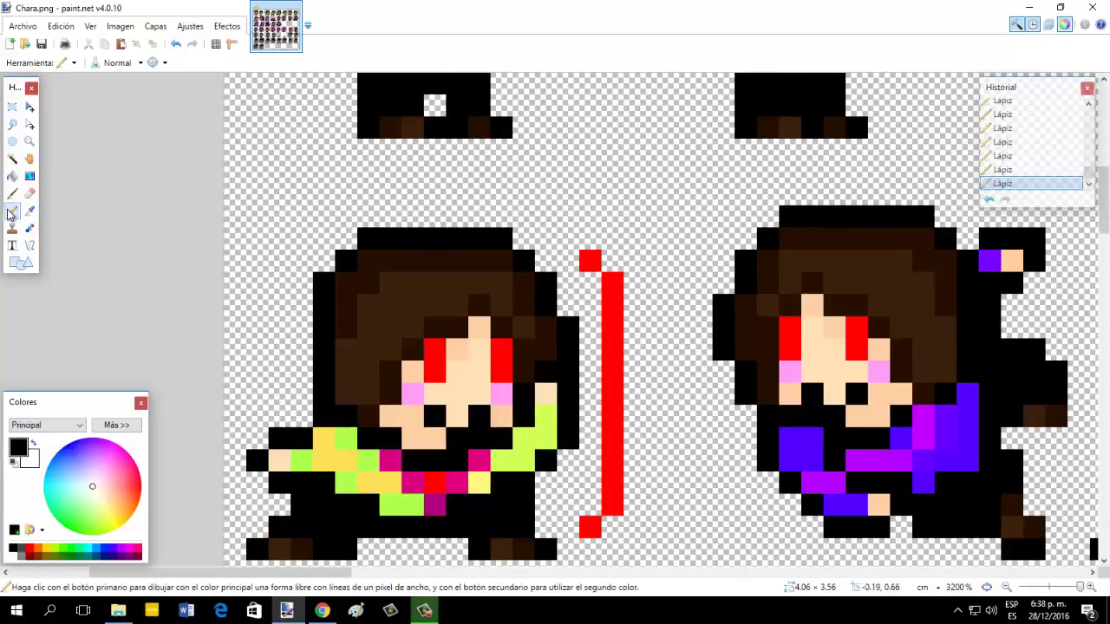
Blacken the upper yellow pixel of the crouching sprite's left sleeve and undo the black stroke over its stripe.
{"action": "scroll", "coordinate": [367, 322], "scroll_direction": "up", "scroll_amount": 3}
{"action": "scroll", "coordinate": [327, 446], "scroll_direction": "down", "scroll_amount": 3}
{"action": "left_click_drag", "start_coordinate": [327, 442], "coordinate": [345, 460]}
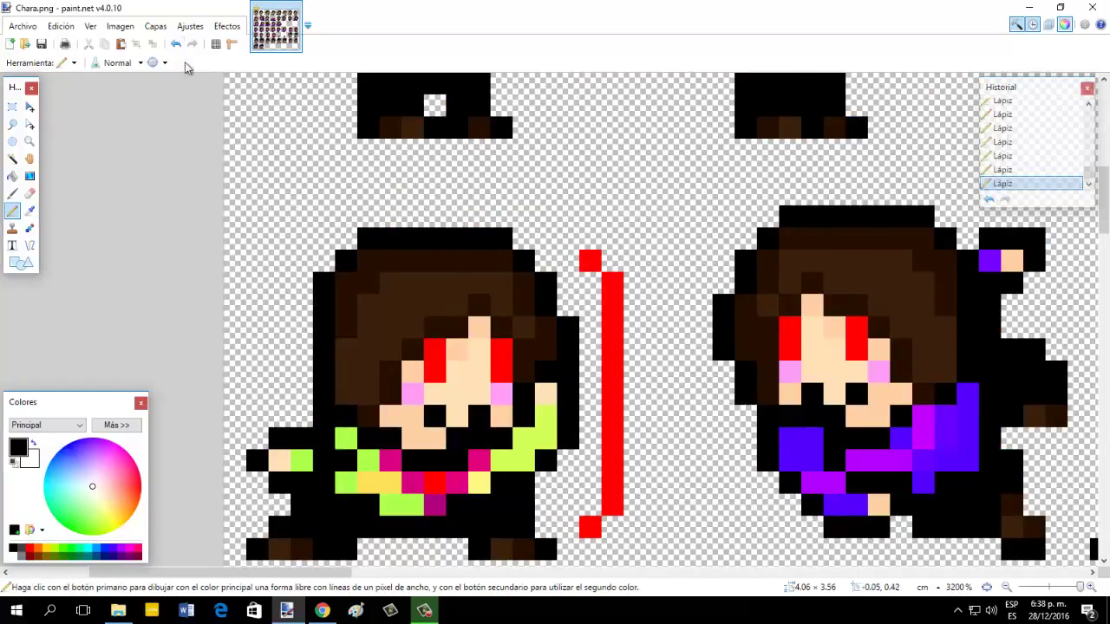
{"action": "left_click", "coordinate": [176, 44]}
{"action": "left_click", "coordinate": [29, 212]}
{"action": "scroll", "coordinate": [416, 273], "scroll_direction": "up", "scroll_amount": 2}
{"action": "left_click", "coordinate": [358, 216]}
{"action": "left_click", "coordinate": [12, 212]}
{"action": "scroll", "coordinate": [339, 355], "scroll_direction": "down", "scroll_amount": 3}
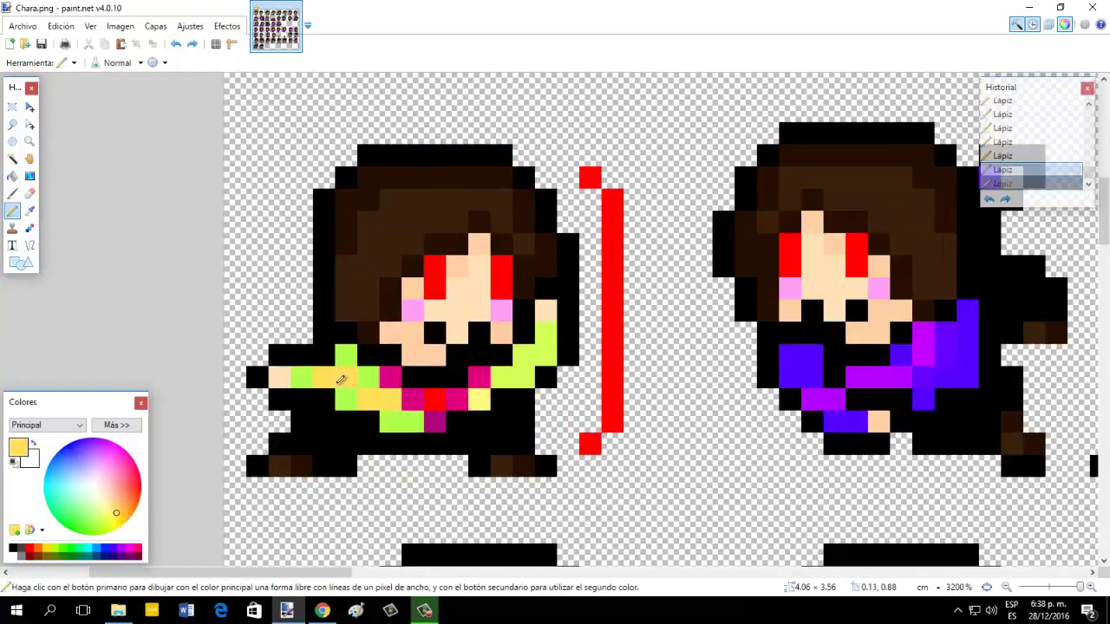
Paint a light yellow stripe across the raised right sleeve and keep the pixel beside the shoulder lighter green.
{"action": "left_click", "coordinate": [29, 211]}
{"action": "left_click", "coordinate": [12, 210]}
{"action": "left_click", "coordinate": [502, 378]}
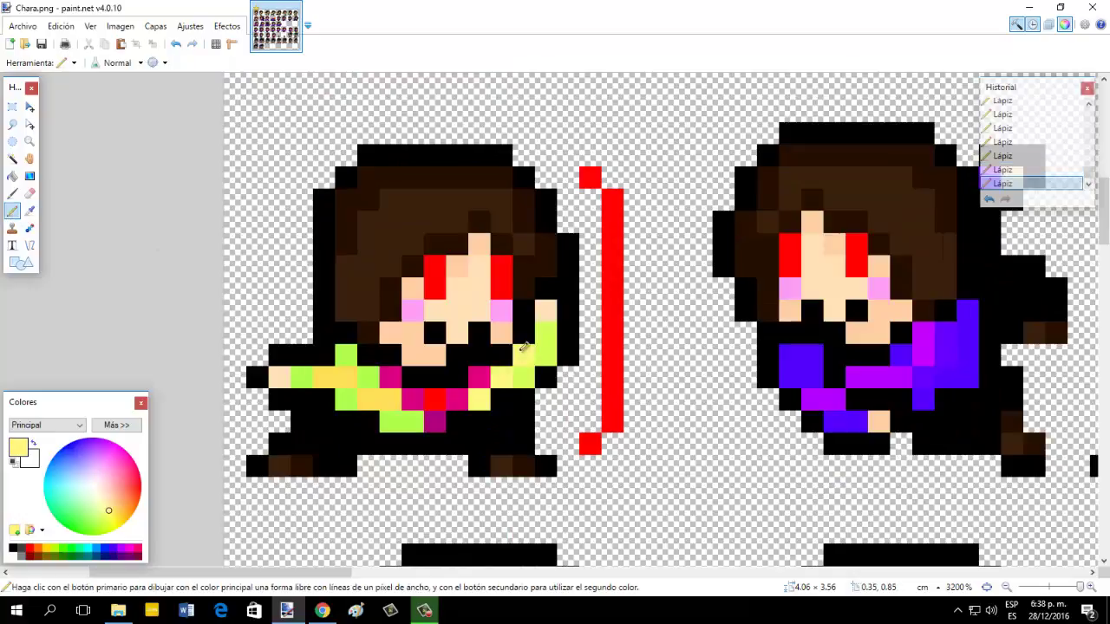
{"action": "left_click", "coordinate": [176, 43]}
{"action": "left_click", "coordinate": [524, 378]}
{"action": "key", "text": "k"}
{"action": "left_click", "coordinate": [17, 212]}
{"action": "left_click", "coordinate": [503, 378]}
Sample the main green from the left sleeve, apply it near the raised right hand, and undo the last stroke.
{"action": "left_click", "coordinate": [29, 212]}
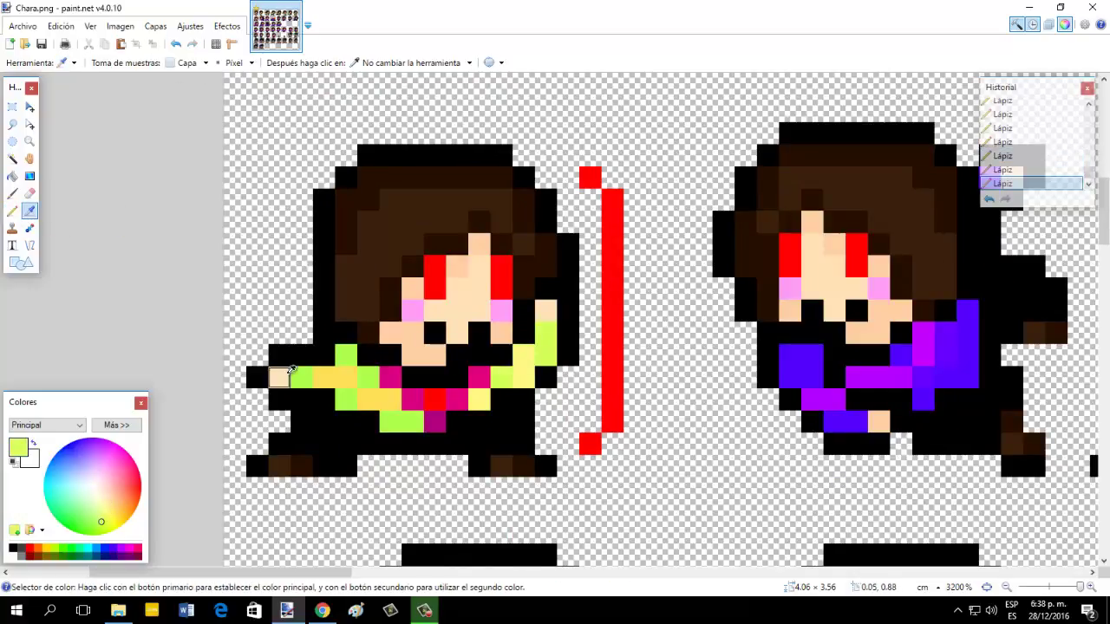
{"action": "left_click", "coordinate": [295, 376]}
{"action": "left_click", "coordinate": [12, 211]}
{"action": "left_click", "coordinate": [545, 334]}
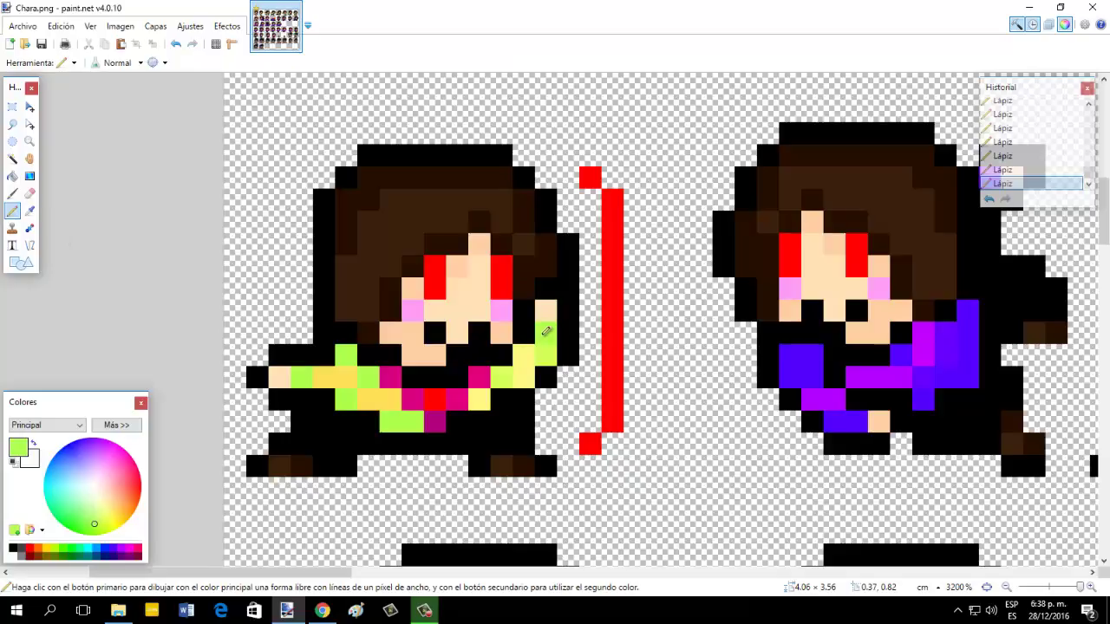
{"action": "left_click", "coordinate": [176, 43]}
Recolor the main blue sweater areas of the second row's second sprite with the main green.
{"action": "mouse_move", "coordinate": [246, 573]}
{"action": "left_mouse_down"}
{"action": "mouse_move", "coordinate": [233, 574]}
{"action": "mouse_move", "coordinate": [334, 573]}
{"action": "left_mouse_up"}
{"action": "key", "text": "k"}
{"action": "left_click", "coordinate": [12, 211]}
{"action": "left_click_drag", "start_coordinate": [421, 355], "coordinate": [444, 377]}
{"action": "left_click", "coordinate": [468, 422]}
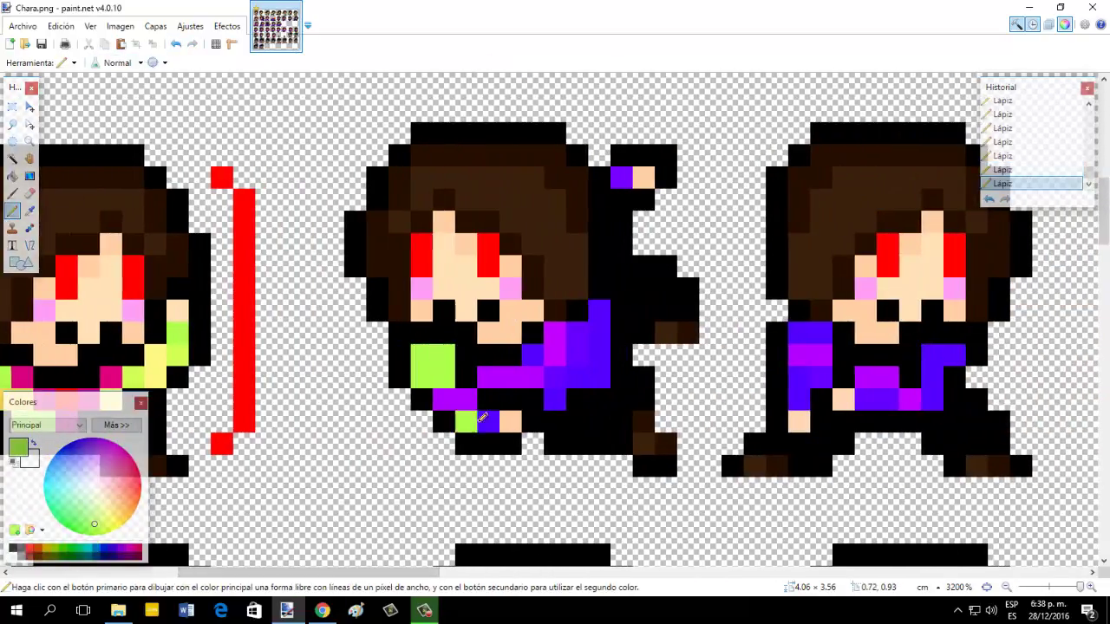
{"action": "mouse_move", "coordinate": [581, 379]}
{"action": "left_mouse_down"}
{"action": "mouse_move", "coordinate": [598, 308]}
{"action": "mouse_move", "coordinate": [557, 377]}
{"action": "left_mouse_up"}
Sample the lighter green from the first crouching sprite and paint the second sprite's shaded sweater areas and raised cuff.
{"action": "left_click", "coordinate": [29, 211]}
{"action": "left_click", "coordinate": [172, 368]}
{"action": "left_click", "coordinate": [177, 357]}
{"action": "left_click", "coordinate": [12, 211]}
{"action": "left_click", "coordinate": [621, 177]}
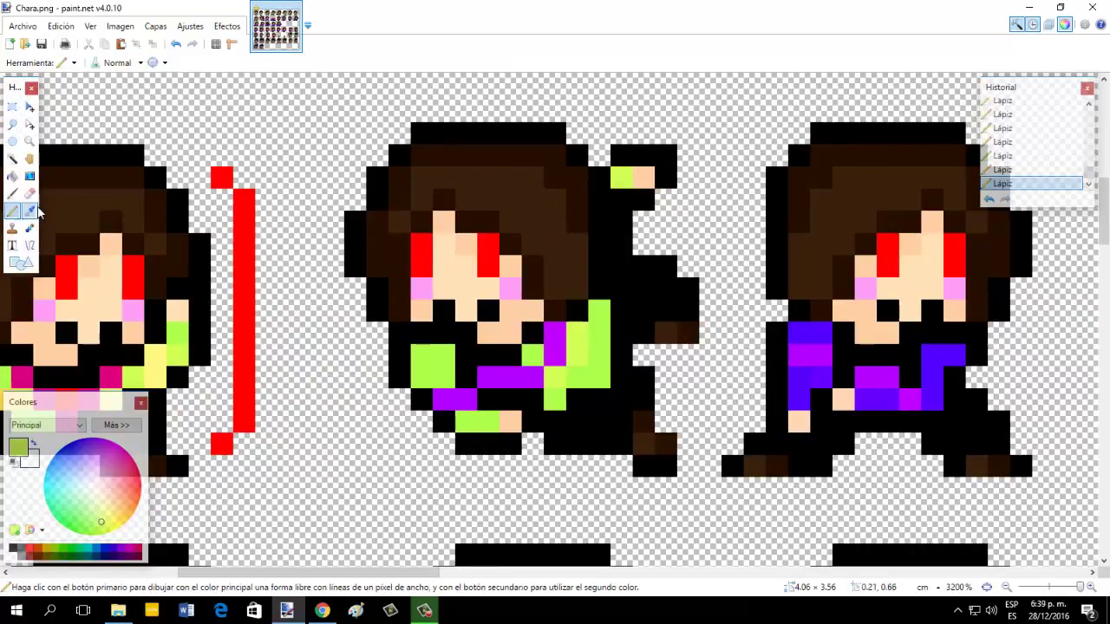
Sample golden yellow and recolor the second sprite's left sleeve stripe and left chest stripe.
{"action": "left_click", "coordinate": [30, 211]}
{"action": "scroll", "coordinate": [63, 284], "scroll_direction": "down", "scroll_amount": 1}
{"action": "left_click", "coordinate": [11, 310]}
{"action": "left_click", "coordinate": [13, 211]}
{"action": "left_click_drag", "start_coordinate": [444, 316], "coordinate": [466, 315]}
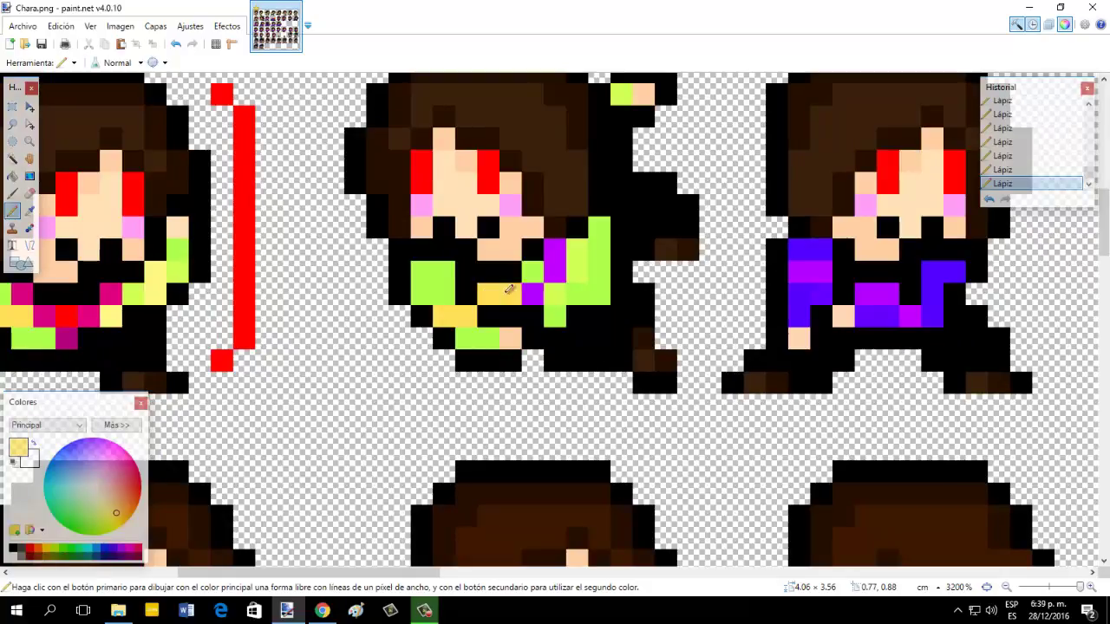
Sample light yellow from the raised sleeve and recolor the remaining purple stripe at the second sprite's right shoulder.
{"action": "left_click", "coordinate": [29, 211]}
{"action": "left_click", "coordinate": [154, 277]}
{"action": "left_click", "coordinate": [12, 210]}
{"action": "left_click_drag", "start_coordinate": [555, 249], "coordinate": [555, 272]}
{"action": "scroll", "coordinate": [451, 468], "scroll_direction": "up", "scroll_amount": 1}
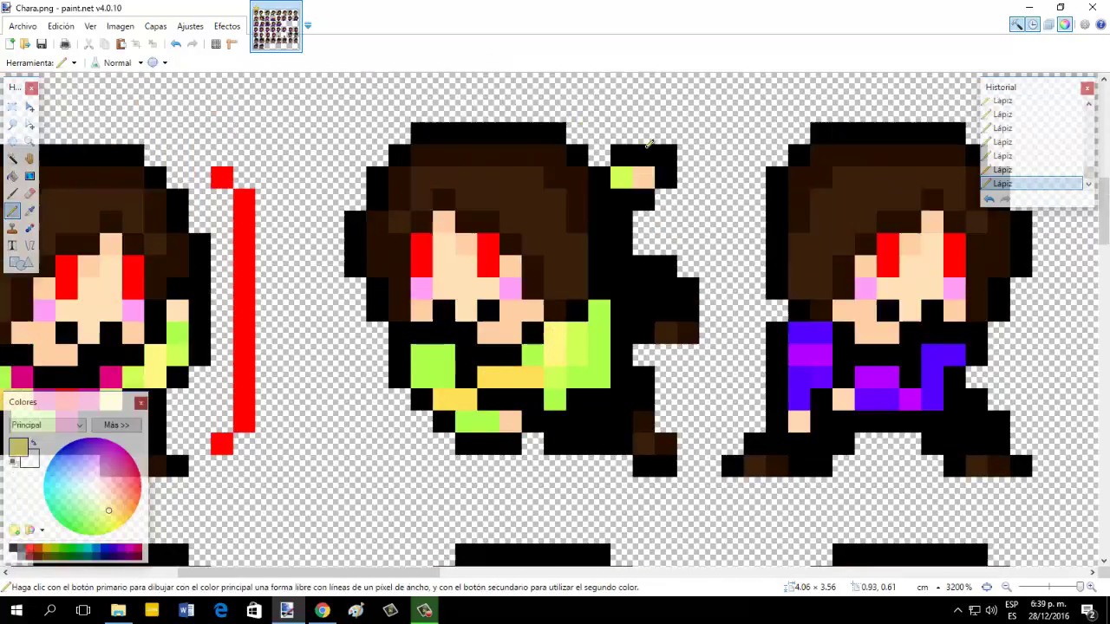
Sample the main green from the second sprite and recolor the blue sleeves of the second row's third sprite.
{"action": "left_click_drag", "start_coordinate": [416, 573], "coordinate": [521, 579]}
{"action": "left_click", "coordinate": [30, 211]}
{"action": "left_click", "coordinate": [166, 333]}
{"action": "left_click", "coordinate": [13, 211]}
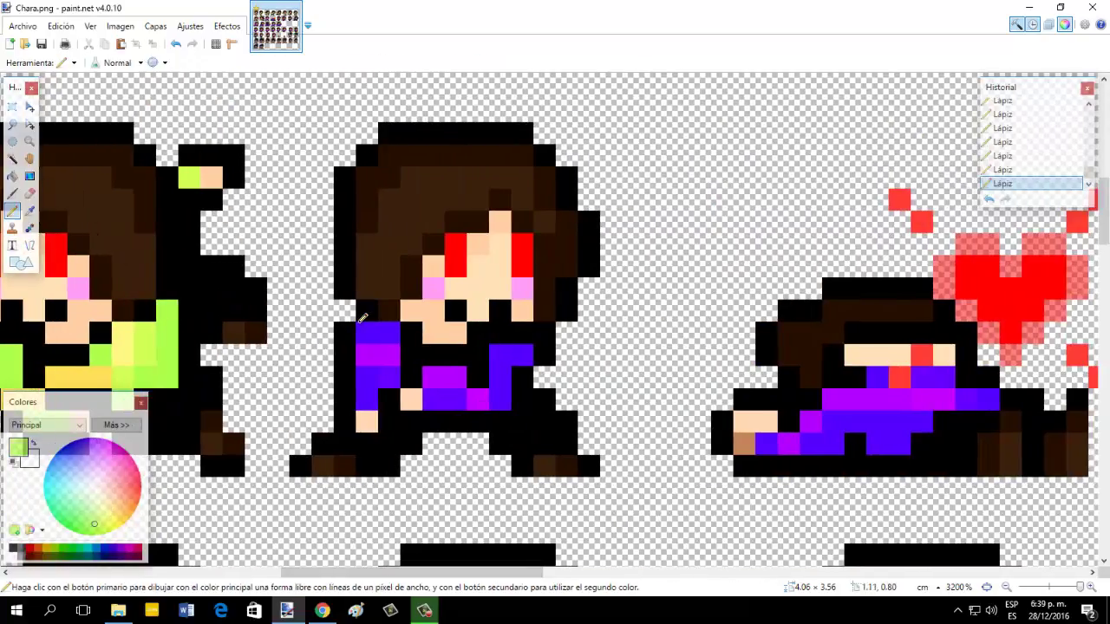
{"action": "left_click_drag", "start_coordinate": [366, 332], "coordinate": [389, 333]}
{"action": "left_click_drag", "start_coordinate": [368, 375], "coordinate": [367, 400]}
{"action": "left_click_drag", "start_coordinate": [501, 399], "coordinate": [523, 353]}
Sample the lighter green and paint the third sprite's inner left sleeve pixel and lower chest.
{"action": "left_click", "coordinate": [30, 211]}
{"action": "left_click", "coordinate": [167, 355]}
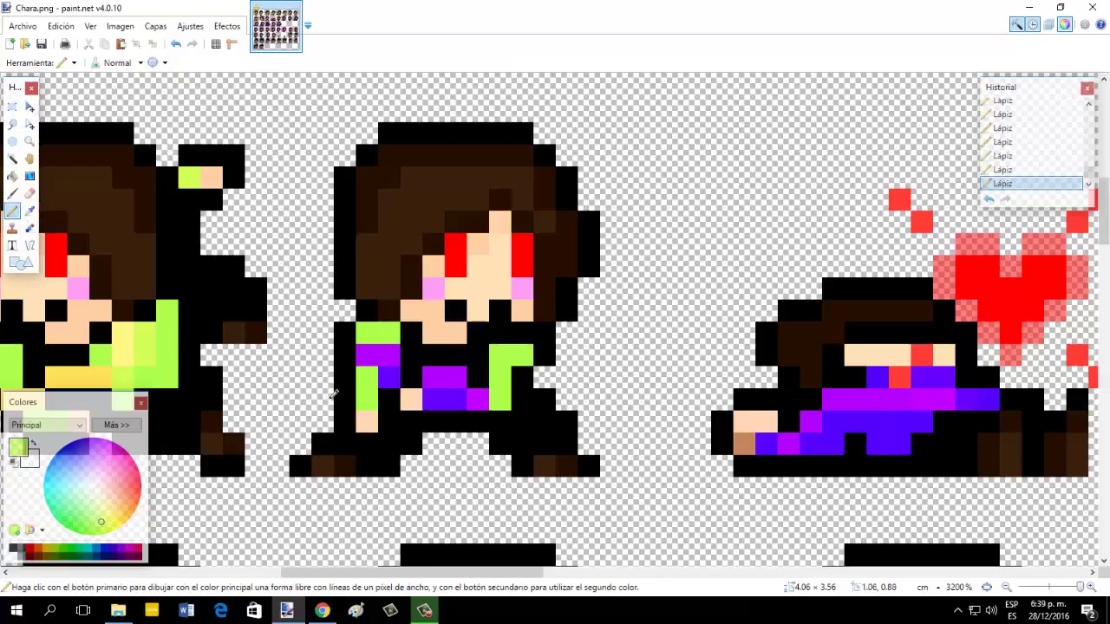
{"action": "left_click", "coordinate": [390, 377]}
{"action": "left_click_drag", "start_coordinate": [432, 399], "coordinate": [455, 399]}
Recolor the third sprite's left sleeve stripe golden yellow and undo the last two strokes on its chest stripe.
{"action": "left_click", "coordinate": [30, 211]}
{"action": "left_click", "coordinate": [119, 354]}
{"action": "left_click", "coordinate": [366, 355]}
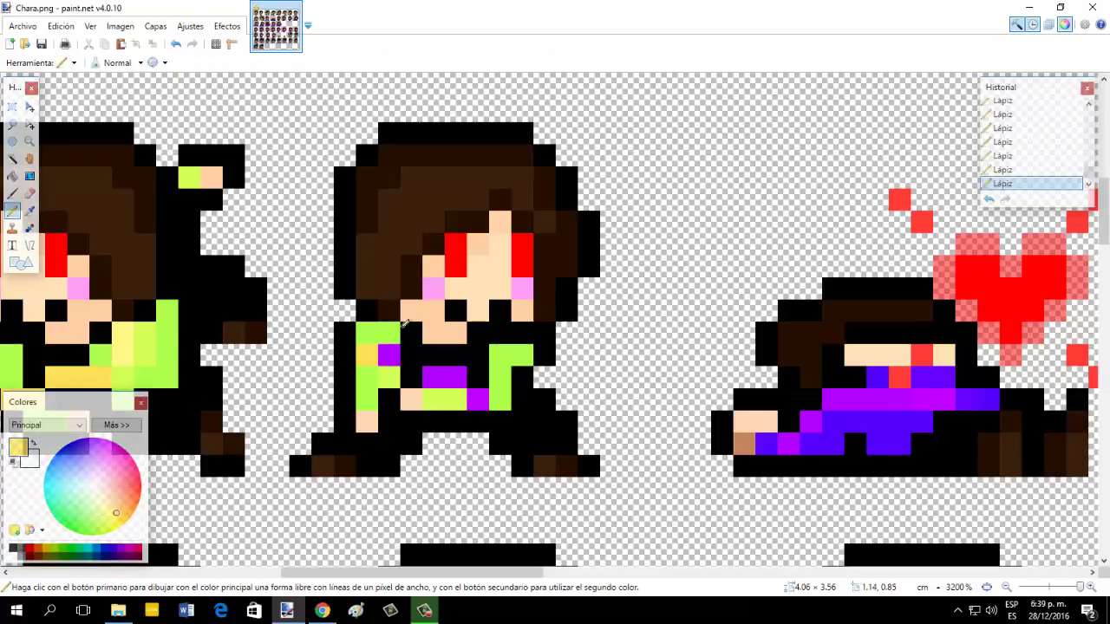
{"action": "left_click", "coordinate": [175, 44]}
{"action": "left_click", "coordinate": [175, 43]}
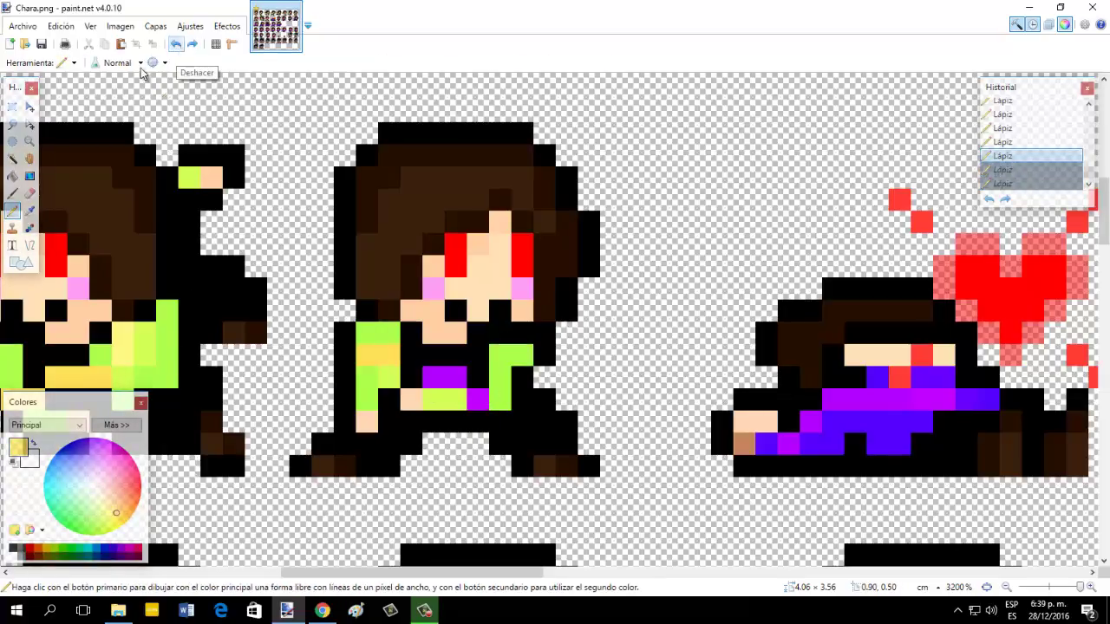
Recolor the third sprite's purple chest stripe light yellow.
{"action": "left_click", "coordinate": [30, 210]}
{"action": "key", "text": "p"}
{"action": "left_click_drag", "start_coordinate": [433, 377], "coordinate": [478, 399]}
Sample golden yellow from the second sprite and repaint the lower right pixel of the third sprite's chest stripe.
{"action": "left_click", "coordinate": [29, 228]}
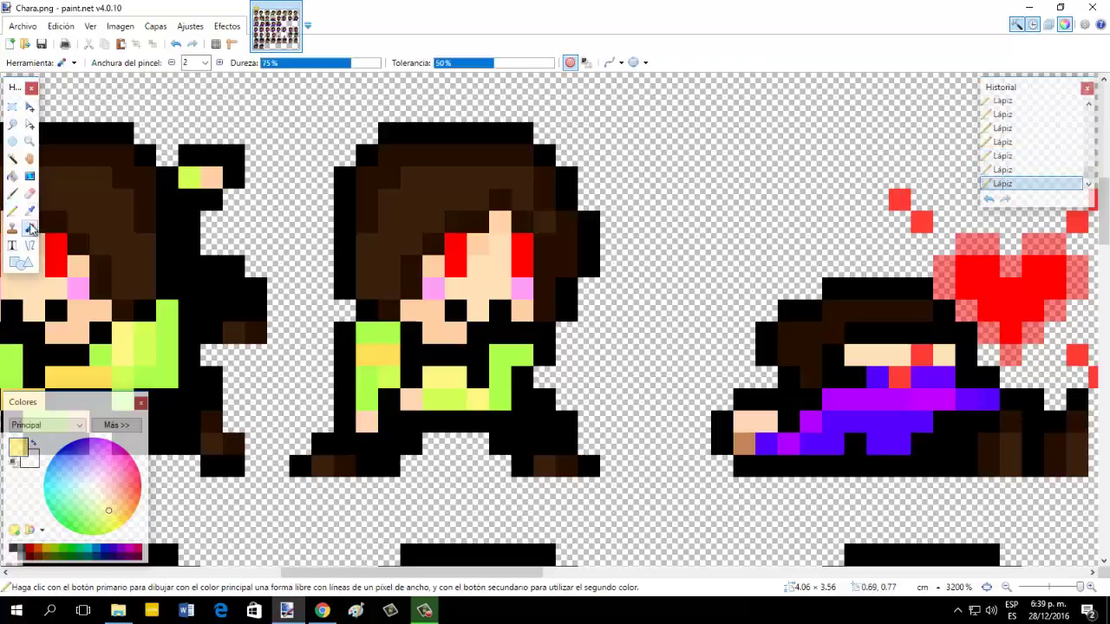
{"action": "left_click", "coordinate": [29, 210]}
{"action": "left_click", "coordinate": [100, 376]}
{"action": "key", "text": "p"}
{"action": "left_click", "coordinate": [478, 399]}
Sample the main green from the third sprite and recolor the lower blue sweater pixels of the lying sprite.
{"action": "scroll", "coordinate": [577, 500], "scroll_direction": "right", "scroll_amount": 4}
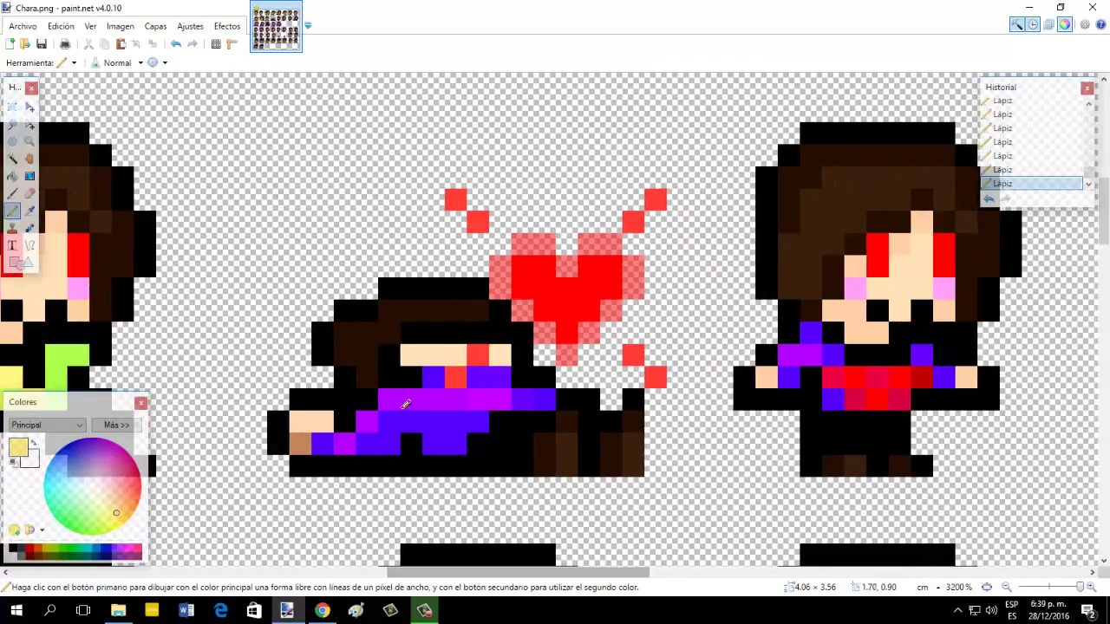
{"action": "key", "text": "k"}
{"action": "left_click", "coordinate": [55, 355]}
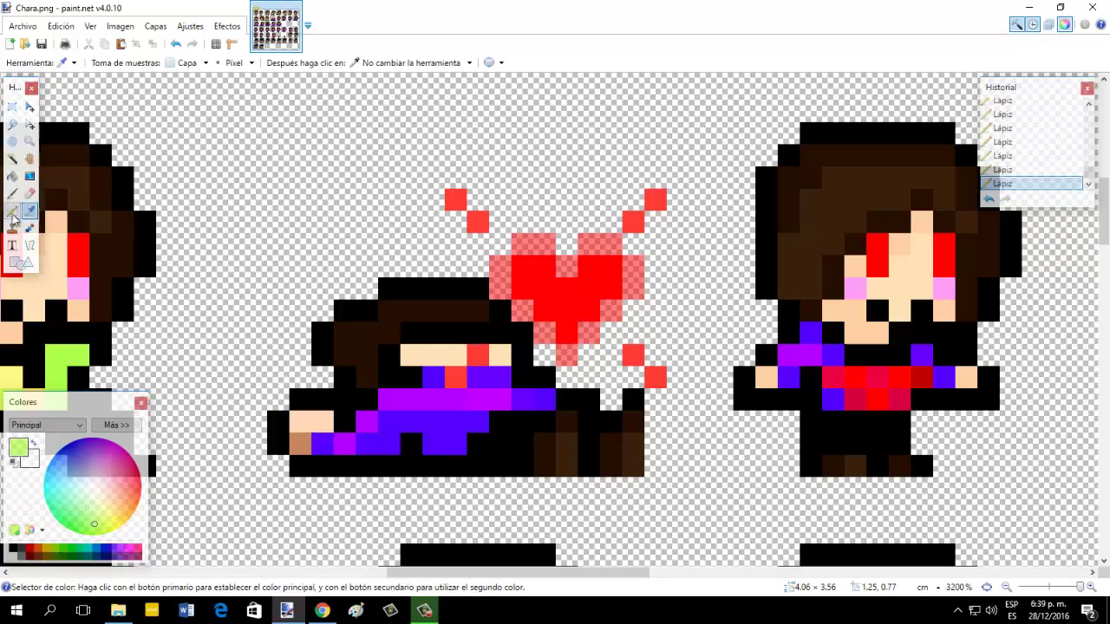
{"action": "key", "text": "p"}
{"action": "left_click", "coordinate": [321, 444]}
{"action": "left_click_drag", "start_coordinate": [367, 444], "coordinate": [389, 444]}
{"action": "left_click", "coordinate": [434, 422]}
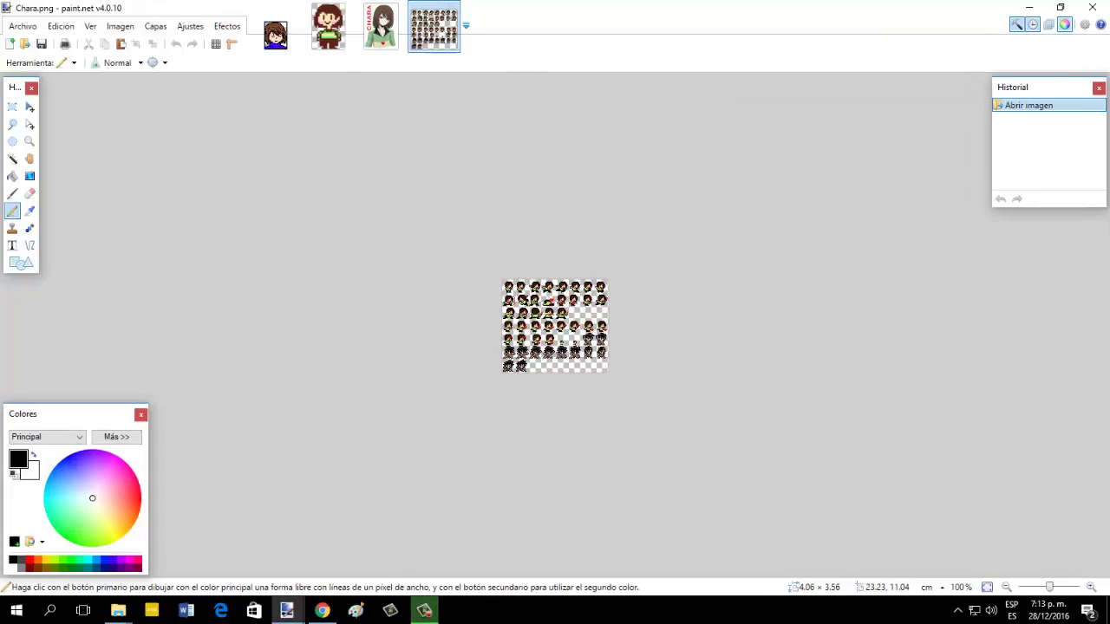
Sample the main green from the first sprite in Chara.png and paint a swatch in Frisk portrait.png's upper right corner.
{"action": "left_click", "coordinate": [1091, 588]}
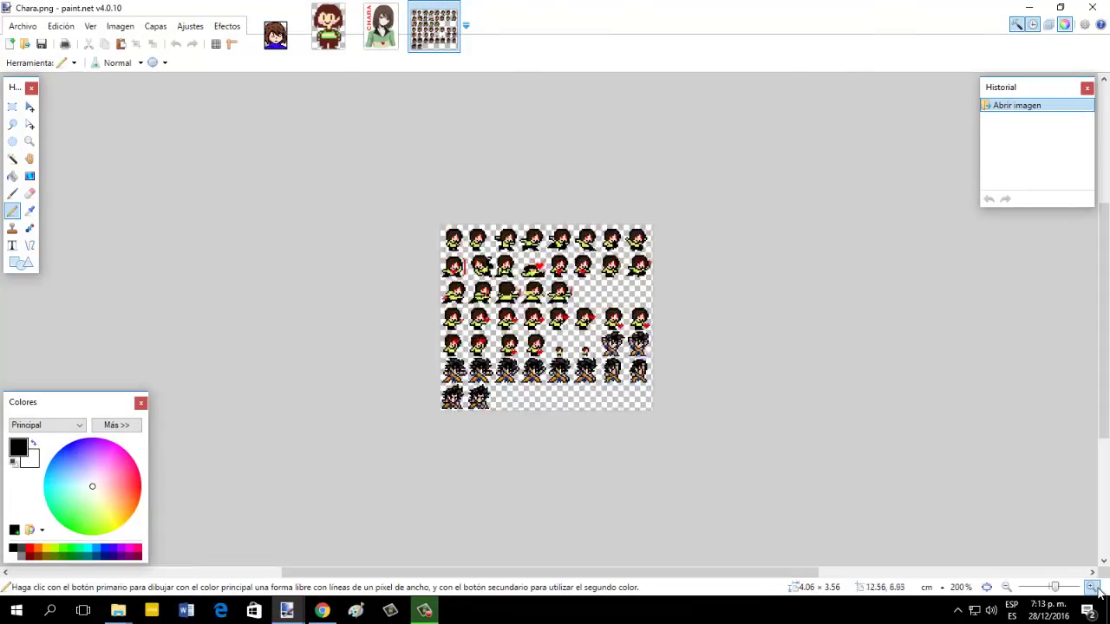
{"action": "left_click", "coordinate": [1091, 588]}
{"action": "left_click", "coordinate": [1091, 588]}
{"action": "left_click", "coordinate": [1091, 588]}
{"action": "left_click", "coordinate": [1091, 588]}
{"action": "left_click", "coordinate": [1091, 588]}
{"action": "left_click", "coordinate": [1091, 588]}
{"action": "left_click_drag", "start_coordinate": [612, 577], "coordinate": [321, 581]}
{"action": "scroll", "coordinate": [483, 310], "scroll_direction": "up", "scroll_amount": 10}
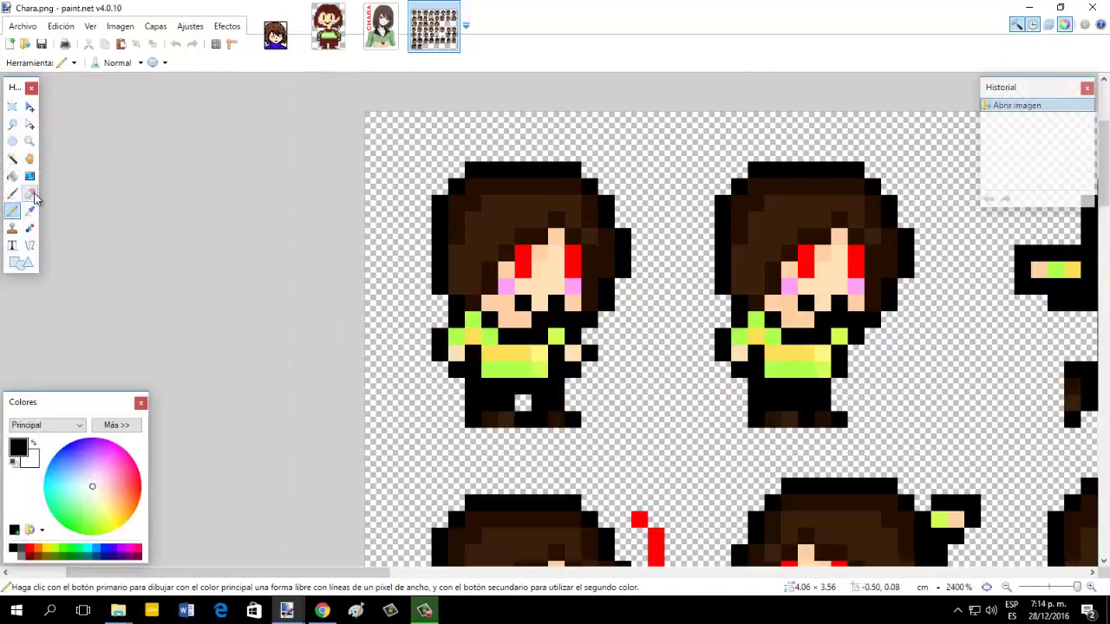
{"action": "left_click", "coordinate": [30, 210]}
{"action": "left_click", "coordinate": [471, 321]}
{"action": "left_click", "coordinate": [13, 211]}
{"action": "left_click", "coordinate": [277, 33]}
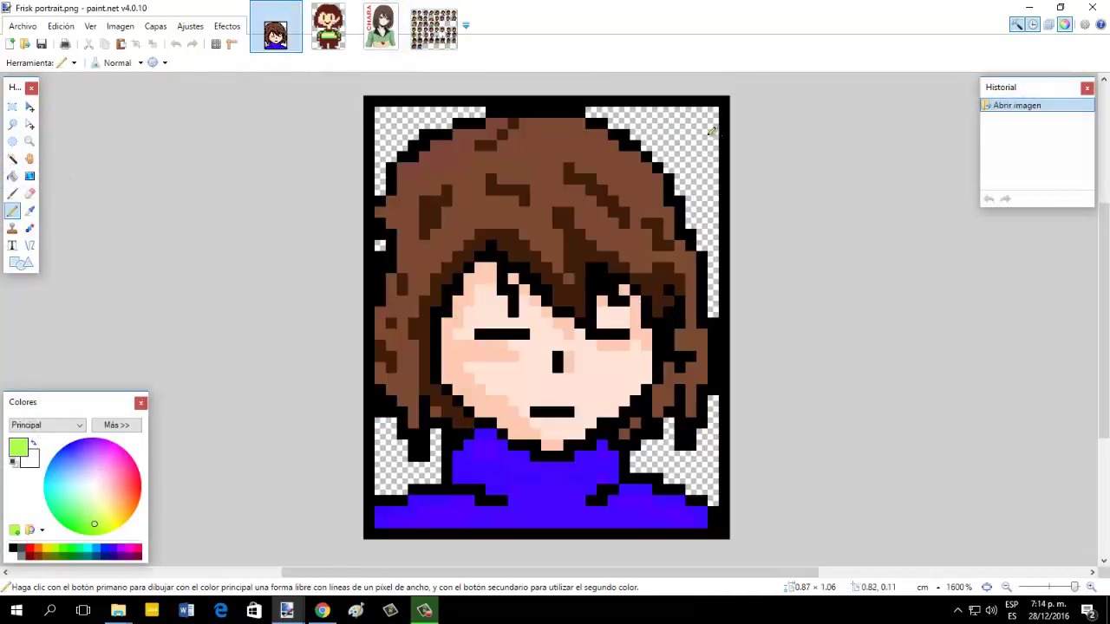
{"action": "left_click", "coordinate": [710, 113]}
Sample the lighter green from Chara.png and add it beneath the main green swatch in the Frisk portrait.
{"action": "left_click", "coordinate": [434, 26]}
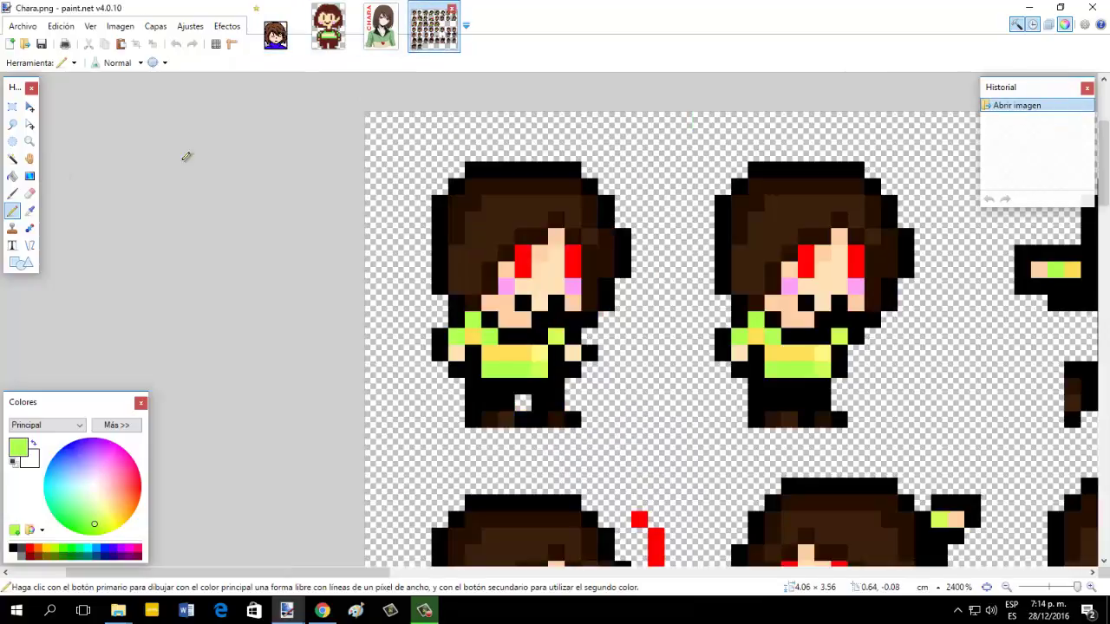
{"action": "left_click", "coordinate": [29, 211]}
{"action": "left_click", "coordinate": [12, 211]}
{"action": "left_click", "coordinate": [276, 31]}
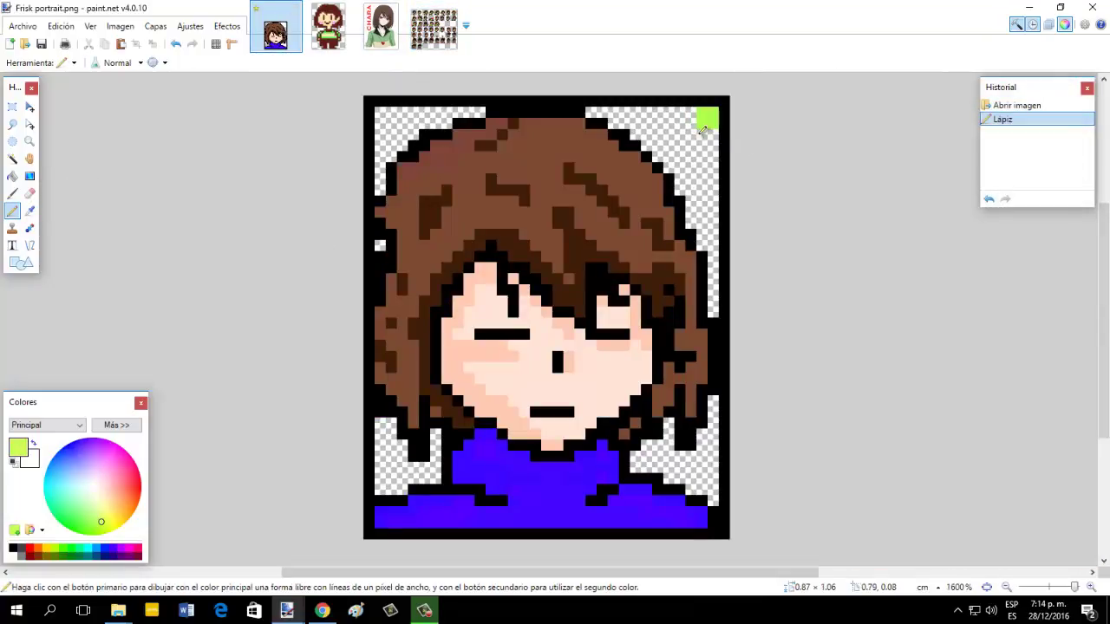
Sample golden yellow from Chara.png and add it beneath the green swatches in the Frisk portrait.
{"action": "left_click", "coordinate": [433, 26]}
{"action": "left_click", "coordinate": [29, 211]}
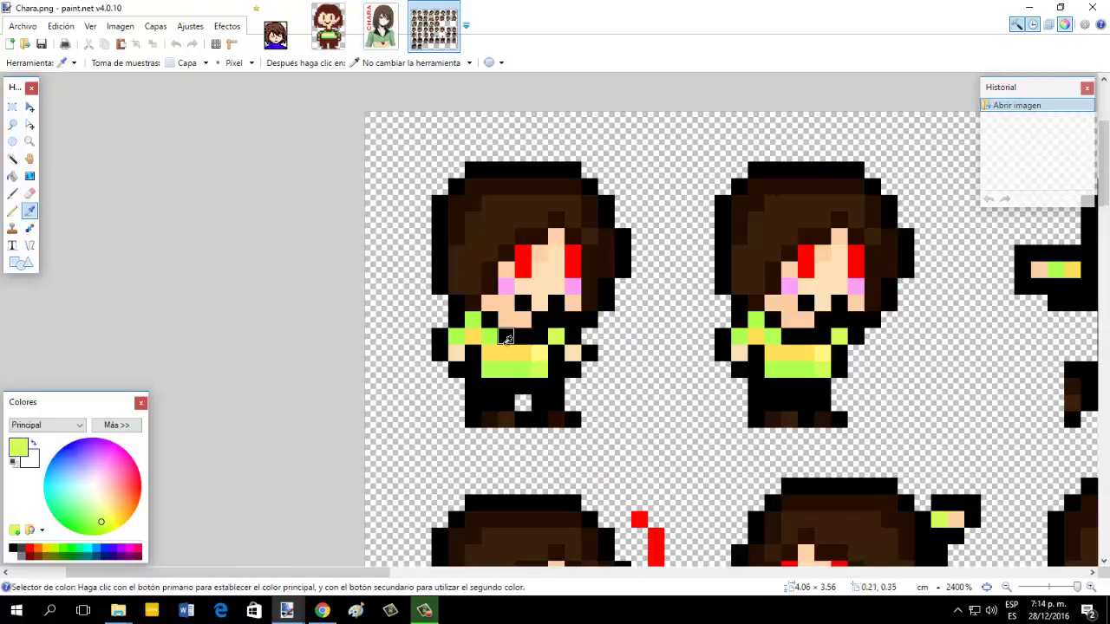
{"action": "left_click", "coordinate": [12, 210]}
{"action": "left_click", "coordinate": [276, 30]}
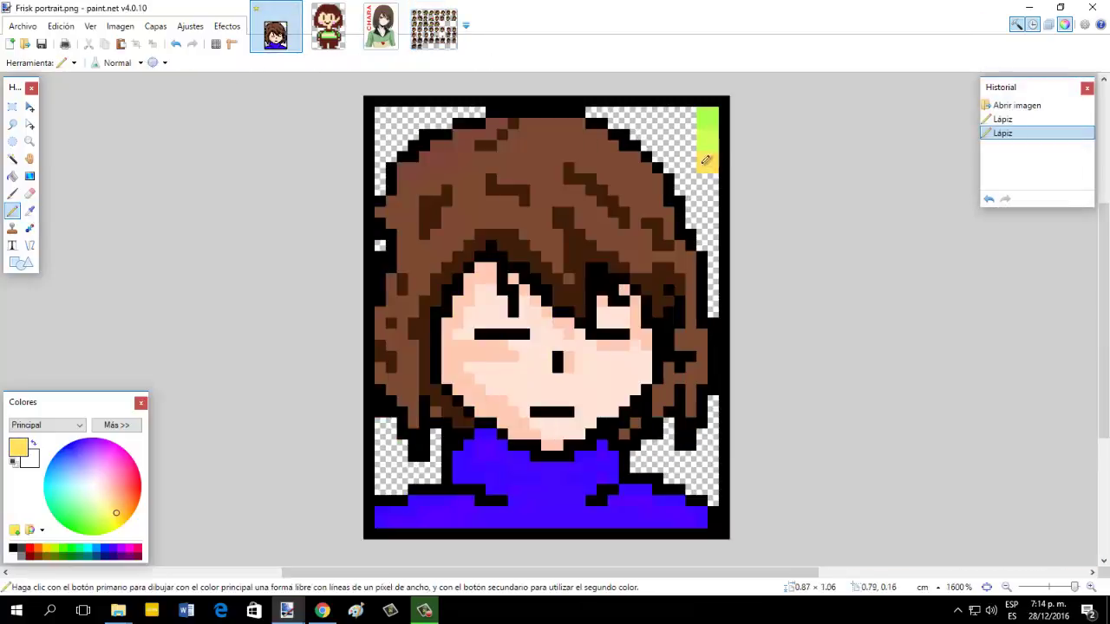
Complete the golden yellow swatch in the Frisk portrait and add a pale yellow one sampled from Chara.png beneath it.
{"action": "left_click", "coordinate": [705, 163]}
{"action": "left_click", "coordinate": [434, 26]}
{"action": "left_click", "coordinate": [29, 212]}
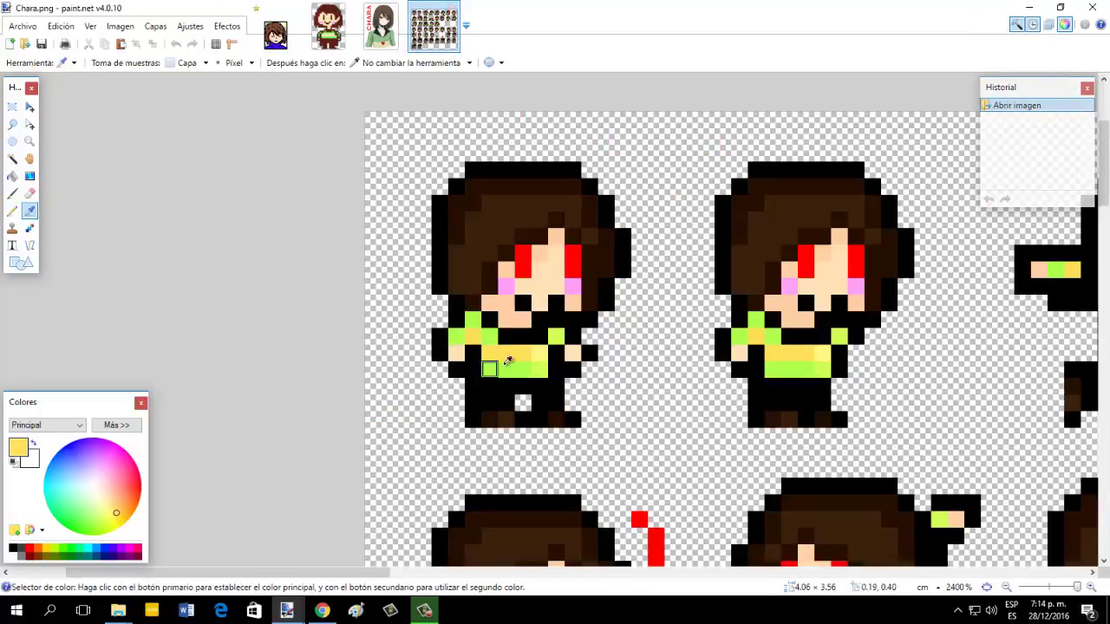
{"action": "left_click", "coordinate": [12, 211]}
{"action": "left_click", "coordinate": [276, 30]}
{"action": "left_click", "coordinate": [710, 187]}
Sample the pink cheek color from Chara.png and add it beneath the pale yellow swatch in the Frisk portrait.
{"action": "left_click", "coordinate": [434, 26]}
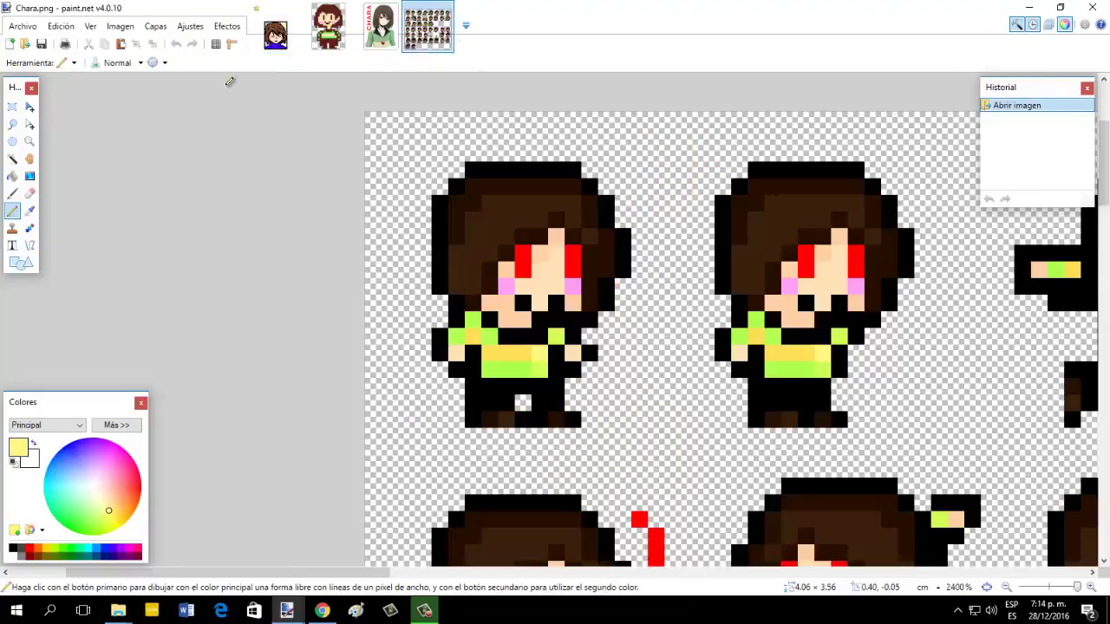
{"action": "left_click", "coordinate": [29, 210]}
{"action": "left_click", "coordinate": [276, 31]}
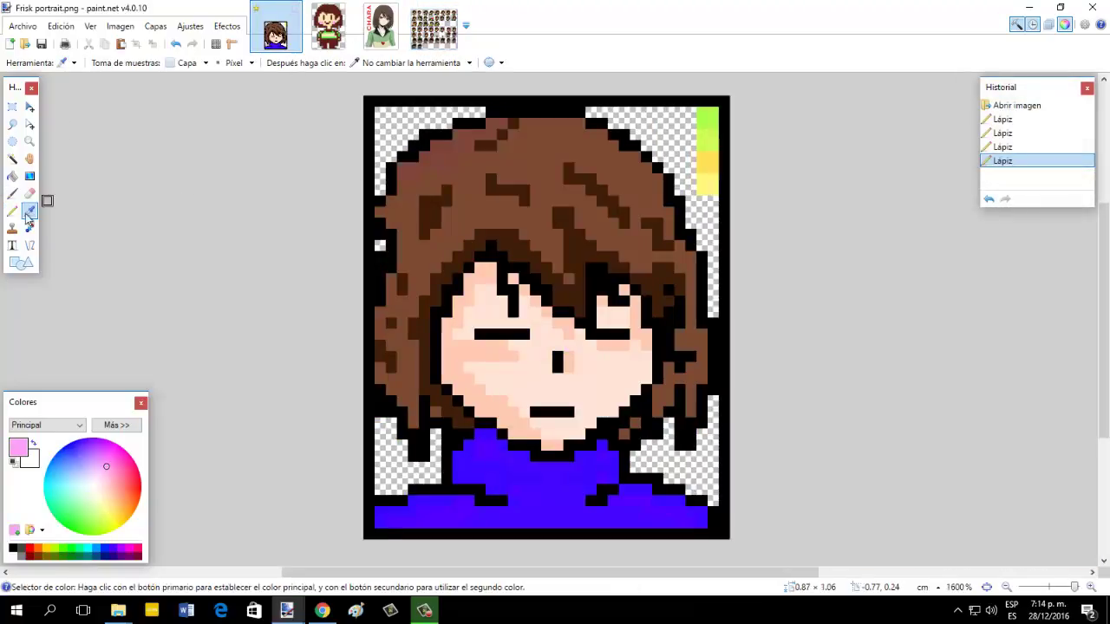
{"action": "left_click", "coordinate": [12, 210]}
{"action": "left_click", "coordinate": [710, 205]}
Sample dark brown from Chara.png, add it beneath the pink swatch and try it on the Frisk portrait's upper-left hair.
{"action": "left_click", "coordinate": [433, 26]}
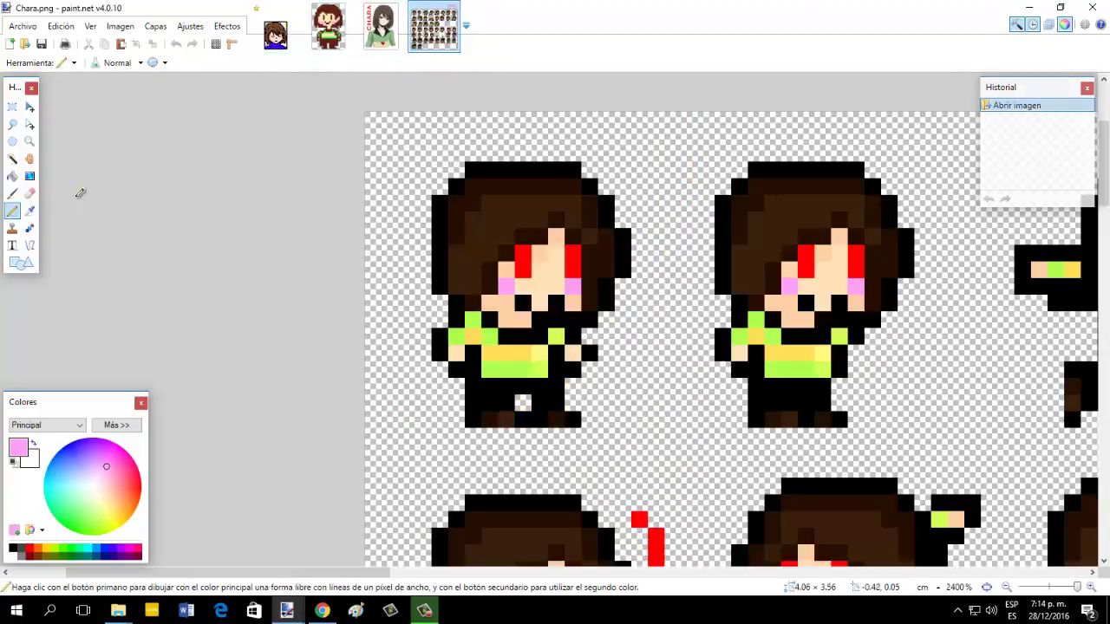
{"action": "left_click", "coordinate": [30, 210]}
{"action": "left_click", "coordinate": [276, 30]}
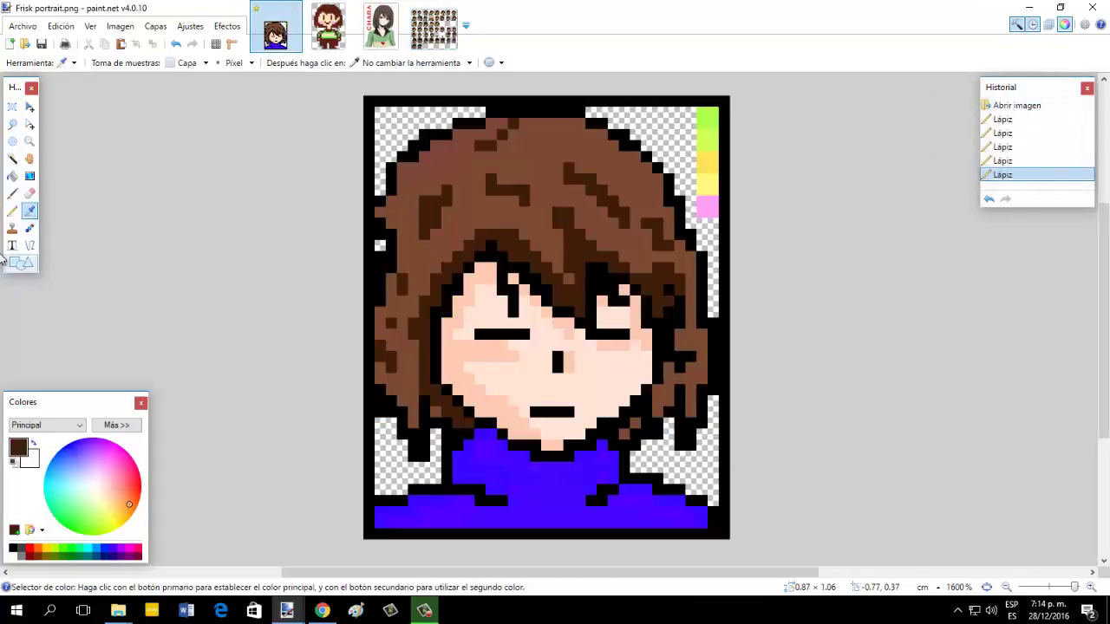
{"action": "left_click", "coordinate": [12, 211]}
{"action": "left_click", "coordinate": [425, 177]}
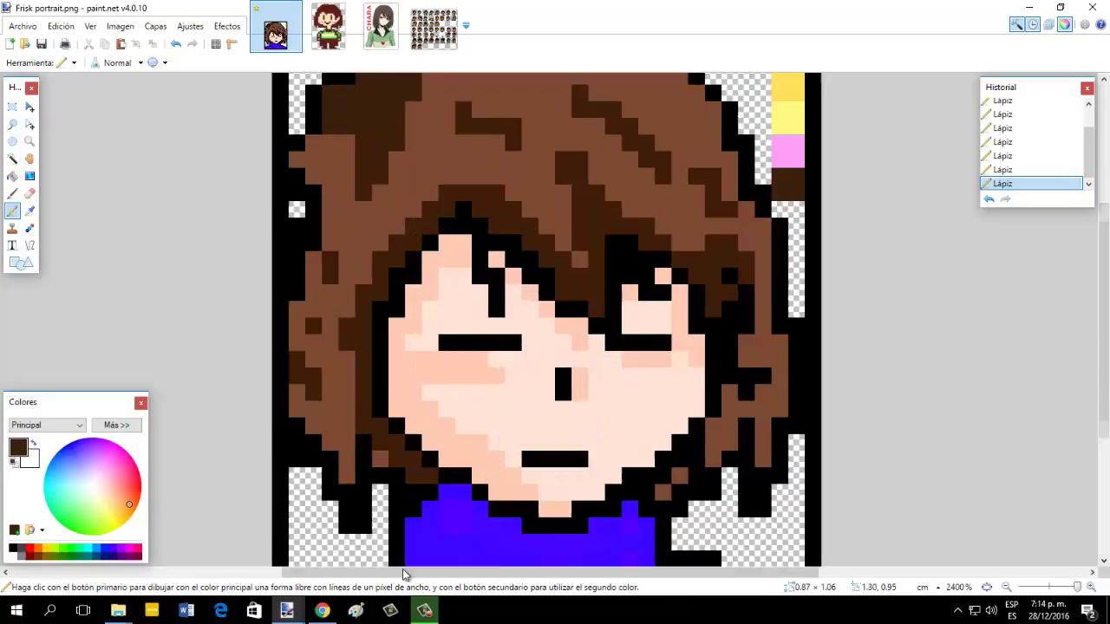
Sample a grayish brown and paint it over the Frisk portrait's upper-left hair and the dark brown swatch.
{"action": "key", "text": "ctrl+plus"}
{"action": "left_click_drag", "start_coordinate": [282, 576], "coordinate": [261, 576]}
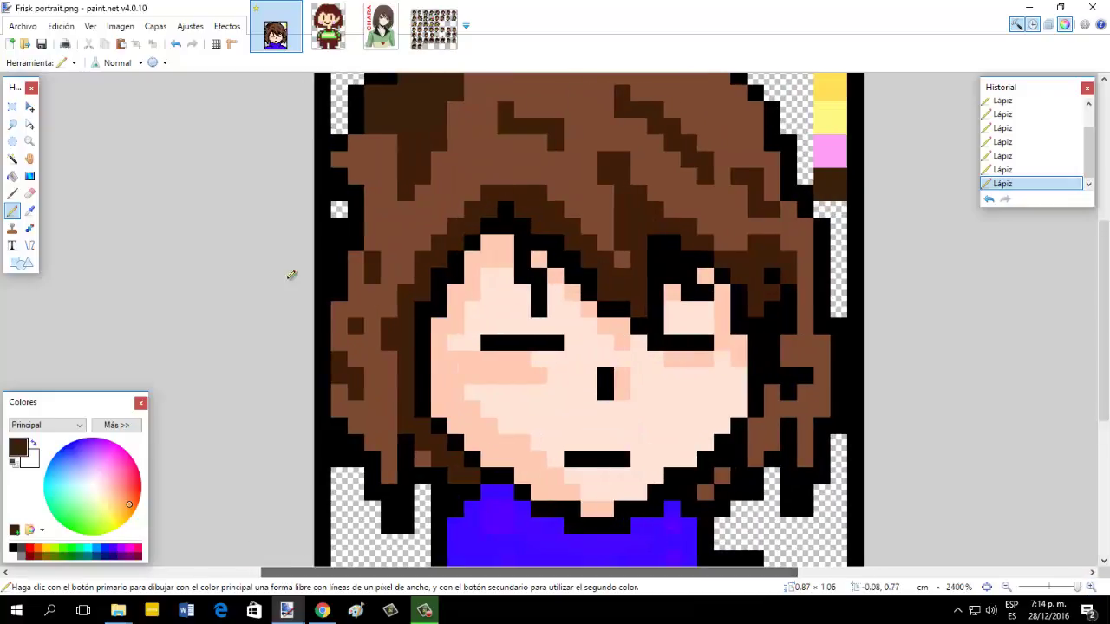
{"action": "left_click", "coordinate": [433, 29]}
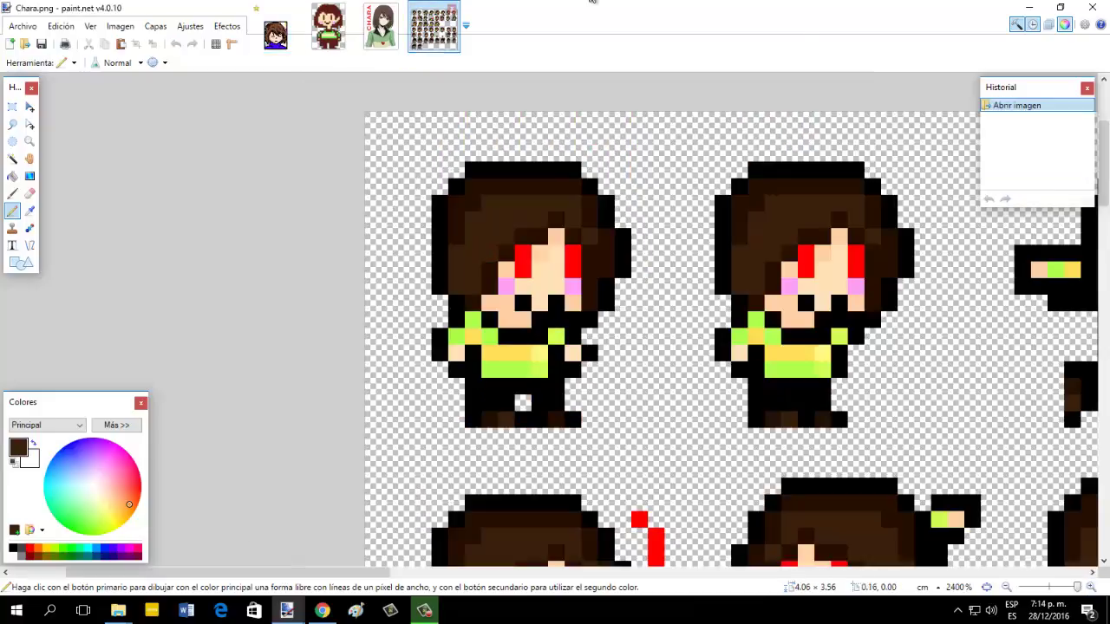
{"action": "left_click", "coordinate": [29, 211]}
{"action": "left_click", "coordinate": [511, 126]}
{"action": "left_click", "coordinate": [274, 39]}
{"action": "left_click", "coordinate": [12, 210]}
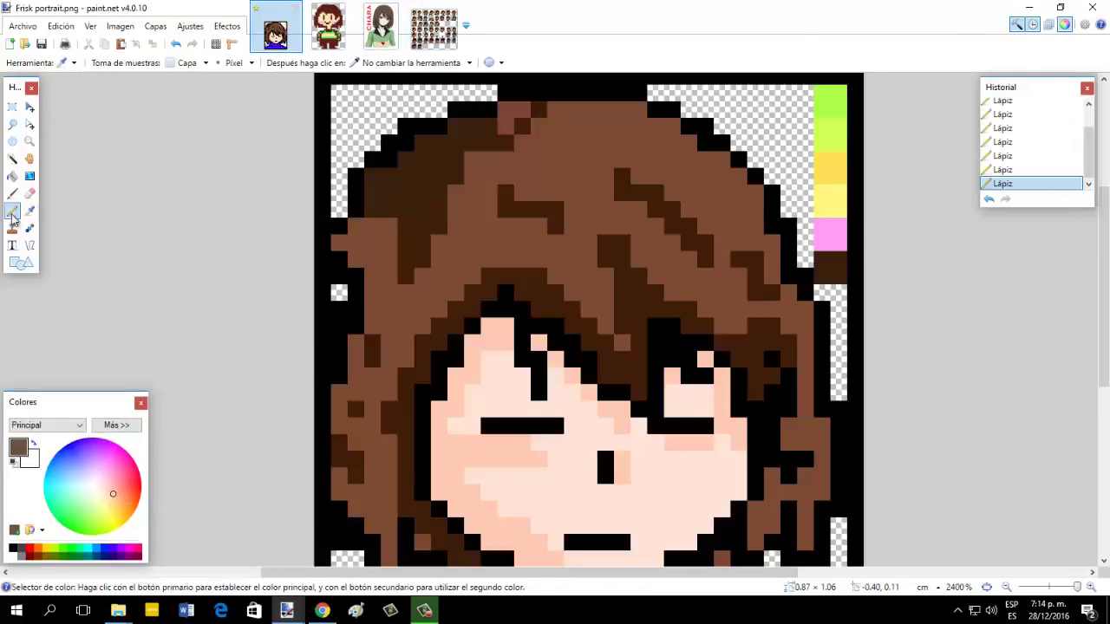
{"action": "mouse_move", "coordinate": [453, 169]}
{"action": "left_mouse_down"}
{"action": "mouse_move", "coordinate": [379, 211]}
{"action": "mouse_move", "coordinate": [406, 175]}
{"action": "mouse_move", "coordinate": [382, 187]}
{"action": "mouse_move", "coordinate": [408, 184]}
{"action": "mouse_move", "coordinate": [421, 159]}
{"action": "mouse_move", "coordinate": [484, 119]}
{"action": "left_mouse_up"}
{"action": "left_click_drag", "start_coordinate": [831, 264], "coordinate": [834, 269]}
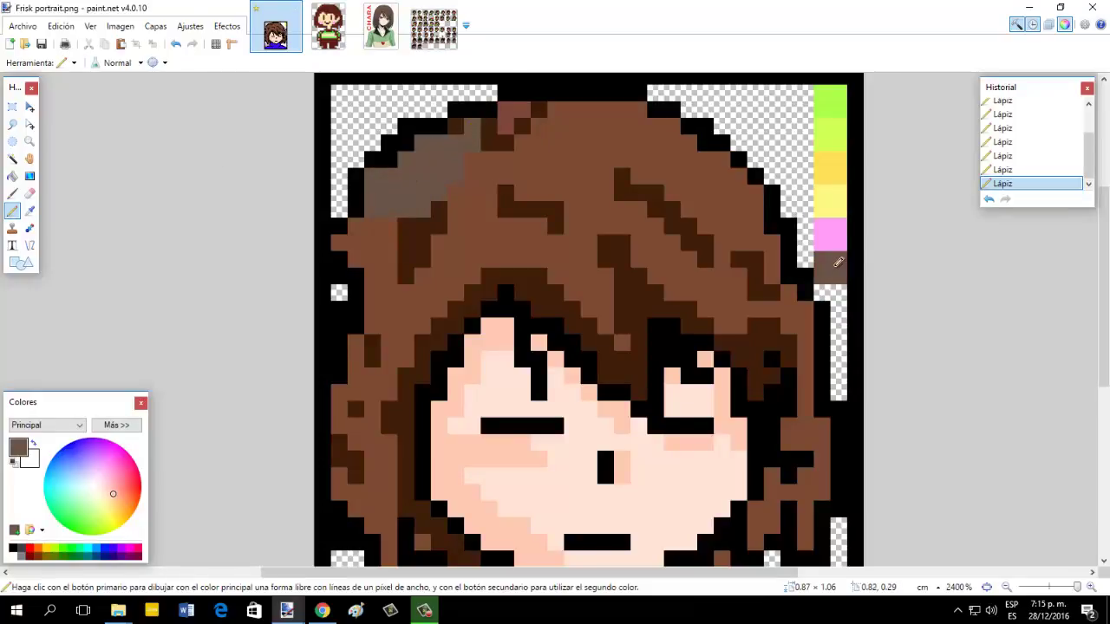
Recolor the medium brown hair down the portrait's left side and in the lower-right strands with the grayish brown.
{"action": "left_click", "coordinate": [460, 131]}
{"action": "left_click", "coordinate": [487, 126]}
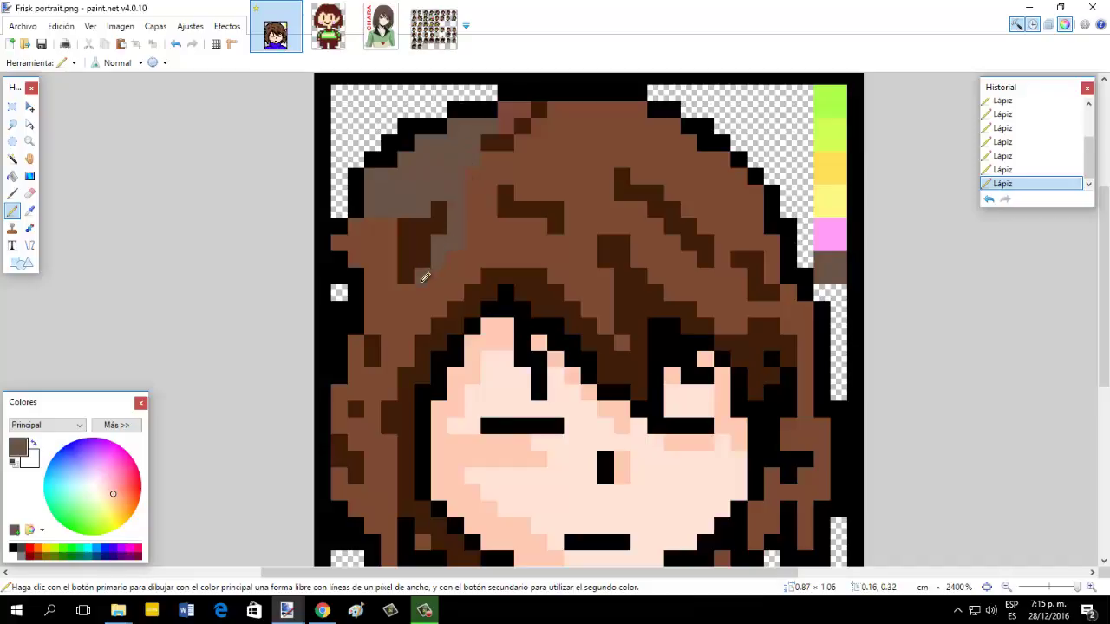
{"action": "left_click_drag", "start_coordinate": [397, 232], "coordinate": [365, 233]}
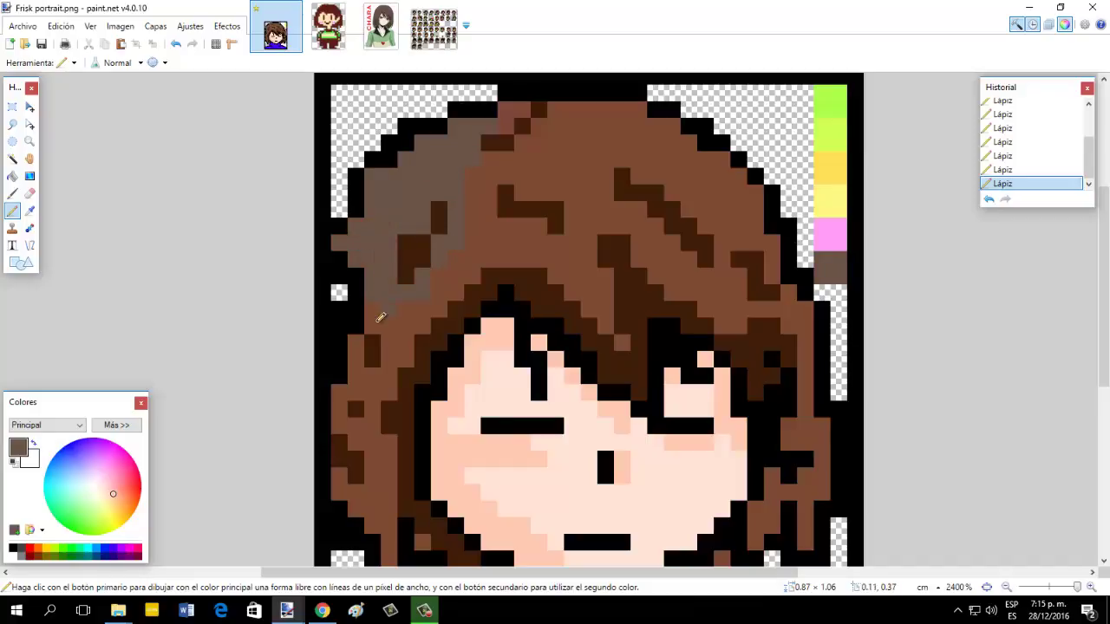
{"action": "left_click_drag", "start_coordinate": [382, 382], "coordinate": [368, 336]}
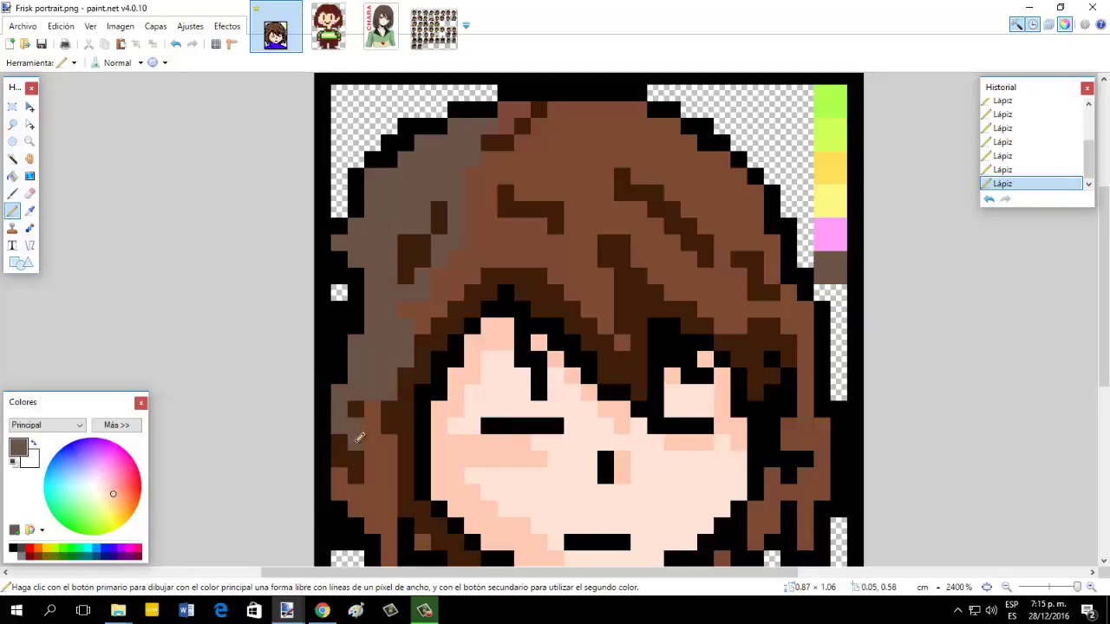
{"action": "scroll", "coordinate": [386, 375], "scroll_direction": "down", "scroll_amount": 3}
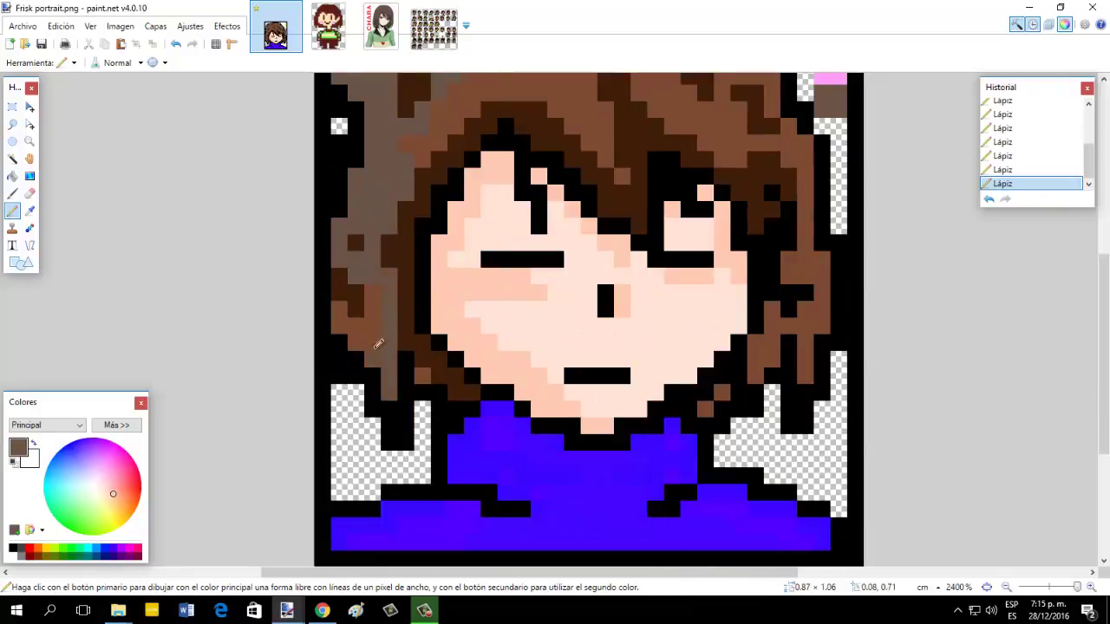
{"action": "left_click_drag", "start_coordinate": [364, 334], "coordinate": [357, 322]}
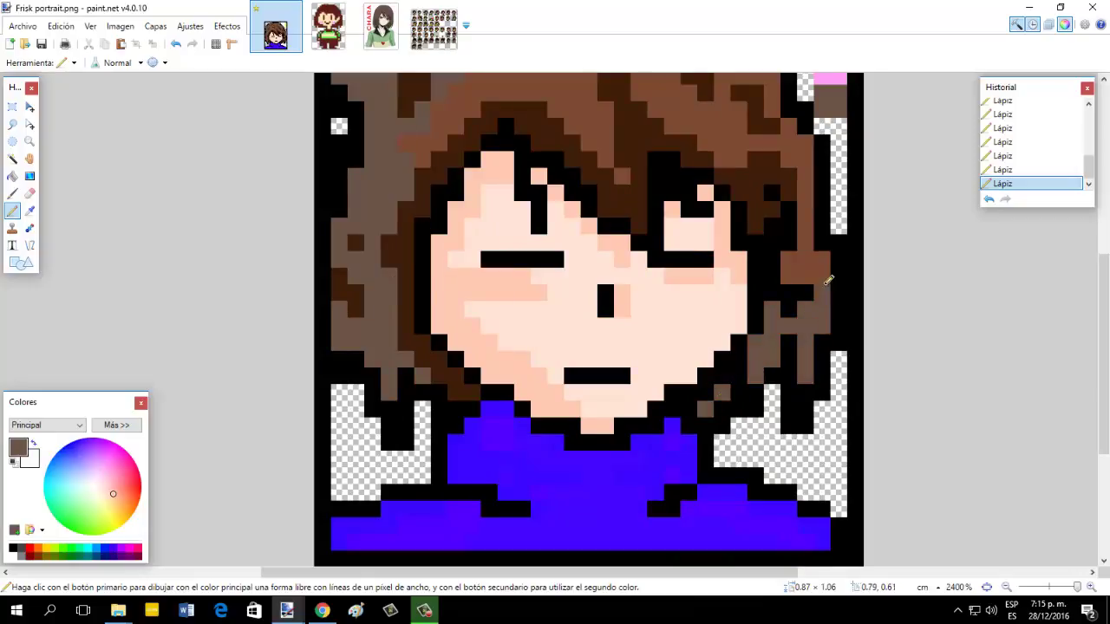
Recolor the remaining medium brown hair on the right side, crown and bangs with the grayish brown, keeping the dark strands.
{"action": "scroll", "coordinate": [796, 264], "scroll_direction": "up", "scroll_amount": 3}
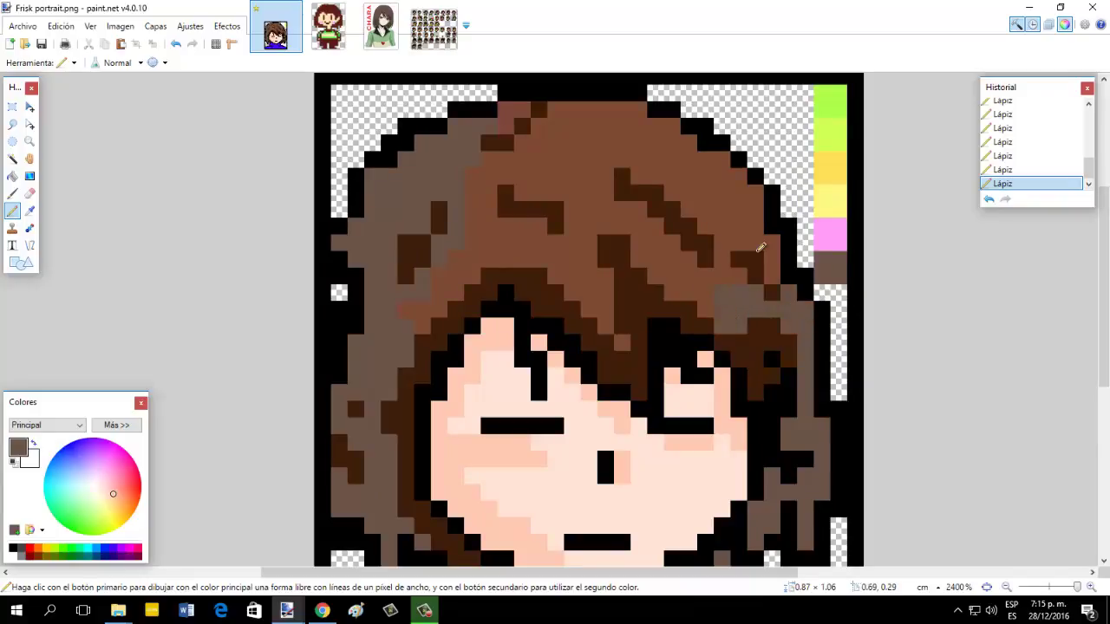
{"action": "mouse_move", "coordinate": [760, 247]}
{"action": "left_mouse_down"}
{"action": "mouse_move", "coordinate": [730, 250]}
{"action": "mouse_move", "coordinate": [709, 306]}
{"action": "mouse_move", "coordinate": [731, 274]}
{"action": "mouse_move", "coordinate": [669, 292]}
{"action": "mouse_move", "coordinate": [625, 237]}
{"action": "left_mouse_up"}
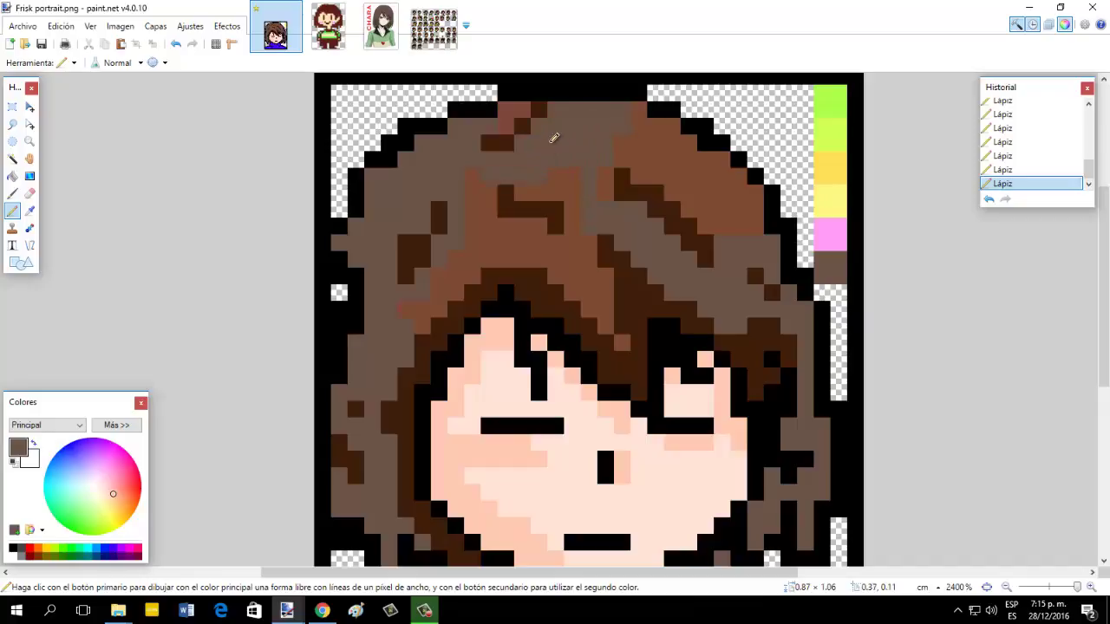
{"action": "left_click", "coordinate": [501, 183]}
{"action": "left_click", "coordinate": [556, 209]}
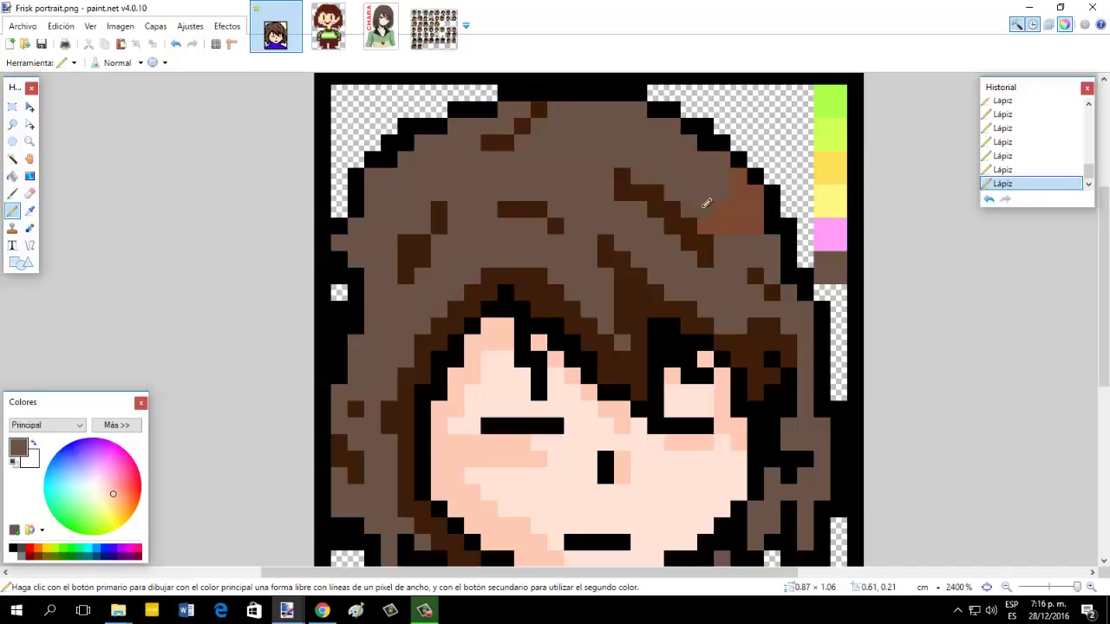
Replace the left closed eye with an open one made of a square red iris surrounded by white pixels.
{"action": "scroll", "coordinate": [654, 284], "scroll_direction": "down", "scroll_amount": 2}
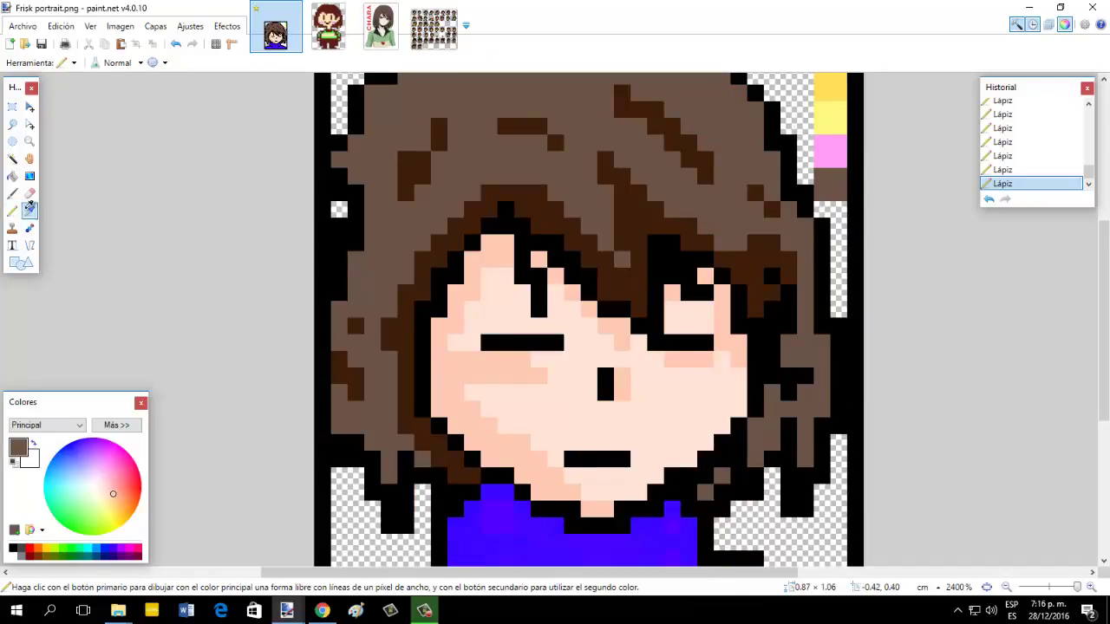
{"action": "left_click", "coordinate": [30, 211]}
{"action": "left_click", "coordinate": [12, 211]}
{"action": "left_click", "coordinate": [30, 549]}
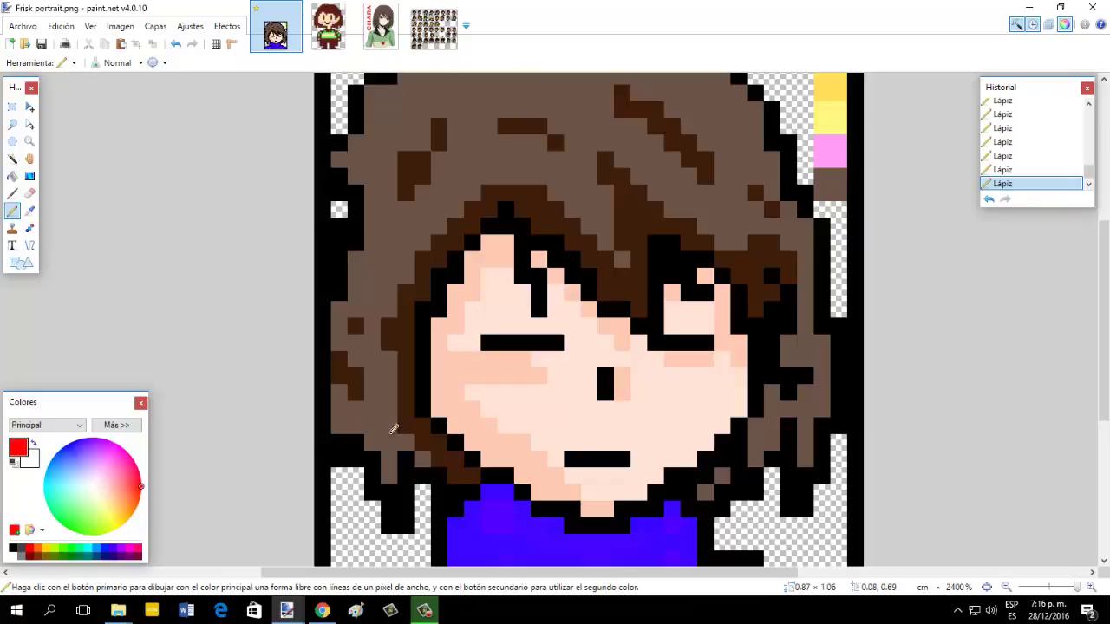
{"action": "mouse_move", "coordinate": [489, 343]}
{"action": "left_mouse_down"}
{"action": "mouse_move", "coordinate": [531, 357]}
{"action": "mouse_move", "coordinate": [570, 347]}
{"action": "mouse_move", "coordinate": [544, 332]}
{"action": "left_mouse_up"}
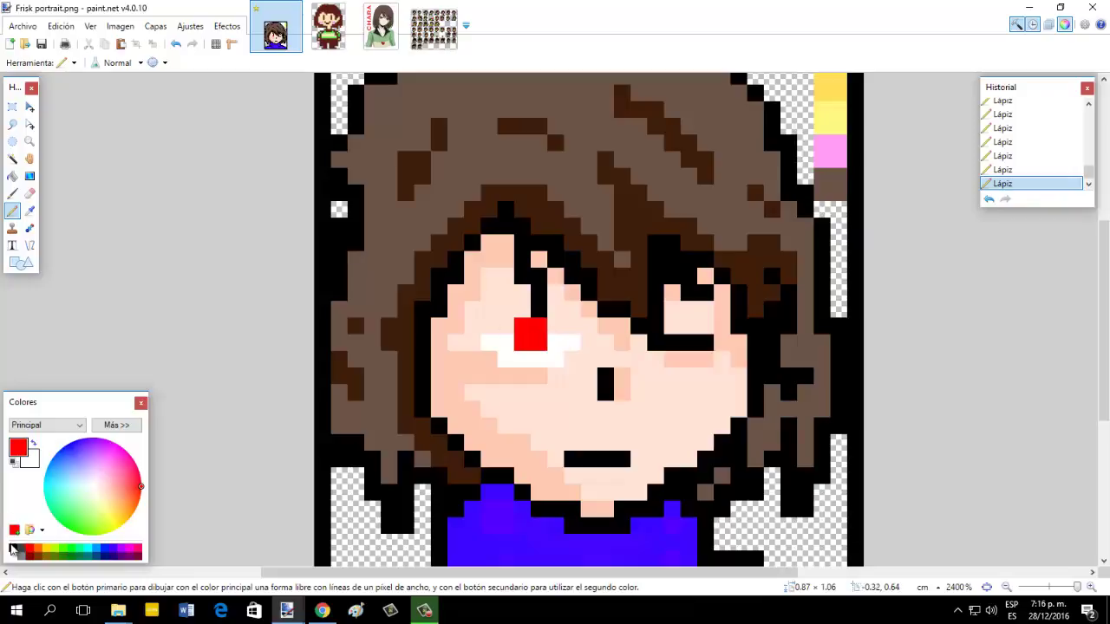
{"action": "left_click", "coordinate": [12, 548]}
{"action": "right_click", "coordinate": [501, 330]}
{"action": "right_click", "coordinate": [554, 329]}
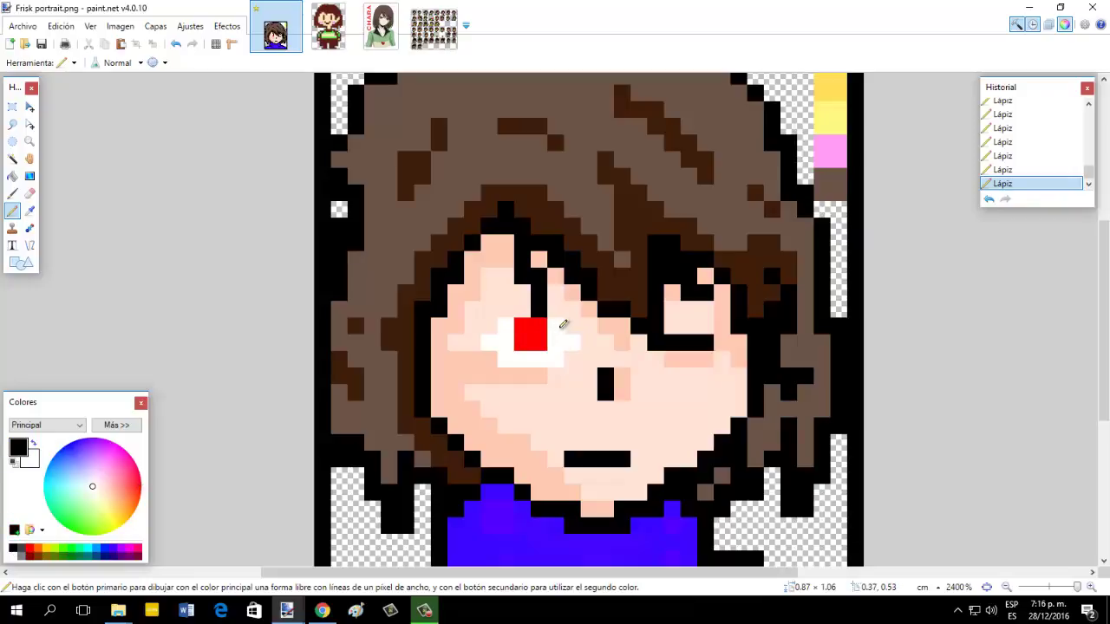
Outline the open left eye with black pixels along its outer side, upper lid and inner corner.
{"action": "left_click", "coordinate": [381, 28]}
{"action": "left_click", "coordinate": [277, 30]}
{"action": "left_click_drag", "start_coordinate": [489, 326], "coordinate": [540, 375]}
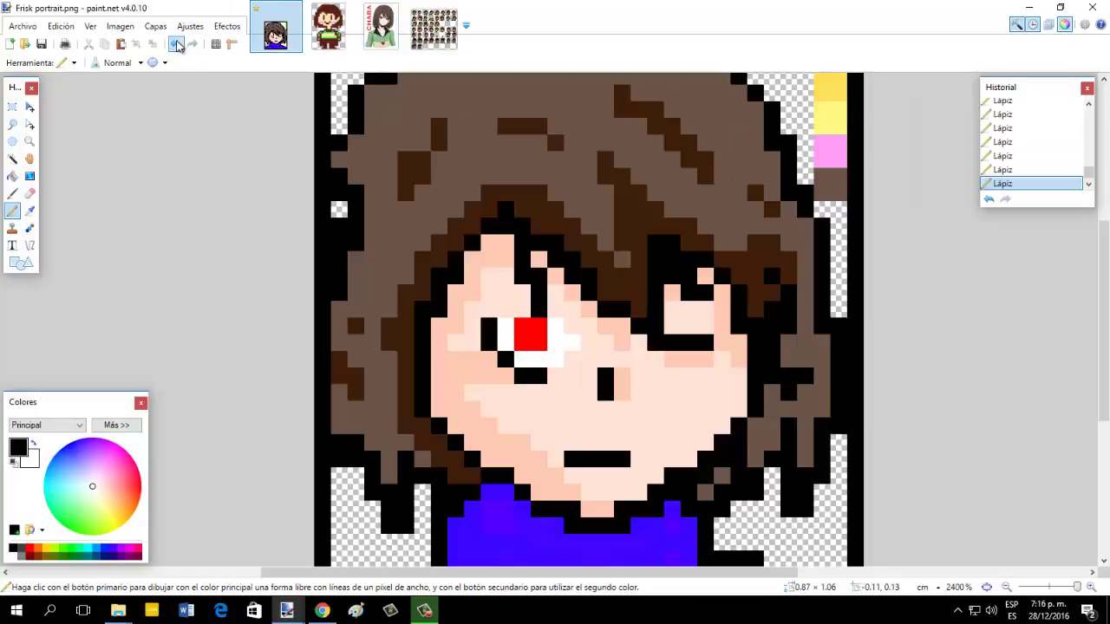
{"action": "key", "text": "ctrl+z"}
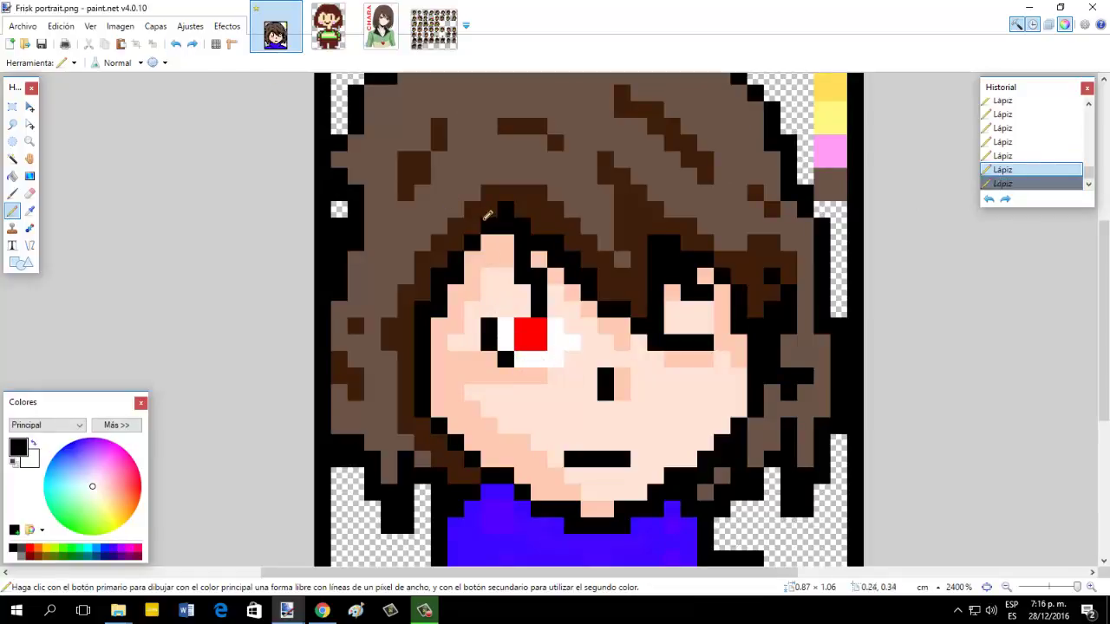
{"action": "mouse_move", "coordinate": [520, 309]}
{"action": "left_mouse_down"}
{"action": "mouse_move", "coordinate": [486, 310]}
{"action": "mouse_move", "coordinate": [568, 319]}
{"action": "mouse_move", "coordinate": [589, 334]}
{"action": "left_mouse_up"}
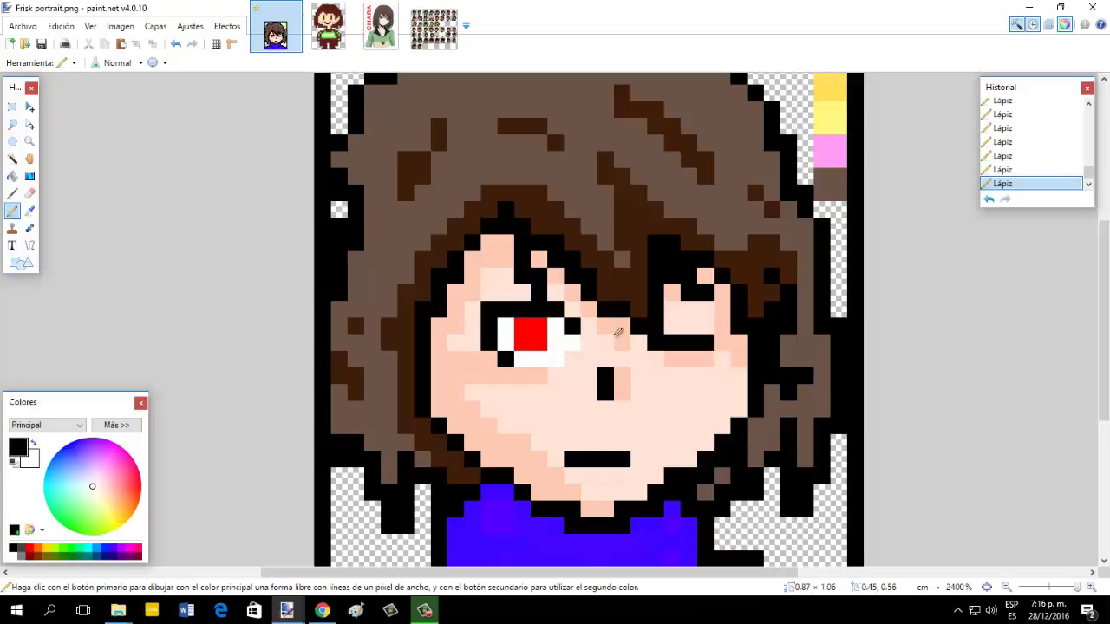
Whiten most of the right eye's black line, paste a copy of the open left eye over it and deselect.
{"action": "mouse_move", "coordinate": [669, 343]}
{"action": "left_mouse_down"}
{"action": "mouse_move", "coordinate": [697, 344]}
{"action": "mouse_move", "coordinate": [657, 343]}
{"action": "left_mouse_up"}
{"action": "left_click", "coordinate": [12, 108]}
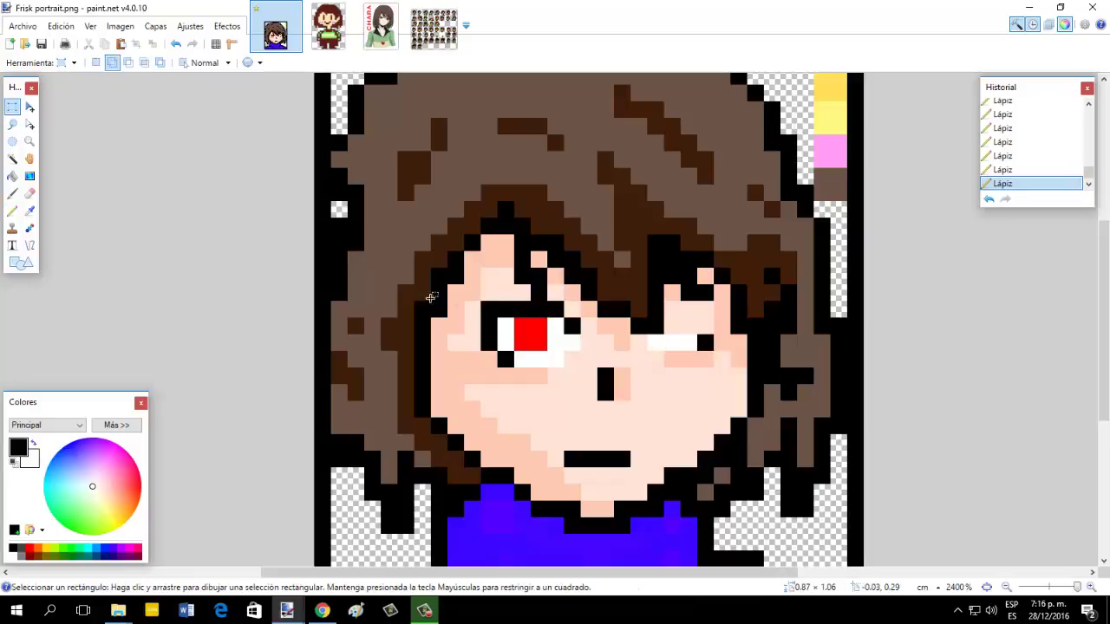
{"action": "left_click_drag", "start_coordinate": [490, 307], "coordinate": [573, 344]}
{"action": "left_click_drag", "start_coordinate": [558, 359], "coordinate": [682, 331]}
{"action": "key", "text": "ctrl+c"}
{"action": "key", "text": "ctrl+v"}
{"action": "left_click_drag", "start_coordinate": [679, 333], "coordinate": [720, 331]}
{"action": "left_click", "coordinate": [12, 108]}
{"action": "key", "text": "ctrl+d"}
Shift the right eye's red iris one pixel toward the nose, filling the vacated column with white.
{"action": "left_click", "coordinate": [12, 210]}
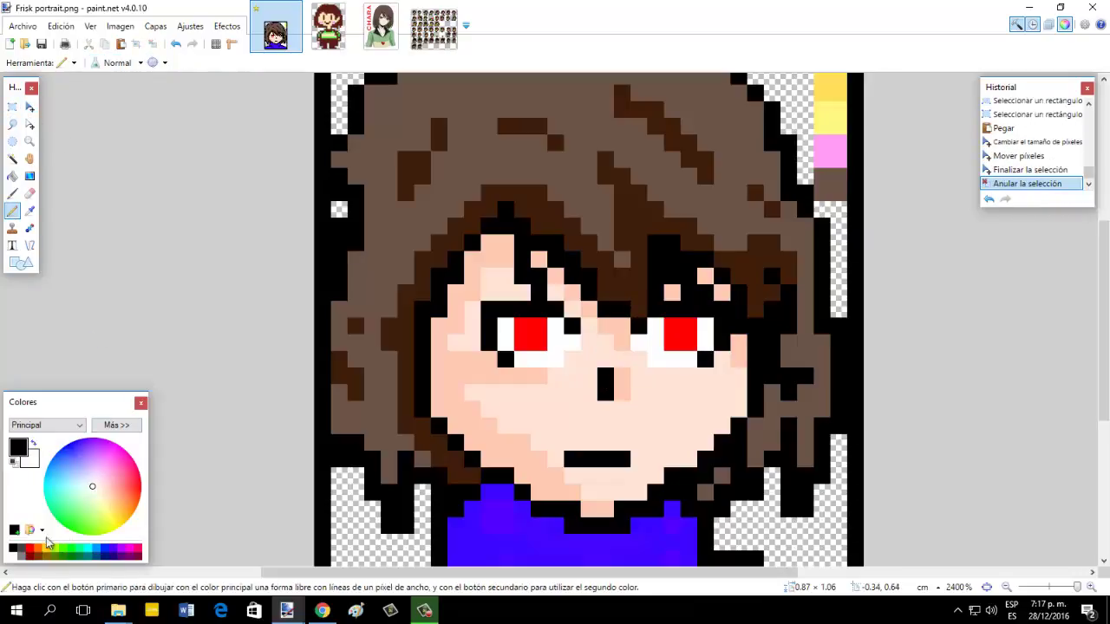
{"action": "left_click", "coordinate": [30, 548]}
{"action": "right_click", "coordinate": [691, 337]}
{"action": "left_click_drag", "start_coordinate": [655, 322], "coordinate": [655, 345]}
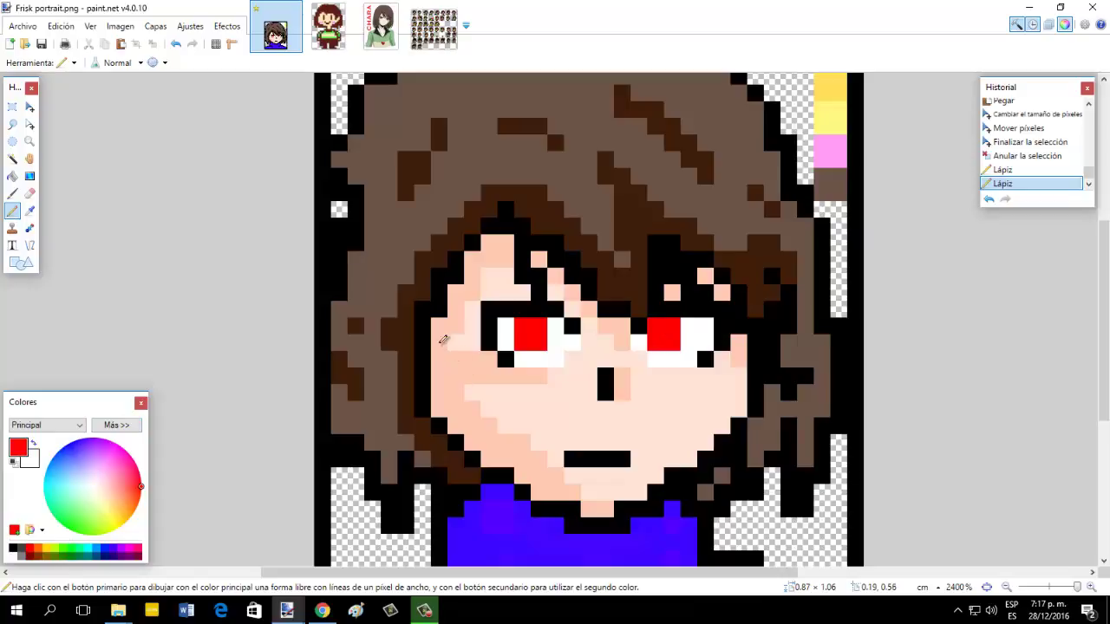
Add a black pixel diagonally above the mouth's left end to form a smirk.
{"action": "left_click", "coordinate": [12, 548]}
{"action": "left_click", "coordinate": [570, 443]}
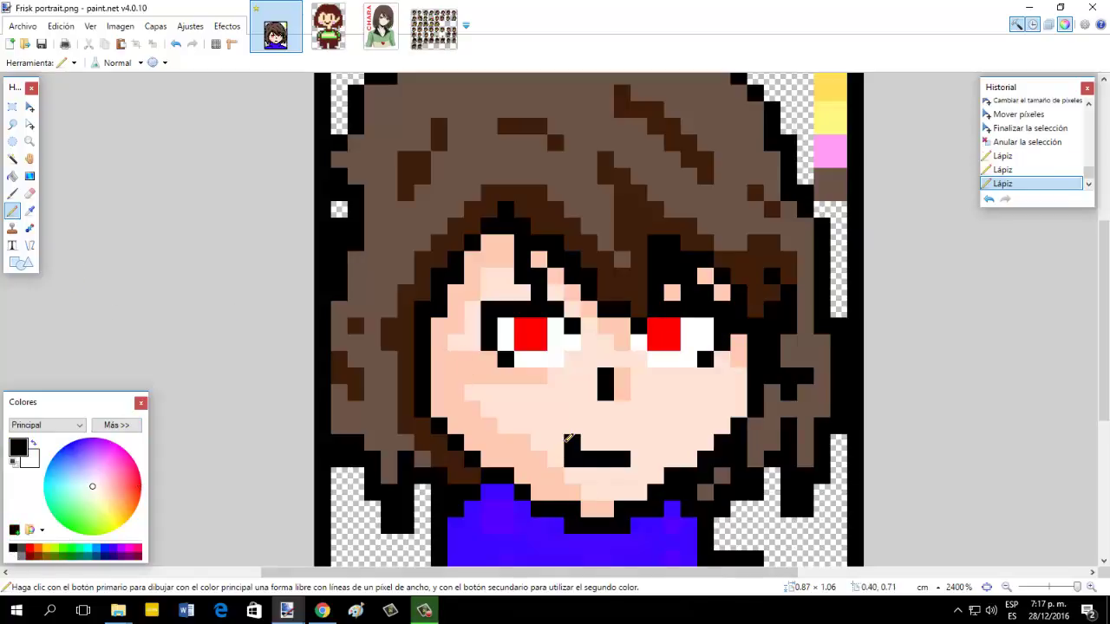
{"action": "right_click", "coordinate": [568, 442]}
{"action": "left_click", "coordinate": [176, 44]}
{"action": "left_click", "coordinate": [176, 43]}
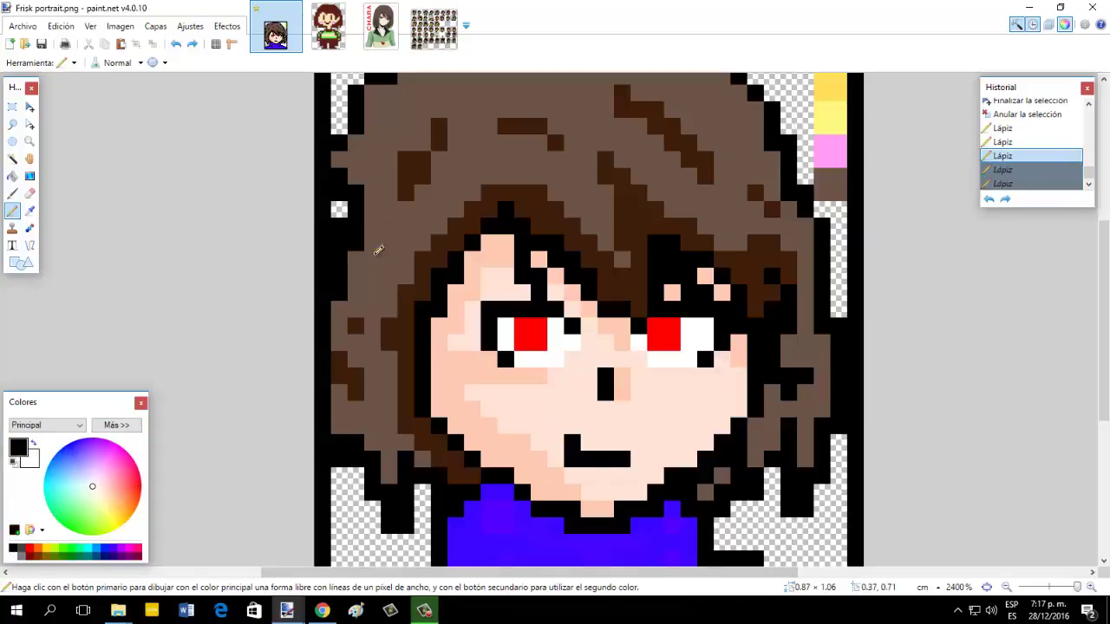
{"action": "left_click", "coordinate": [176, 44]}
{"action": "left_click", "coordinate": [555, 442]}
{"action": "left_click", "coordinate": [30, 210]}
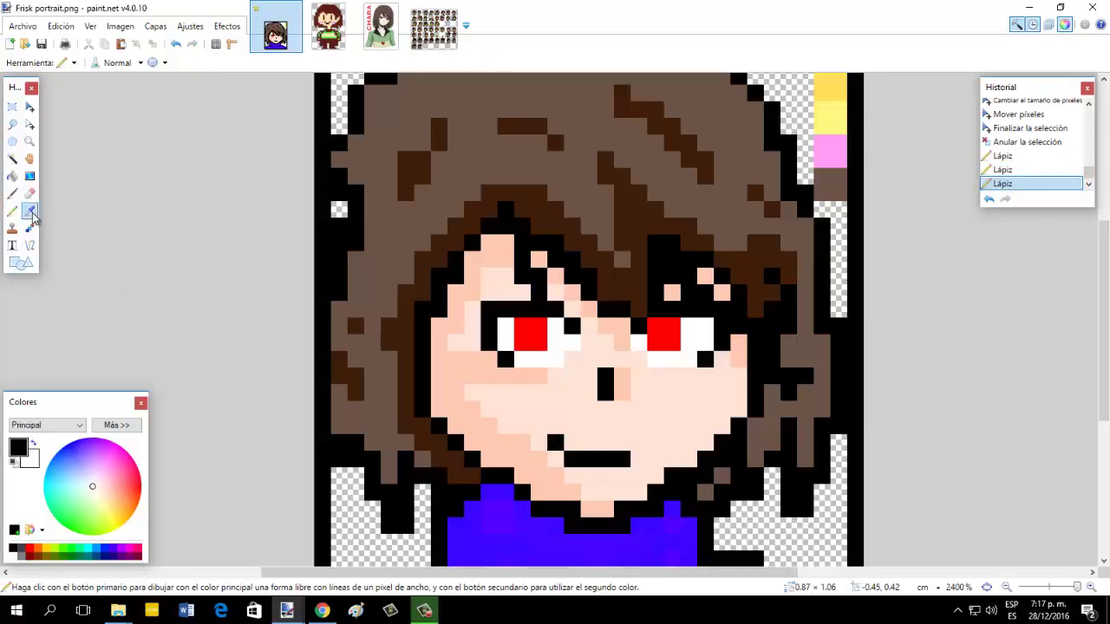
{"action": "left_click", "coordinate": [13, 211]}
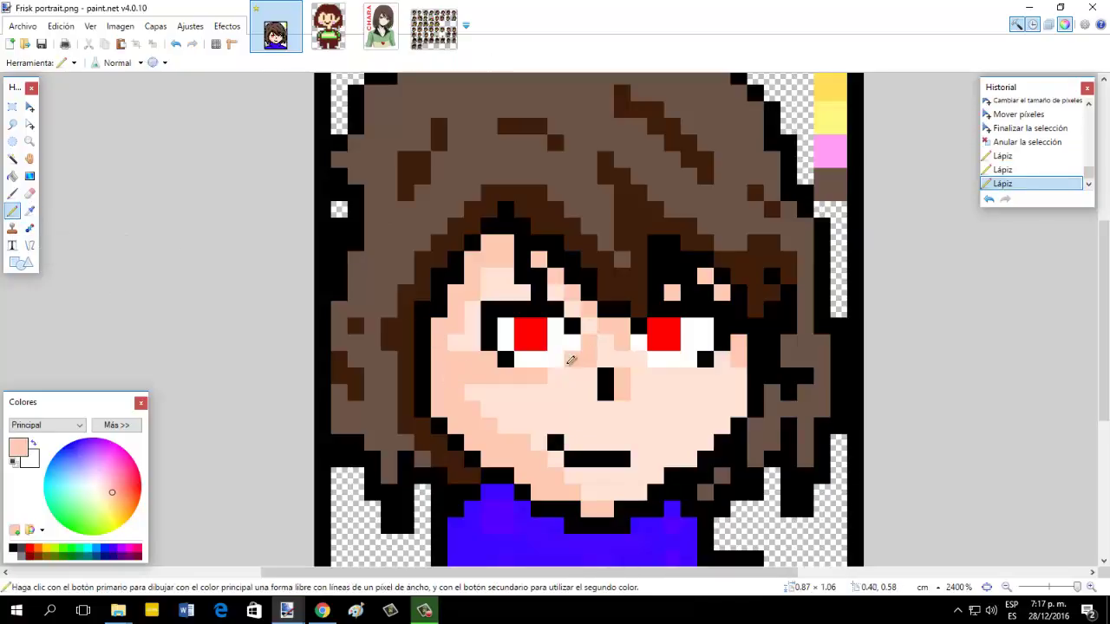
{"action": "left_click", "coordinate": [566, 364]}
{"action": "left_click", "coordinate": [176, 43]}
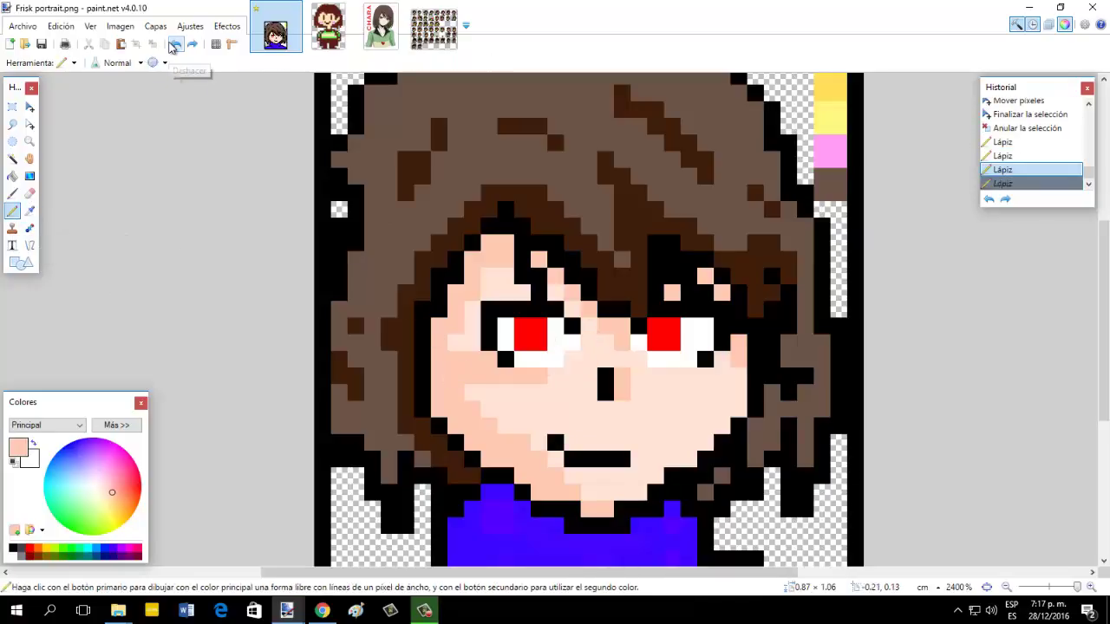
{"action": "left_click", "coordinate": [30, 211]}
{"action": "left_click", "coordinate": [13, 211]}
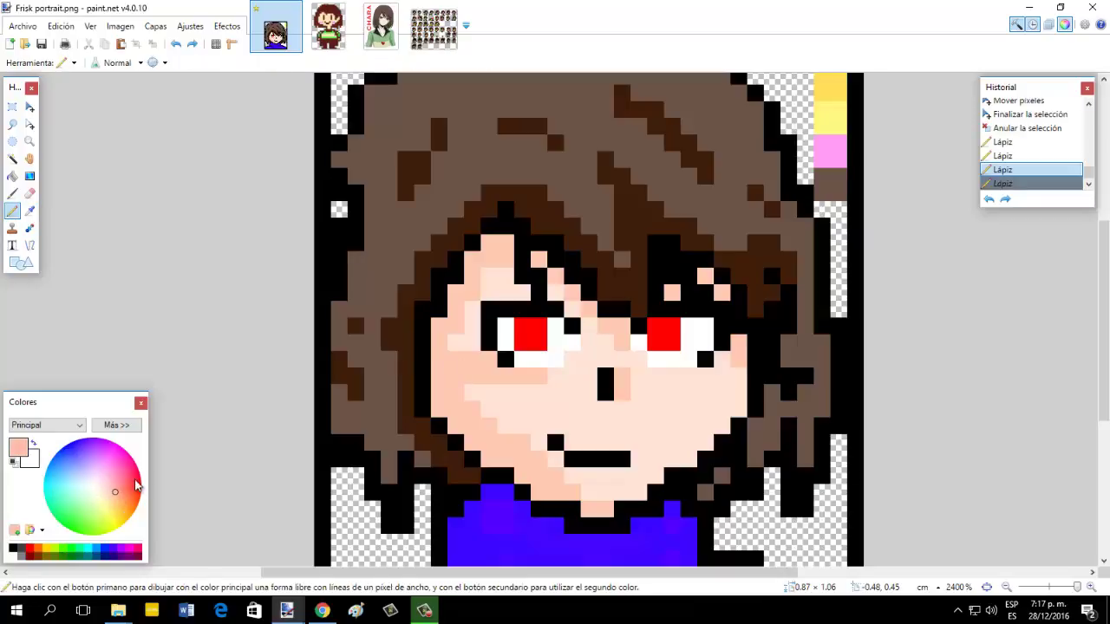
{"action": "mouse_move", "coordinate": [590, 340]}
{"action": "left_mouse_down"}
{"action": "mouse_move", "coordinate": [572, 370]}
{"action": "mouse_move", "coordinate": [628, 361]}
{"action": "mouse_move", "coordinate": [659, 373]}
{"action": "mouse_move", "coordinate": [605, 339]}
{"action": "left_mouse_up"}
{"action": "left_click", "coordinate": [176, 44]}
Sample the iris red, shift it to a slightly pinker red and paint the nose-side column of both irises.
{"action": "left_click", "coordinate": [29, 211]}
{"action": "left_click", "coordinate": [524, 330]}
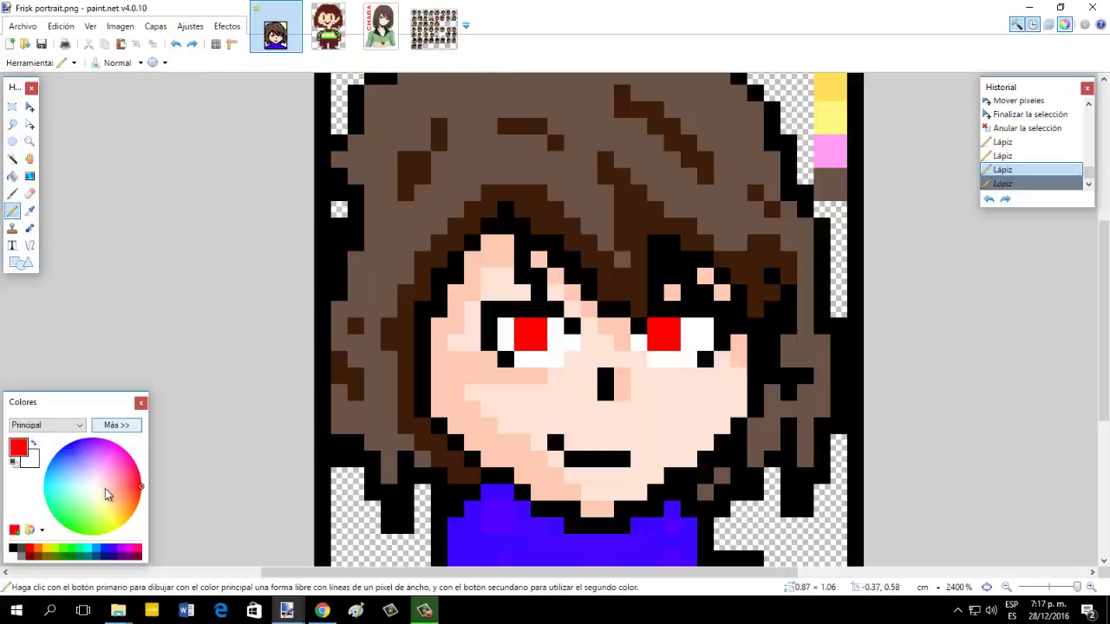
{"action": "left_click_drag", "start_coordinate": [143, 491], "coordinate": [137, 484]}
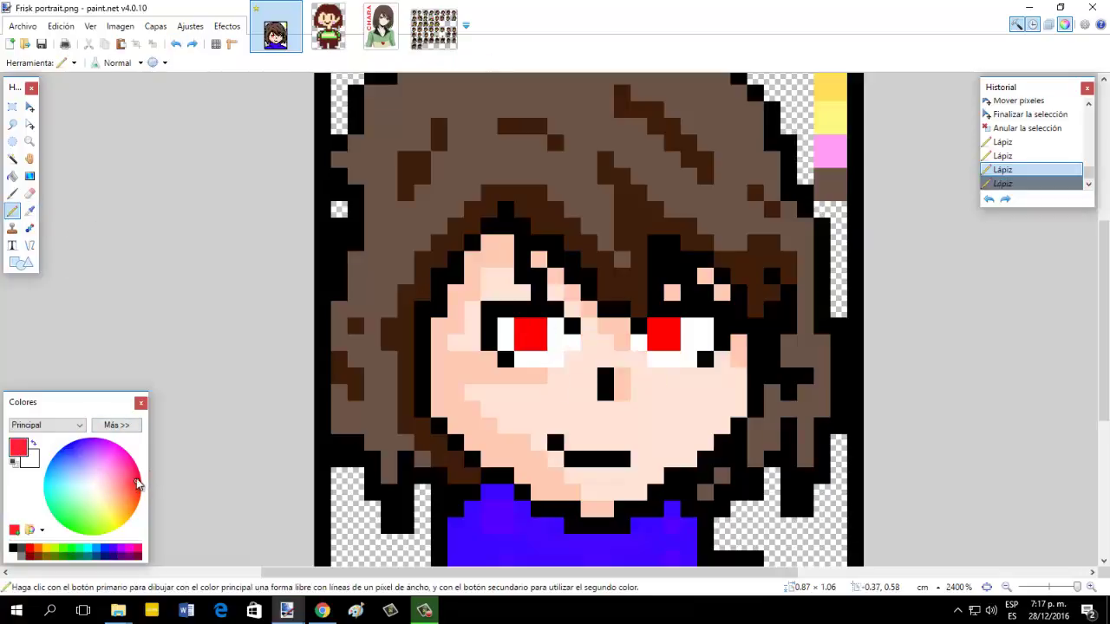
{"action": "left_click", "coordinate": [539, 325]}
{"action": "left_click", "coordinate": [539, 344]}
{"action": "left_click_drag", "start_coordinate": [655, 326], "coordinate": [656, 343]}
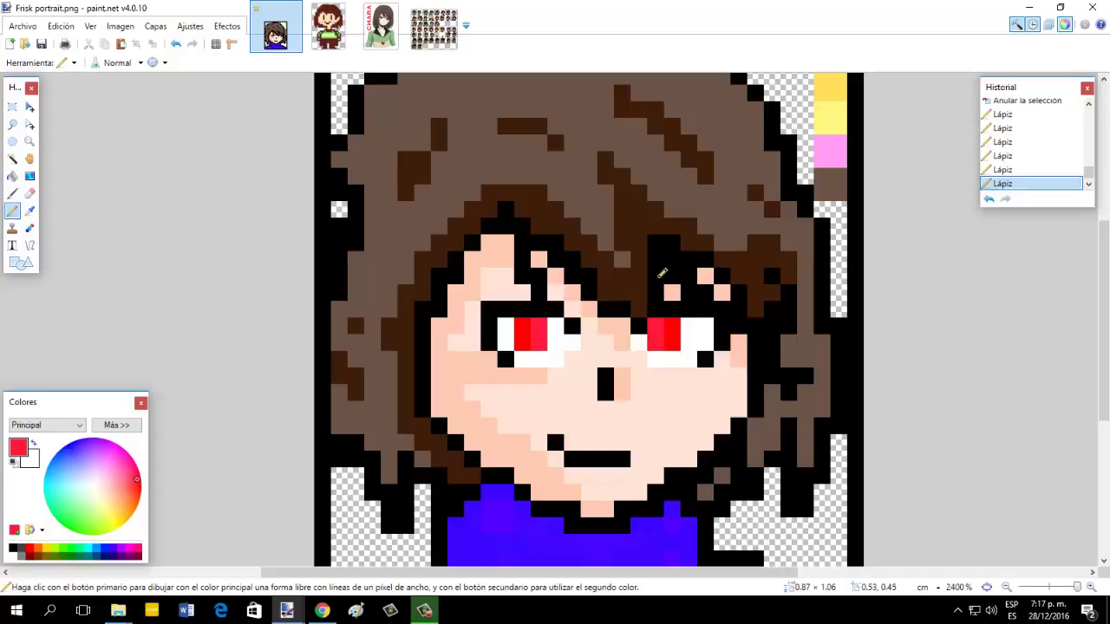
Sample the dark brown hair color and shade the outer edge and lower tips of the hair on the left side.
{"action": "left_click", "coordinate": [30, 210]}
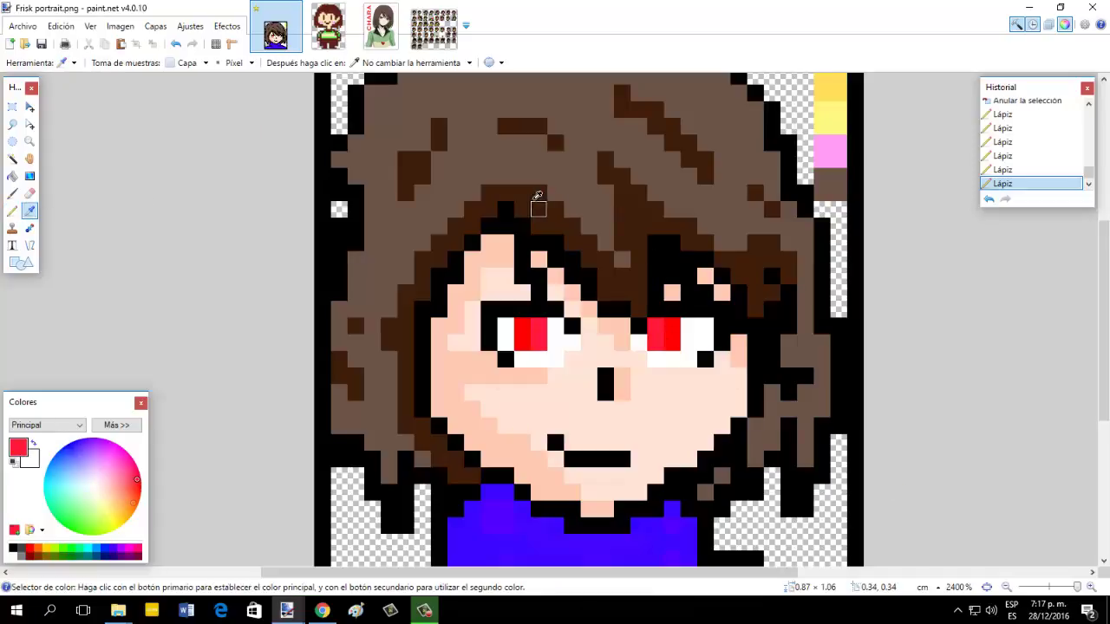
{"action": "left_click", "coordinate": [538, 206]}
{"action": "scroll", "coordinate": [316, 232], "scroll_direction": "up", "scroll_amount": 2}
{"action": "mouse_move", "coordinate": [356, 242]}
{"action": "left_mouse_down"}
{"action": "mouse_move", "coordinate": [392, 184]}
{"action": "mouse_move", "coordinate": [373, 188]}
{"action": "mouse_move", "coordinate": [471, 129]}
{"action": "mouse_move", "coordinate": [385, 214]}
{"action": "mouse_move", "coordinate": [364, 267]}
{"action": "mouse_move", "coordinate": [372, 335]}
{"action": "mouse_move", "coordinate": [345, 433]}
{"action": "left_mouse_up"}
{"action": "scroll", "coordinate": [345, 433], "scroll_direction": "down", "scroll_amount": 2}
{"action": "mouse_move", "coordinate": [347, 390]}
{"action": "left_mouse_down"}
{"action": "mouse_move", "coordinate": [394, 472]}
{"action": "mouse_move", "coordinate": [395, 451]}
{"action": "mouse_move", "coordinate": [423, 449]}
{"action": "left_mouse_up"}
{"action": "left_click", "coordinate": [392, 431]}
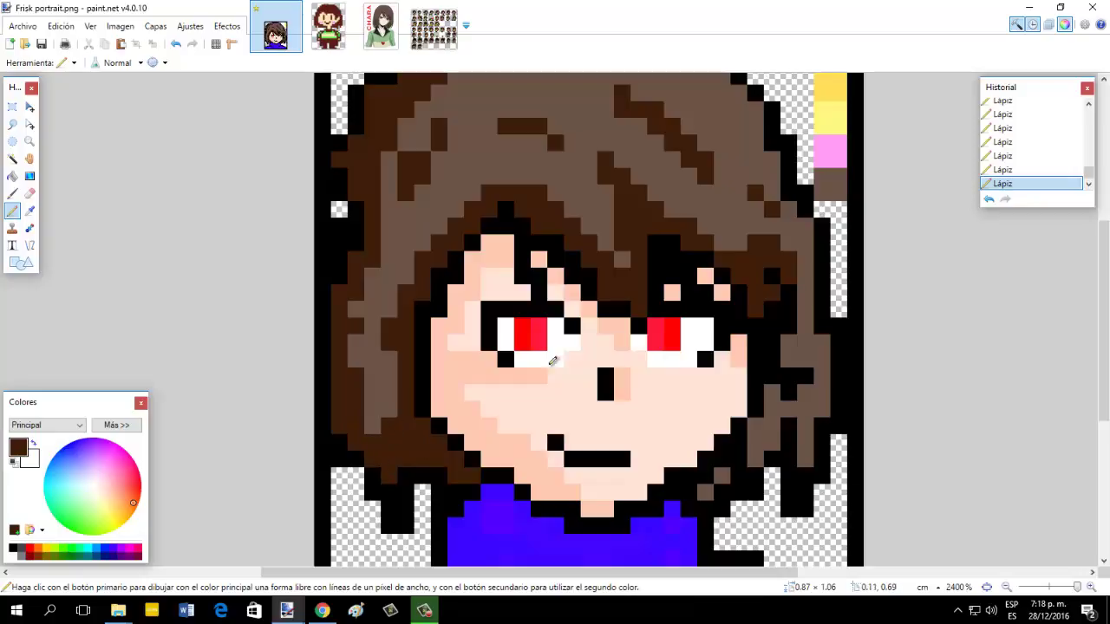
Shade the right side of the hair dark brown up to the crown and restore the overpainted black outline.
{"action": "mouse_move", "coordinate": [718, 490]}
{"action": "left_mouse_down"}
{"action": "mouse_move", "coordinate": [785, 421]}
{"action": "mouse_move", "coordinate": [805, 438]}
{"action": "mouse_move", "coordinate": [820, 342]}
{"action": "mouse_move", "coordinate": [807, 358]}
{"action": "left_mouse_up"}
{"action": "left_click", "coordinate": [808, 407]}
{"action": "scroll", "coordinate": [810, 404], "scroll_direction": "up", "scroll_amount": 1}
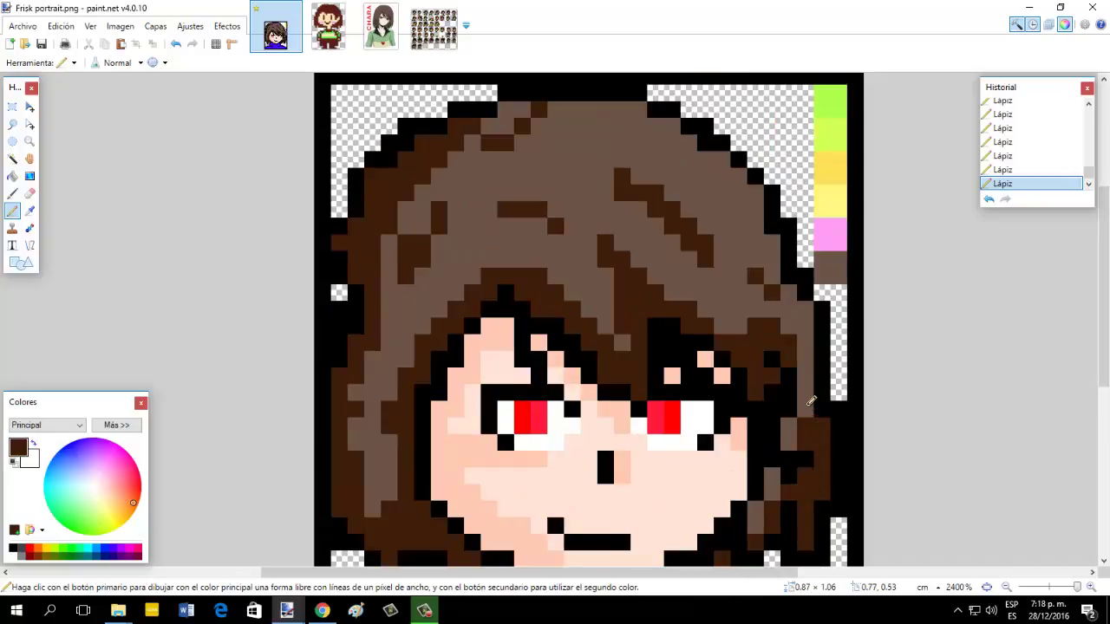
{"action": "mouse_move", "coordinate": [810, 405]}
{"action": "left_mouse_down"}
{"action": "mouse_move", "coordinate": [797, 299]}
{"action": "mouse_move", "coordinate": [735, 188]}
{"action": "mouse_move", "coordinate": [759, 189]}
{"action": "mouse_move", "coordinate": [715, 182]}
{"action": "mouse_move", "coordinate": [710, 158]}
{"action": "mouse_move", "coordinate": [620, 107]}
{"action": "left_mouse_up"}
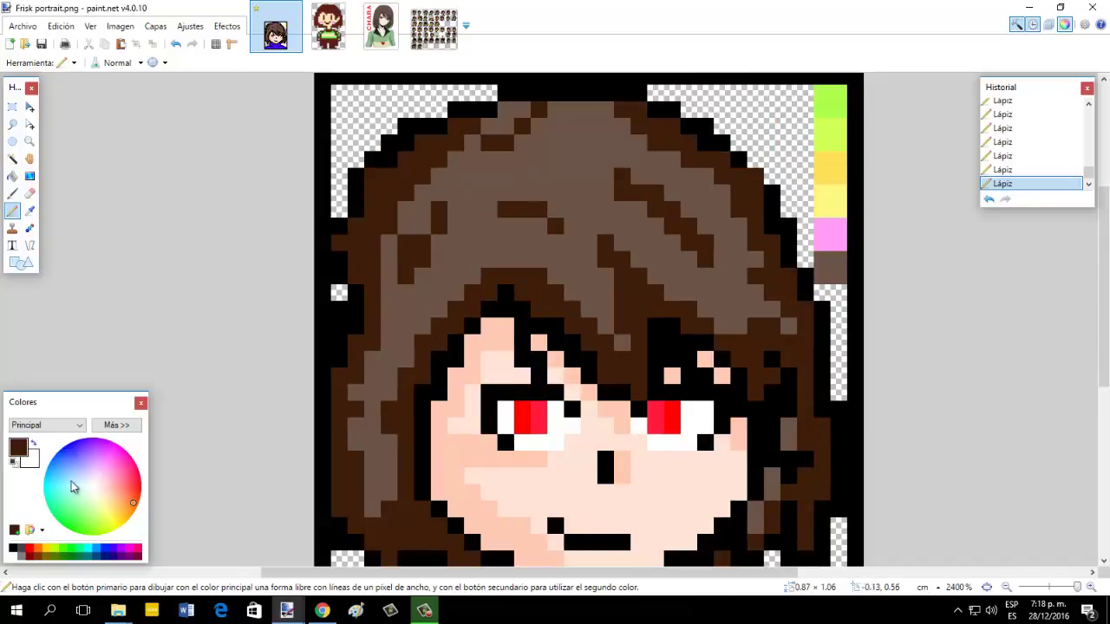
{"action": "left_click", "coordinate": [13, 549]}
{"action": "left_click_drag", "start_coordinate": [730, 188], "coordinate": [760, 177]}
Sample the pink palette swatch and paint a square blush patch on each cheek.
{"action": "scroll", "coordinate": [515, 301], "scroll_direction": "down", "scroll_amount": 2}
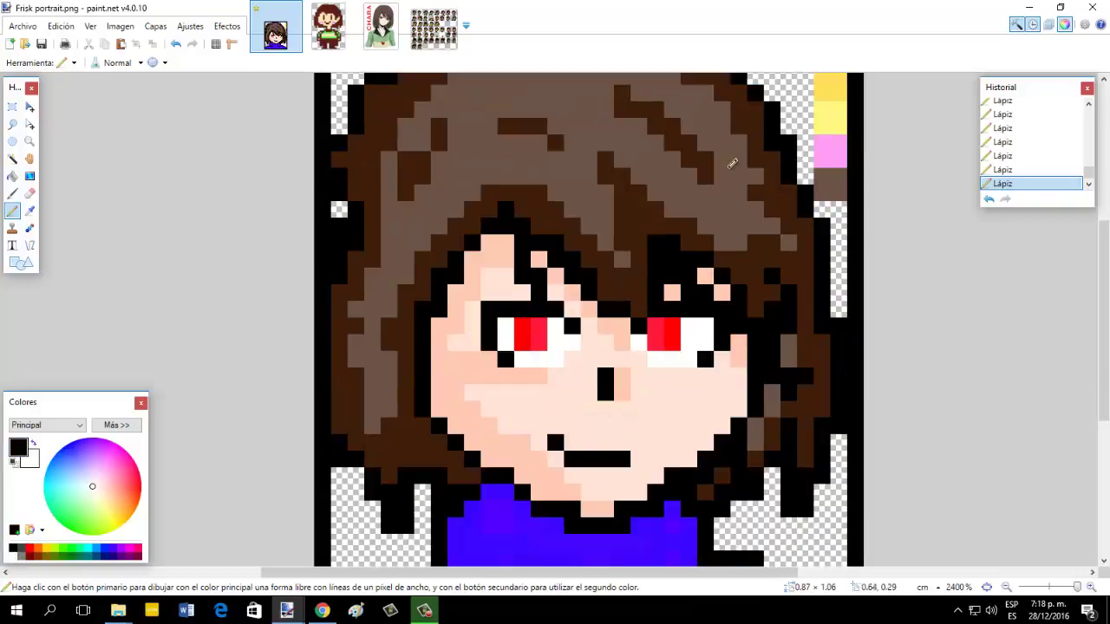
{"action": "scroll", "coordinate": [581, 341], "scroll_direction": "down", "scroll_amount": 2}
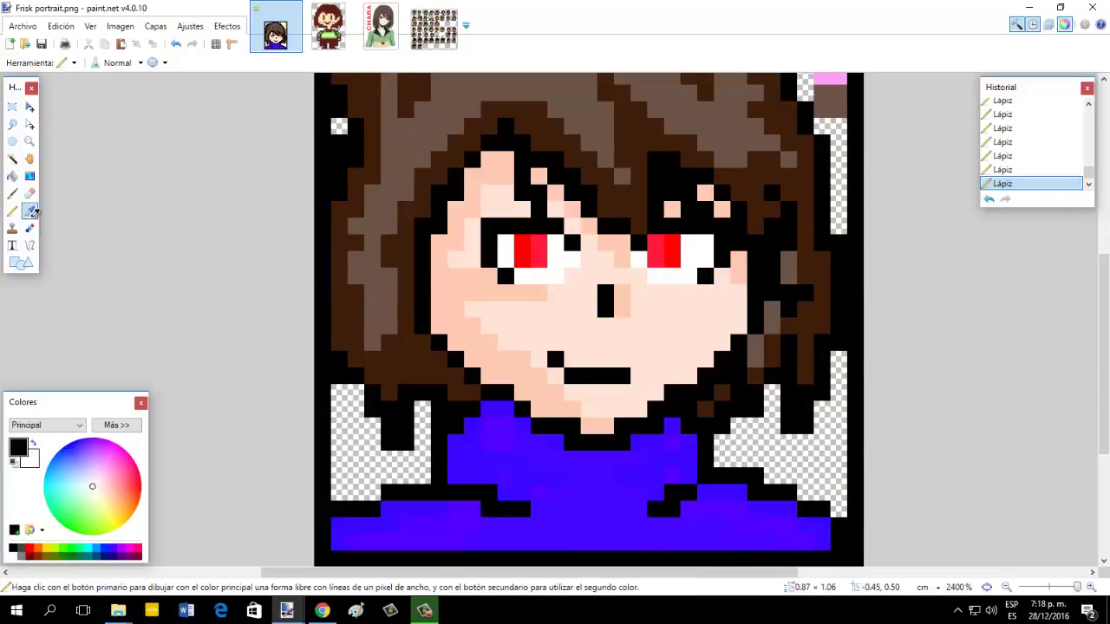
{"action": "left_click", "coordinate": [30, 211]}
{"action": "scroll", "coordinate": [789, 207], "scroll_direction": "up", "scroll_amount": 3}
{"action": "left_click", "coordinate": [822, 322]}
{"action": "left_click", "coordinate": [12, 211]}
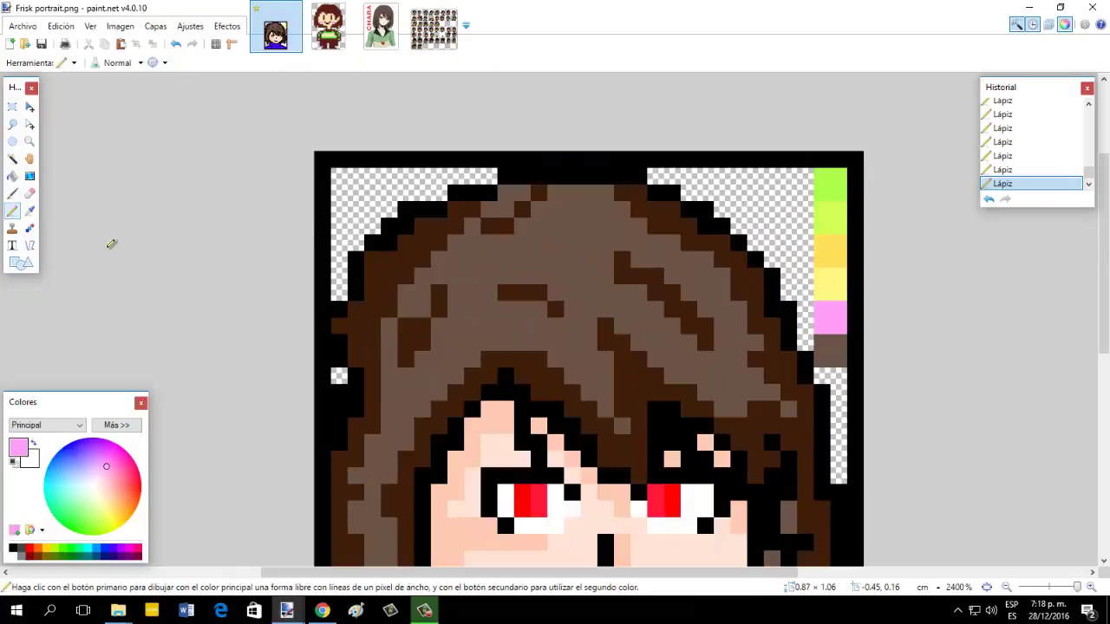
{"action": "scroll", "coordinate": [110, 241], "scroll_direction": "down", "scroll_amount": 6}
{"action": "mouse_move", "coordinate": [506, 336]}
{"action": "left_mouse_down"}
{"action": "mouse_move", "coordinate": [467, 343]}
{"action": "mouse_move", "coordinate": [487, 321]}
{"action": "left_mouse_up"}
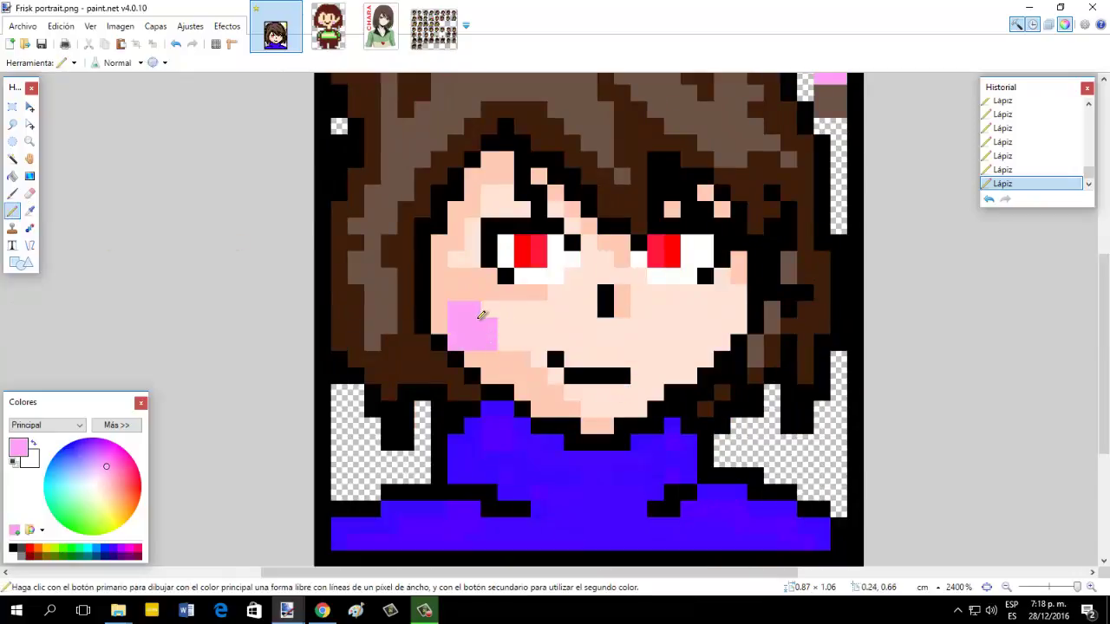
{"action": "mouse_move", "coordinate": [735, 330]}
{"action": "left_mouse_down"}
{"action": "mouse_move", "coordinate": [710, 344]}
{"action": "mouse_move", "coordinate": [739, 314]}
{"action": "mouse_move", "coordinate": [720, 321]}
{"action": "left_mouse_up"}
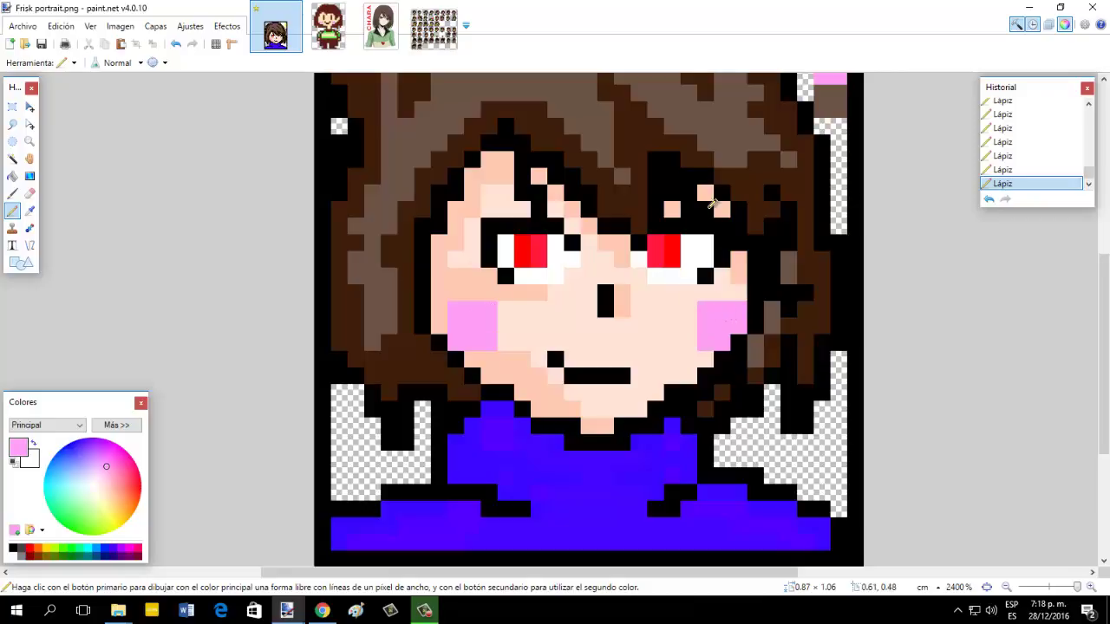
Choose a more saturated pink and shade most of both blush patches, leaving a few light pink pixels toward the inner or lower edge.
{"action": "left_click", "coordinate": [26, 211]}
{"action": "left_click", "coordinate": [14, 210]}
{"action": "left_click_drag", "start_coordinate": [107, 464], "coordinate": [110, 460]}
{"action": "mouse_move", "coordinate": [469, 307]}
{"action": "left_mouse_down"}
{"action": "mouse_move", "coordinate": [472, 338]}
{"action": "mouse_move", "coordinate": [462, 334]}
{"action": "mouse_move", "coordinate": [487, 337]}
{"action": "left_mouse_up"}
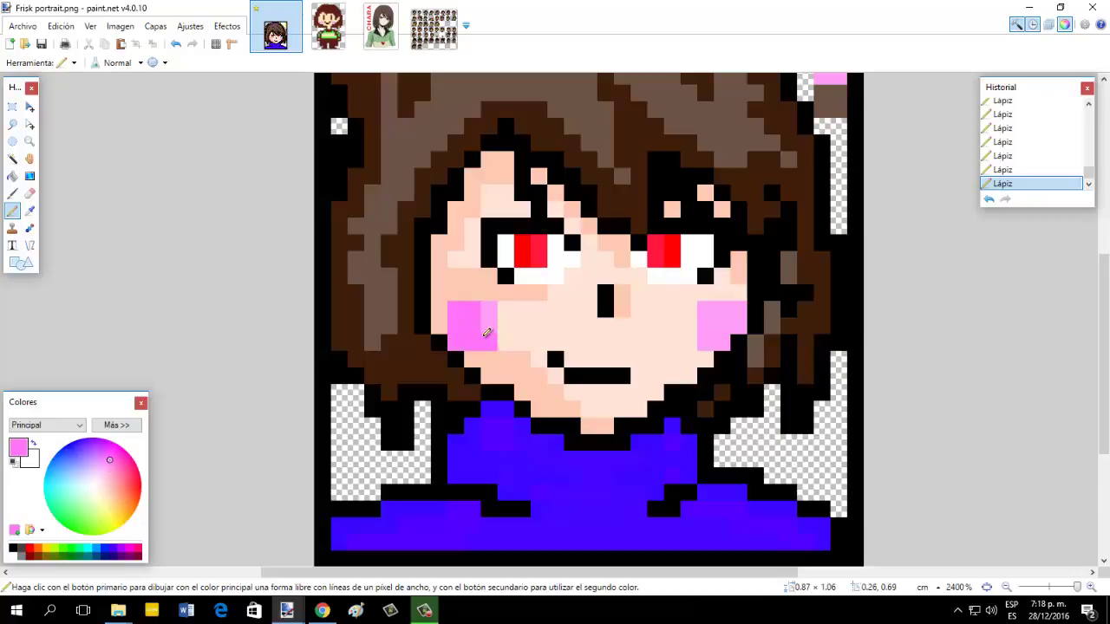
{"action": "mouse_move", "coordinate": [711, 310]}
{"action": "left_mouse_down"}
{"action": "mouse_move", "coordinate": [720, 324]}
{"action": "mouse_move", "coordinate": [745, 305]}
{"action": "left_mouse_up"}
Sample the yellow-green palette swatch and paint the inner areas of the blue sweater, leaving its edges blue.
{"action": "scroll", "coordinate": [764, 304], "scroll_direction": "up", "scroll_amount": 3}
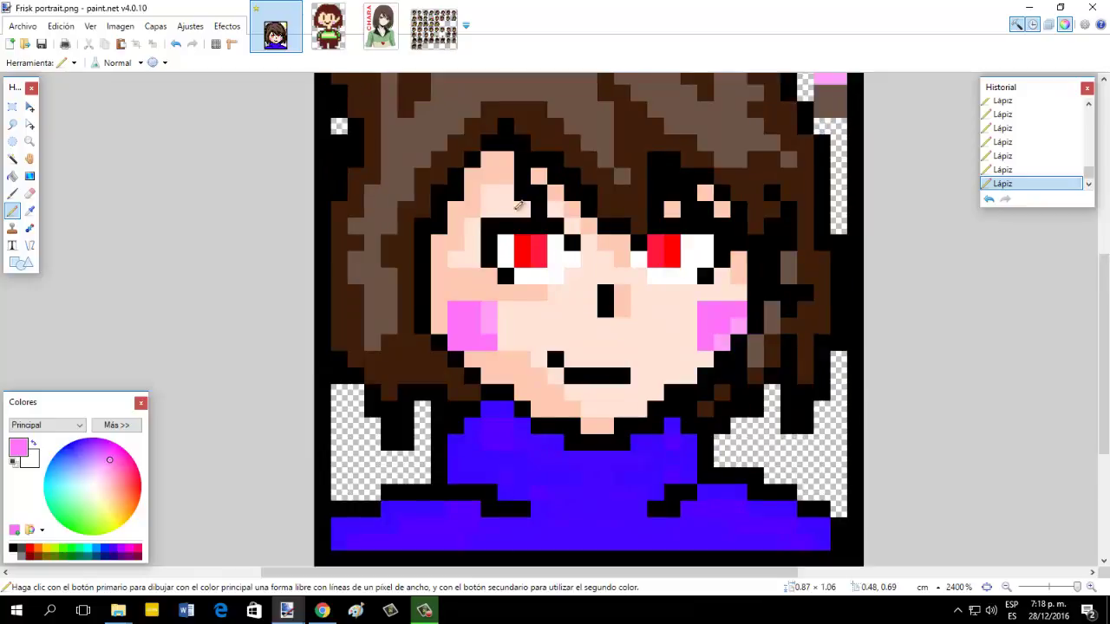
{"action": "left_click", "coordinate": [30, 210]}
{"action": "left_click", "coordinate": [820, 210]}
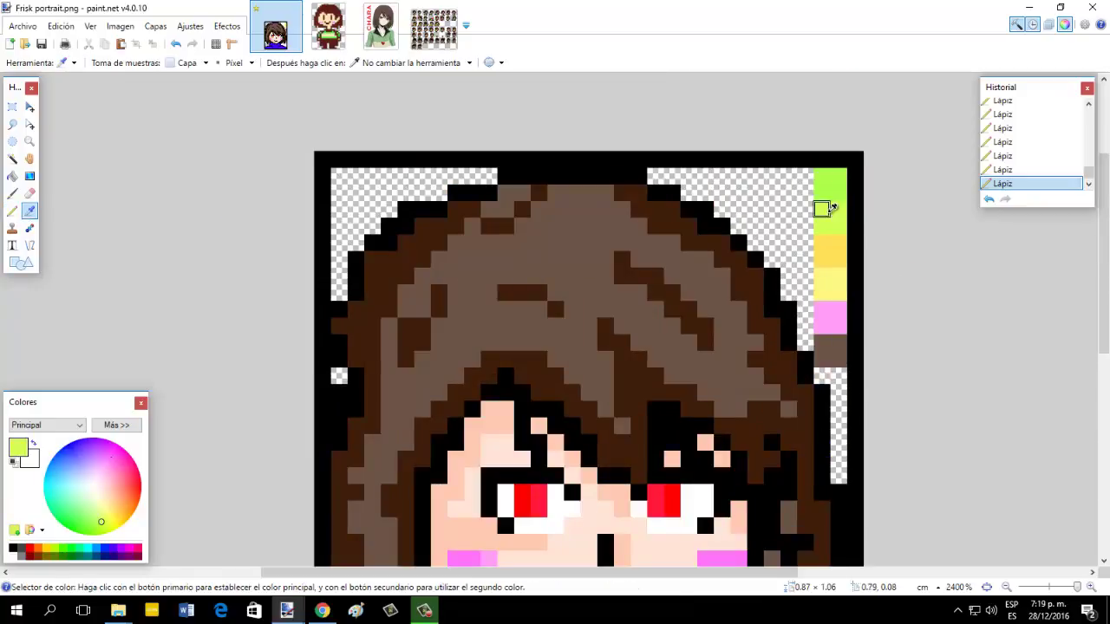
{"action": "scroll", "coordinate": [436, 362], "scroll_direction": "down", "scroll_amount": 4}
{"action": "mouse_move", "coordinate": [457, 425]}
{"action": "left_mouse_down"}
{"action": "mouse_move", "coordinate": [473, 429]}
{"action": "mouse_move", "coordinate": [373, 455]}
{"action": "mouse_move", "coordinate": [459, 460]}
{"action": "left_mouse_up"}
{"action": "mouse_move", "coordinate": [539, 401]}
{"action": "left_mouse_down"}
{"action": "mouse_move", "coordinate": [511, 421]}
{"action": "mouse_move", "coordinate": [544, 414]}
{"action": "mouse_move", "coordinate": [536, 398]}
{"action": "left_mouse_up"}
{"action": "mouse_move", "coordinate": [703, 423]}
{"action": "left_mouse_down"}
{"action": "mouse_move", "coordinate": [725, 444]}
{"action": "mouse_move", "coordinate": [795, 449]}
{"action": "mouse_move", "coordinate": [583, 461]}
{"action": "mouse_move", "coordinate": [498, 453]}
{"action": "mouse_move", "coordinate": [573, 447]}
{"action": "mouse_move", "coordinate": [557, 441]}
{"action": "mouse_move", "coordinate": [627, 425]}
{"action": "mouse_move", "coordinate": [655, 404]}
{"action": "mouse_move", "coordinate": [551, 406]}
{"action": "mouse_move", "coordinate": [553, 397]}
{"action": "mouse_move", "coordinate": [652, 391]}
{"action": "mouse_move", "coordinate": [517, 377]}
{"action": "mouse_move", "coordinate": [497, 347]}
{"action": "mouse_move", "coordinate": [505, 388]}
{"action": "mouse_move", "coordinate": [553, 364]}
{"action": "mouse_move", "coordinate": [617, 385]}
{"action": "mouse_move", "coordinate": [672, 389]}
{"action": "left_mouse_up"}
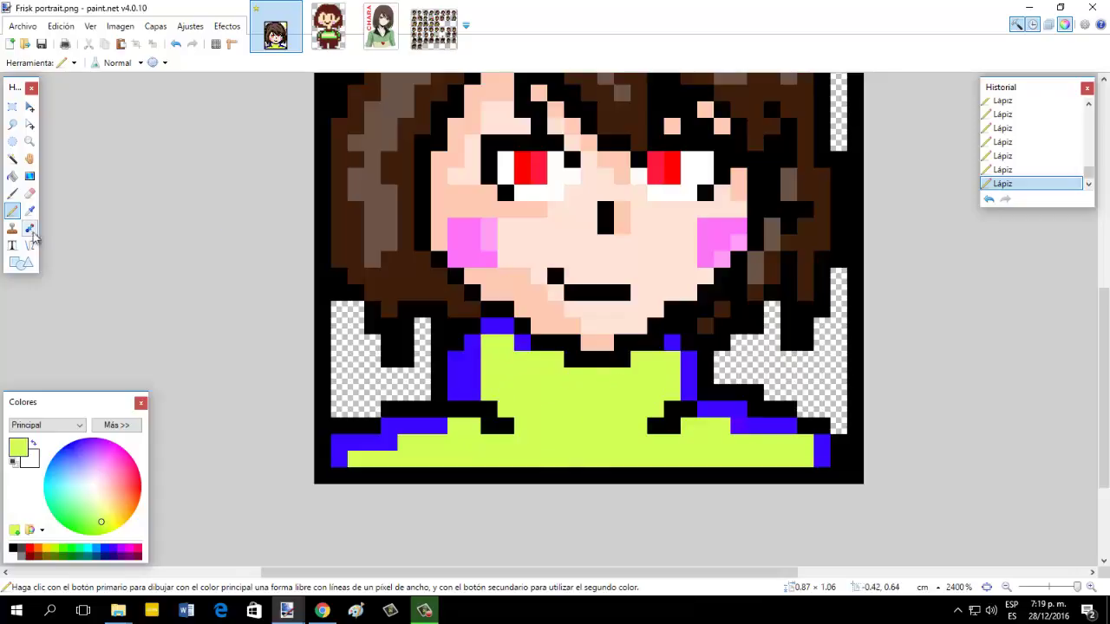
Sample the darker green swatch, recolor the sweater's blue edges as shading and restore the black crease at the left shoulder.
{"action": "left_click", "coordinate": [31, 212]}
{"action": "scroll", "coordinate": [704, 191], "scroll_direction": "up", "scroll_amount": 3}
{"action": "left_click", "coordinate": [838, 186]}
{"action": "left_click", "coordinate": [12, 213]}
{"action": "scroll", "coordinate": [465, 248], "scroll_direction": "down", "scroll_amount": 5}
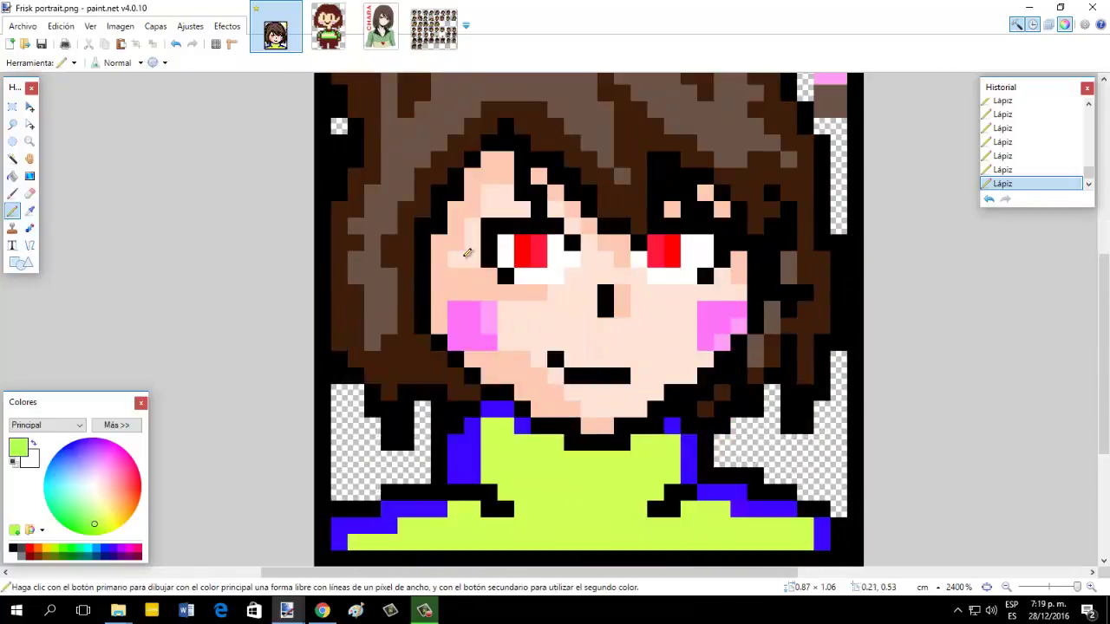
{"action": "mouse_move", "coordinate": [497, 324]}
{"action": "left_mouse_down"}
{"action": "mouse_move", "coordinate": [523, 344]}
{"action": "mouse_move", "coordinate": [459, 365]}
{"action": "mouse_move", "coordinate": [499, 409]}
{"action": "mouse_move", "coordinate": [488, 438]}
{"action": "mouse_move", "coordinate": [396, 436]}
{"action": "mouse_move", "coordinate": [355, 451]}
{"action": "left_mouse_up"}
{"action": "mouse_move", "coordinate": [659, 358]}
{"action": "left_mouse_down"}
{"action": "mouse_move", "coordinate": [583, 377]}
{"action": "mouse_move", "coordinate": [521, 355]}
{"action": "mouse_move", "coordinate": [687, 359]}
{"action": "mouse_move", "coordinate": [704, 408]}
{"action": "mouse_move", "coordinate": [815, 438]}
{"action": "mouse_move", "coordinate": [823, 457]}
{"action": "mouse_move", "coordinate": [704, 425]}
{"action": "left_mouse_up"}
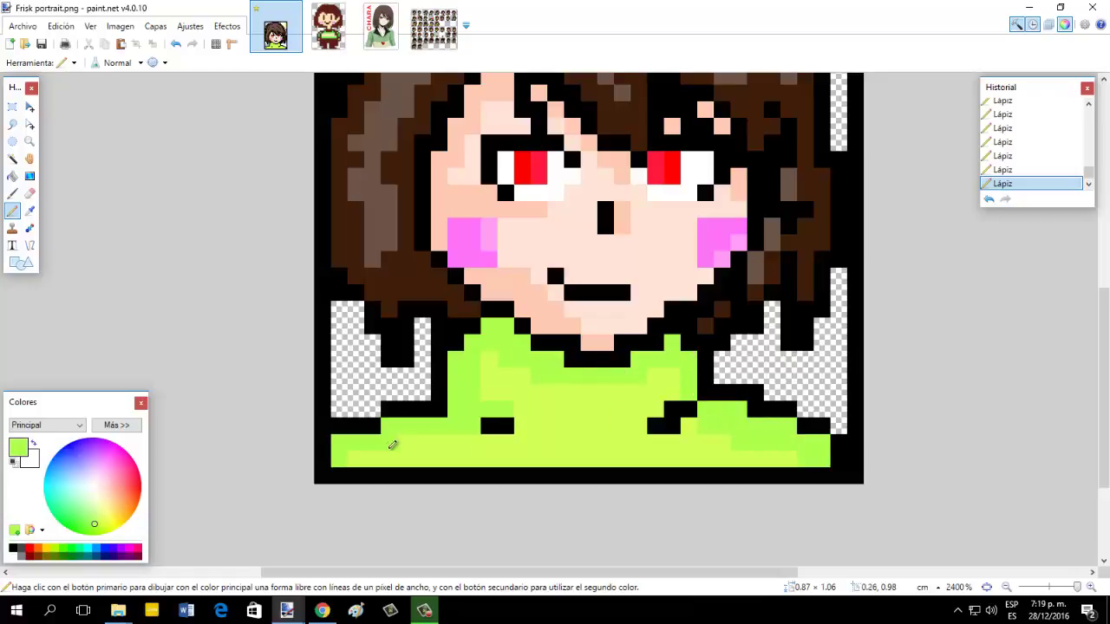
{"action": "mouse_move", "coordinate": [357, 458]}
{"action": "left_mouse_down"}
{"action": "mouse_move", "coordinate": [444, 432]}
{"action": "mouse_move", "coordinate": [467, 379]}
{"action": "mouse_move", "coordinate": [482, 410]}
{"action": "mouse_move", "coordinate": [456, 410]}
{"action": "left_mouse_up"}
{"action": "left_click", "coordinate": [13, 548]}
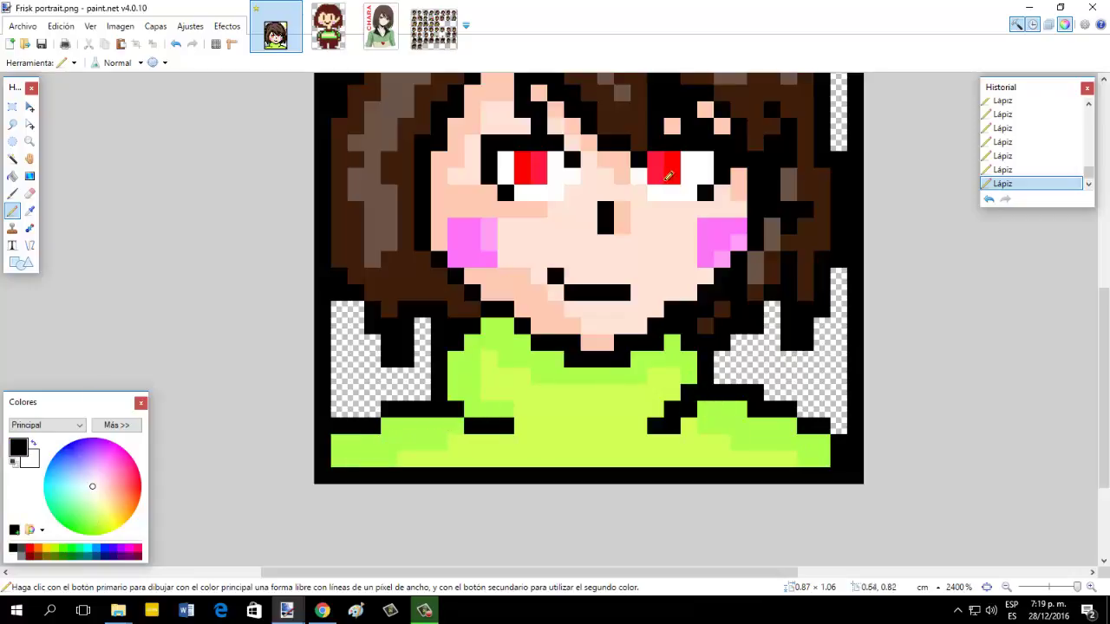
Dab black with a width-1 paintbrush beside the right cheek to produce blended grayish skin tones.
{"action": "scroll", "coordinate": [668, 178], "scroll_direction": "up", "scroll_amount": 3}
{"action": "left_click", "coordinate": [12, 192]}
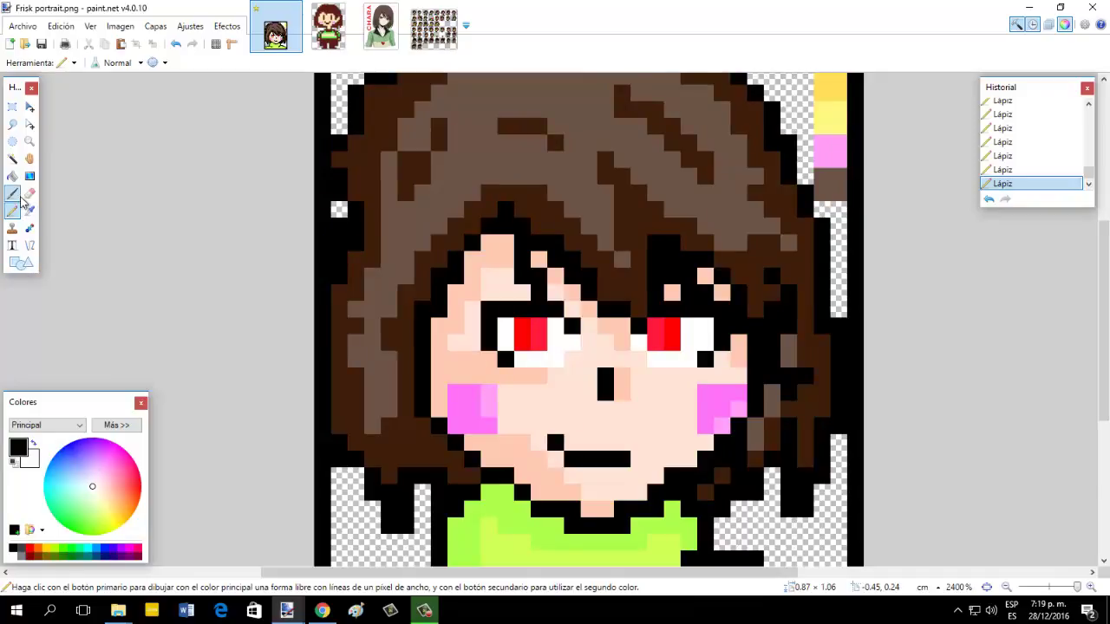
{"action": "left_click", "coordinate": [205, 63]}
{"action": "scroll", "coordinate": [199, 119], "scroll_direction": "up", "scroll_amount": 3}
{"action": "left_click", "coordinate": [195, 77]}
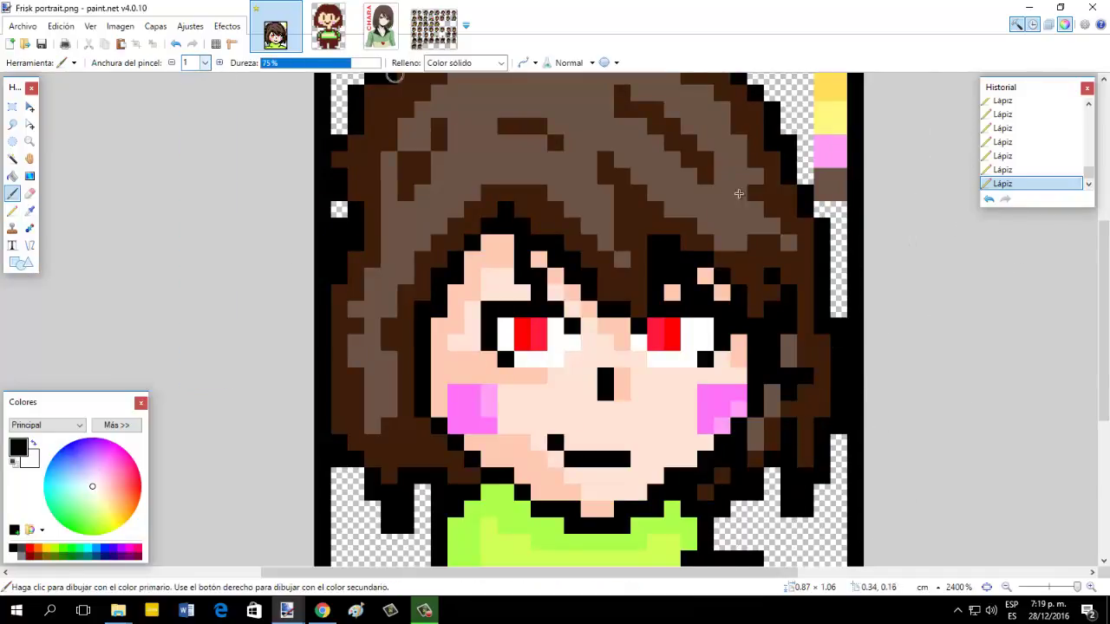
{"action": "left_click", "coordinate": [669, 401]}
{"action": "left_click", "coordinate": [669, 394]}
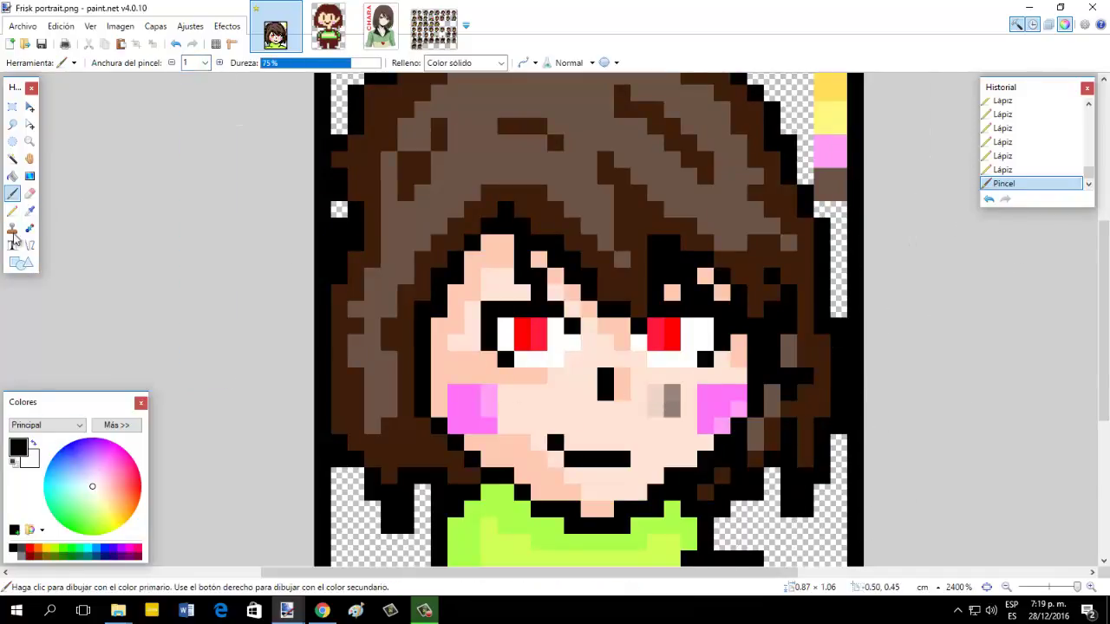
Sample the light grayish skin tone, shade the nose bridge between the eyes and restore the left eye's black inner corner.
{"action": "left_click", "coordinate": [30, 210]}
{"action": "left_click", "coordinate": [655, 397]}
{"action": "left_click", "coordinate": [13, 209]}
{"action": "left_click", "coordinate": [560, 372]}
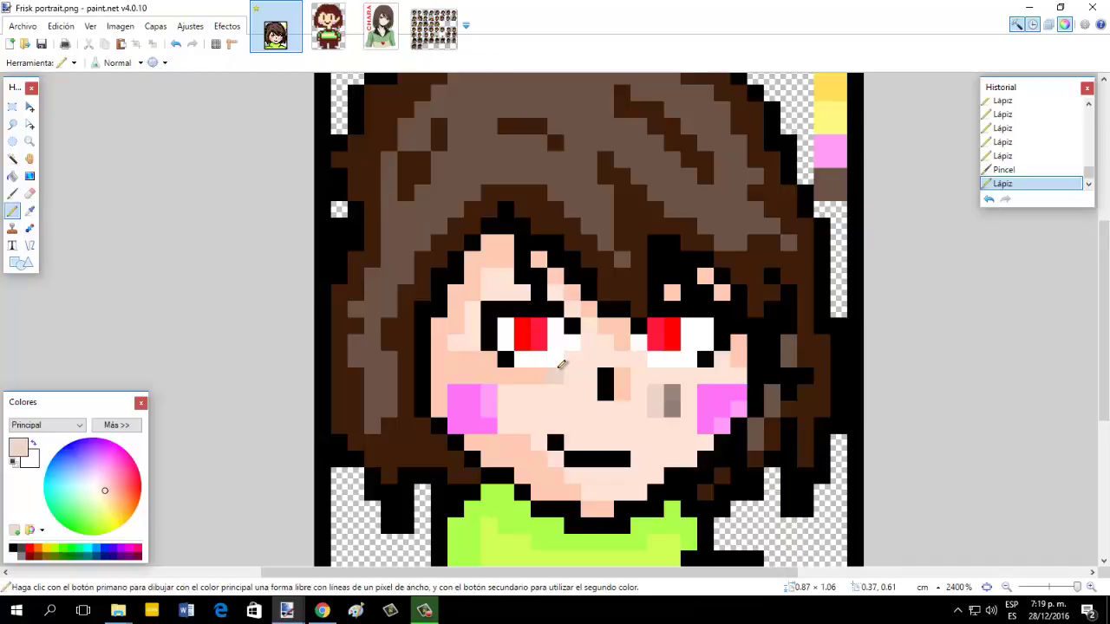
{"action": "left_click", "coordinate": [571, 363]}
{"action": "left_click", "coordinate": [589, 360]}
{"action": "mouse_move", "coordinate": [604, 360]}
{"action": "left_mouse_down"}
{"action": "mouse_move", "coordinate": [648, 366]}
{"action": "mouse_move", "coordinate": [630, 349]}
{"action": "mouse_move", "coordinate": [591, 343]}
{"action": "mouse_move", "coordinate": [618, 331]}
{"action": "mouse_move", "coordinate": [578, 323]}
{"action": "left_mouse_up"}
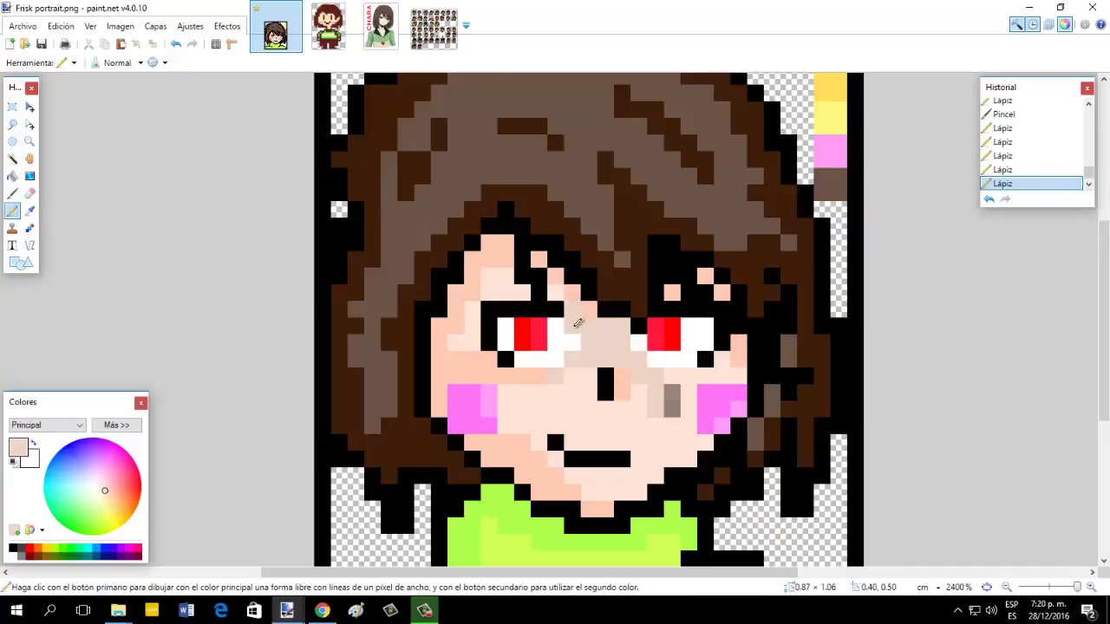
{"action": "left_click", "coordinate": [13, 548]}
{"action": "left_click", "coordinate": [572, 326]}
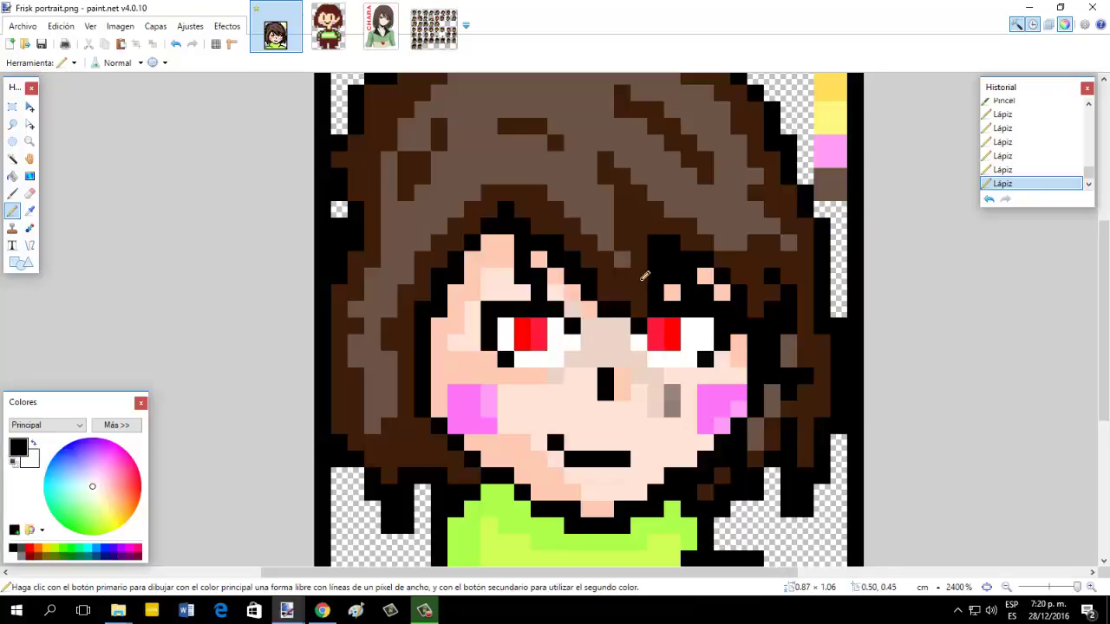
Sample the light skin color and paint over the gray dab beside the right cheek.
{"action": "left_click", "coordinate": [30, 211]}
{"action": "left_click", "coordinate": [624, 425]}
{"action": "left_click", "coordinate": [12, 211]}
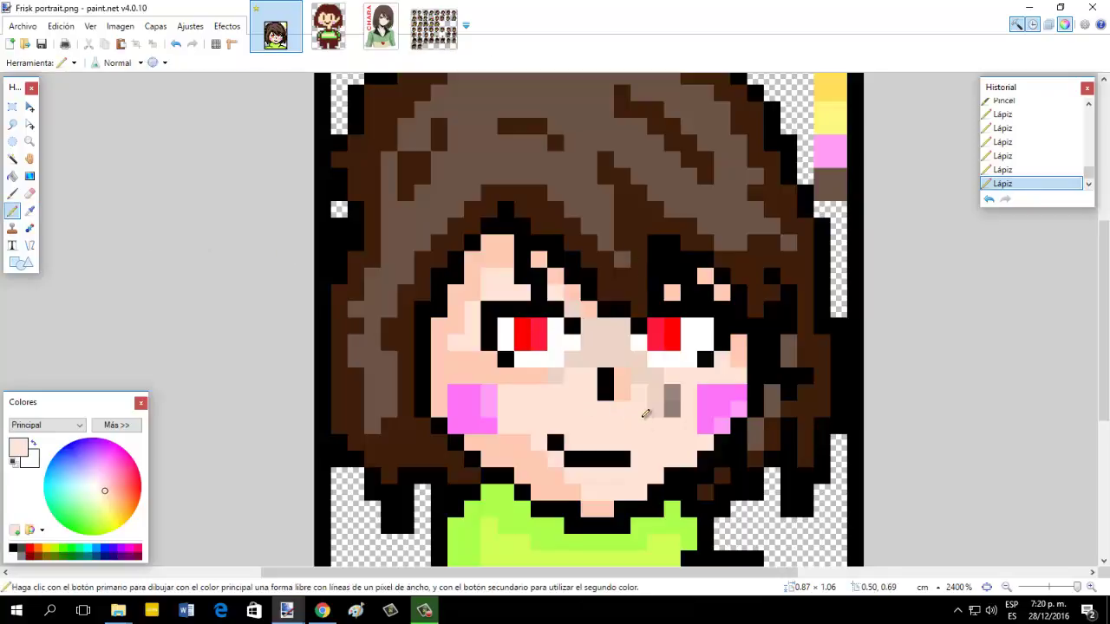
{"action": "left_click_drag", "start_coordinate": [651, 408], "coordinate": [682, 408]}
{"action": "left_click", "coordinate": [1006, 588]}
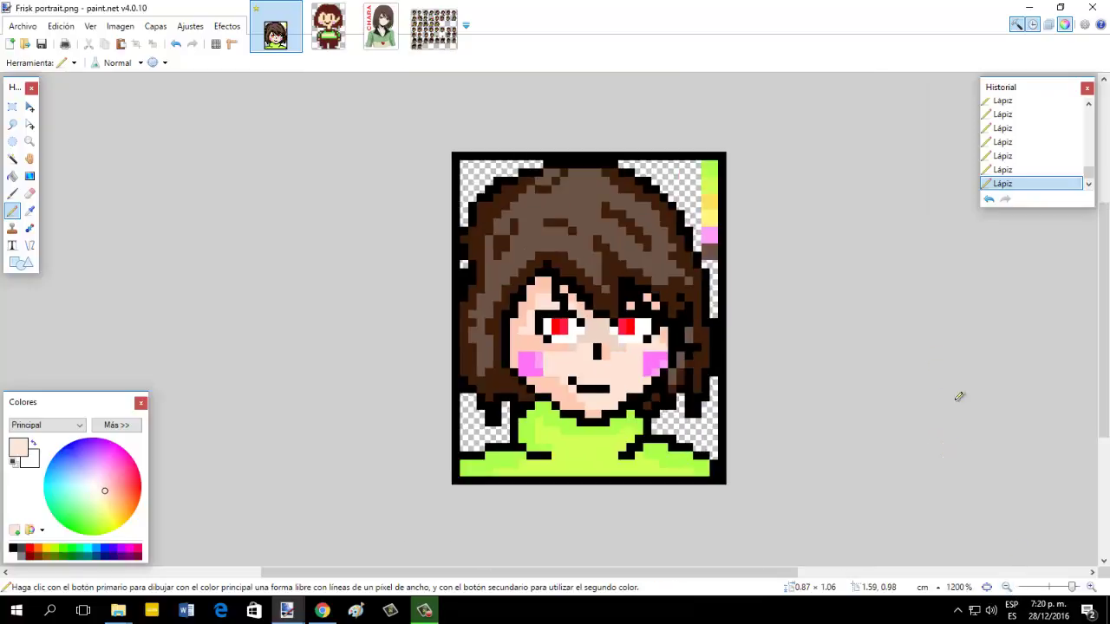
Select the color swatch strip beside the hair, erase it with an enlarged eraser and deselect.
{"action": "key", "text": "s"}
{"action": "left_click_drag", "start_coordinate": [702, 160], "coordinate": [719, 261]}
{"action": "left_click", "coordinate": [29, 194]}
{"action": "left_click", "coordinate": [204, 62]}
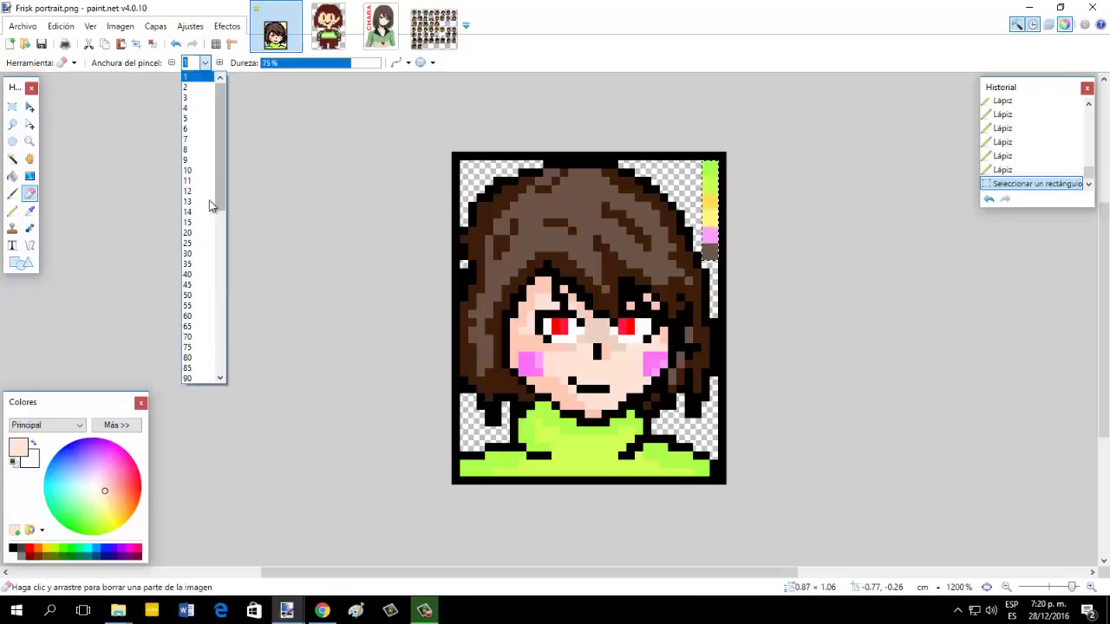
{"action": "left_click", "coordinate": [209, 205]}
{"action": "left_click", "coordinate": [731, 198]}
{"action": "key", "text": "s"}
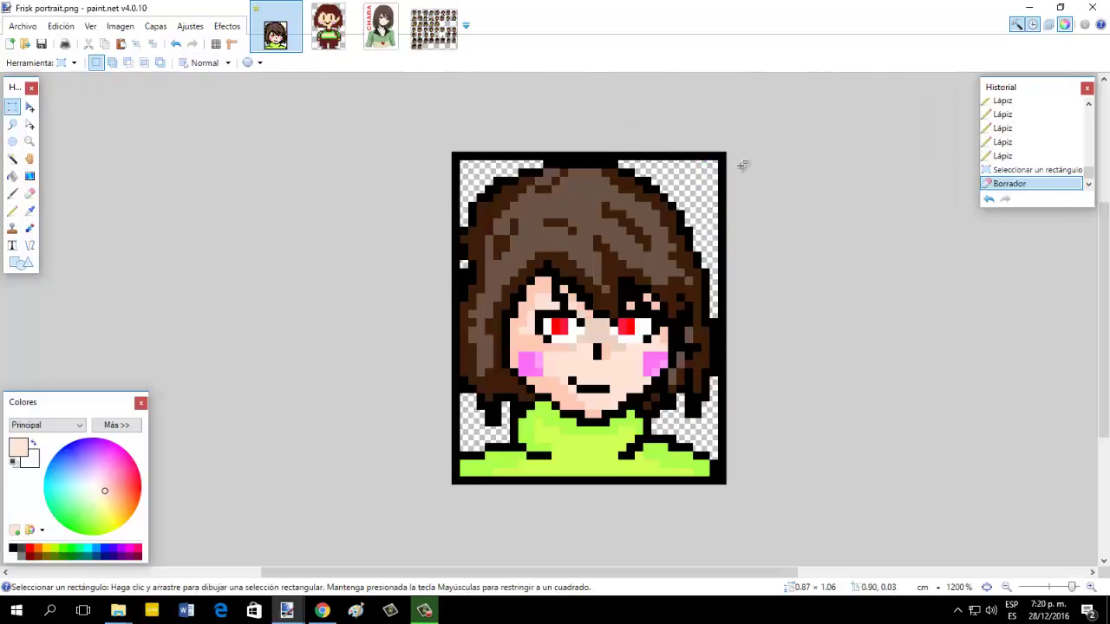
{"action": "left_click", "coordinate": [743, 171]}
{"action": "left_click_drag", "start_coordinate": [342, 486], "coordinate": [744, 144]}
{"action": "left_click", "coordinate": [782, 280]}
{"action": "left_click_drag", "start_coordinate": [783, 280], "coordinate": [754, 281]}
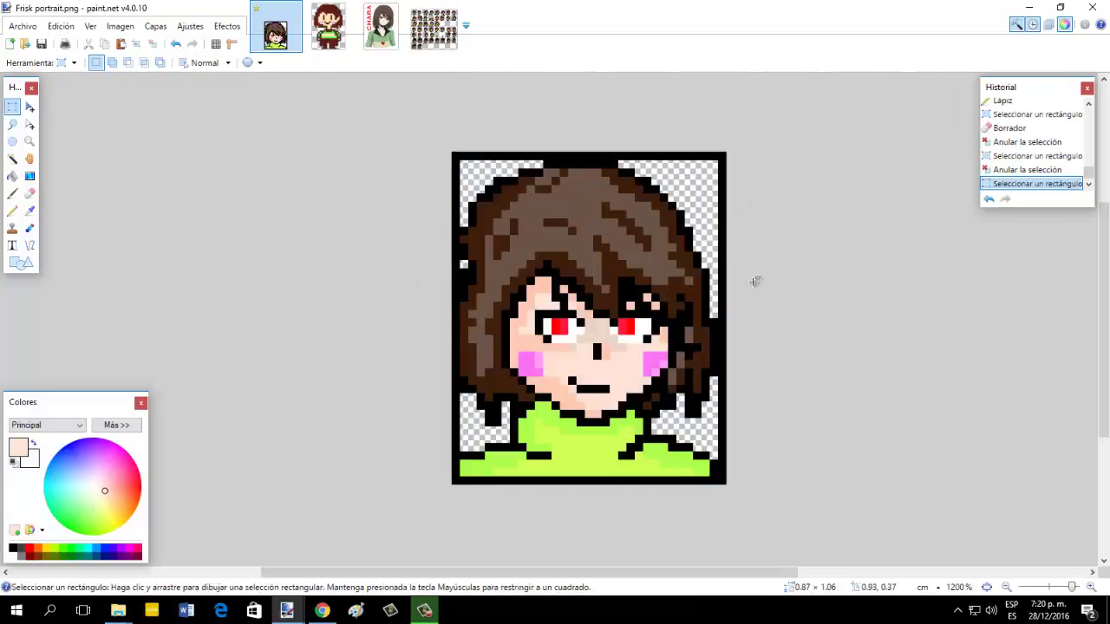